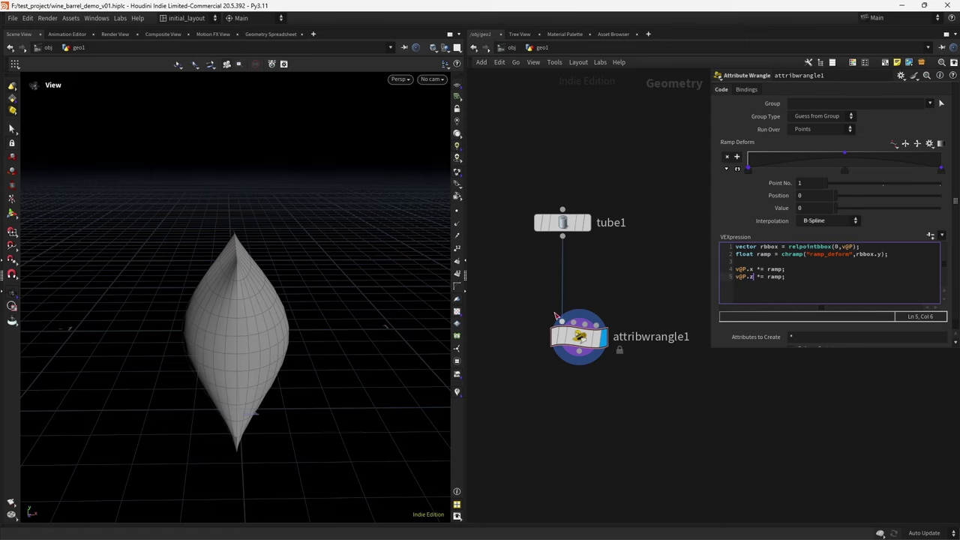
- Apply the wrangle code and raise the deform ramp's first point to about 0.47 and its last to about 0.53
click(645, 172)
alt+drag(307, 322, 285, 317)
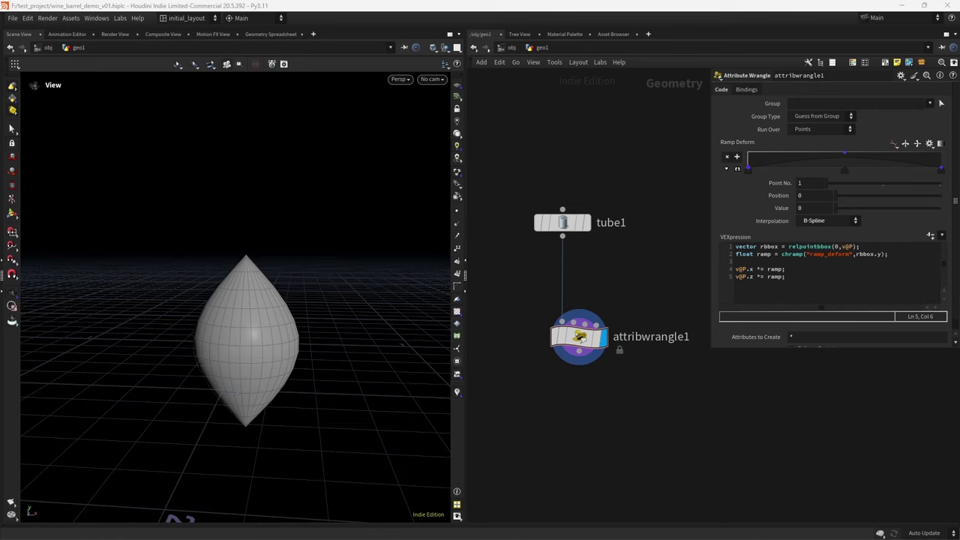
drag(748, 167, 750, 160)
drag(934, 181, 934, 170)
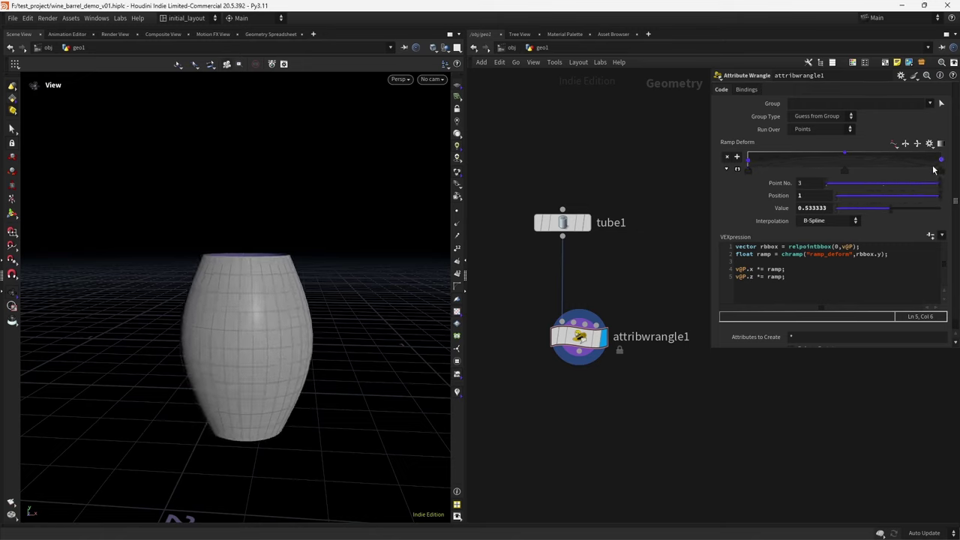
- Link the value of the ramp's last point to the first point's value with a relative reference
click(750, 170)
right_click(823, 211)
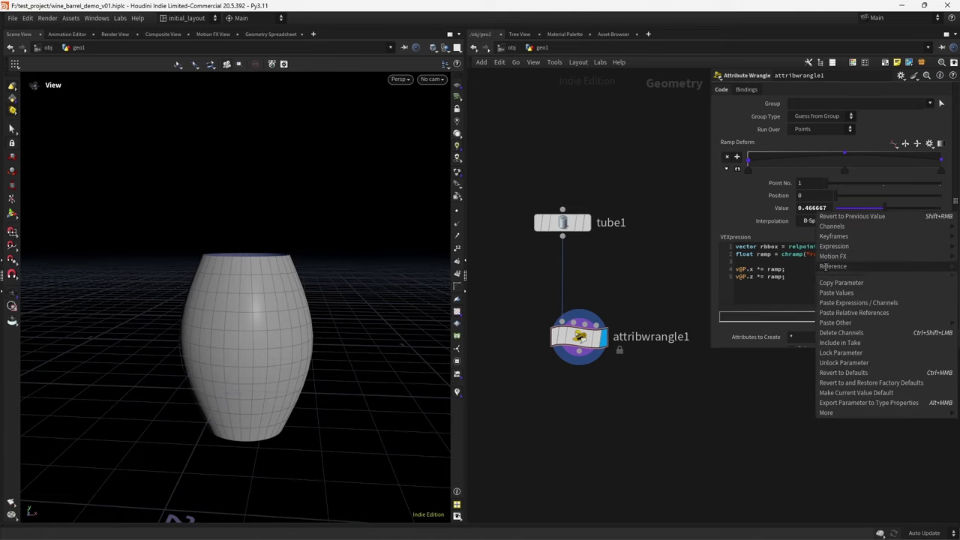
key(Escape)
click(942, 174)
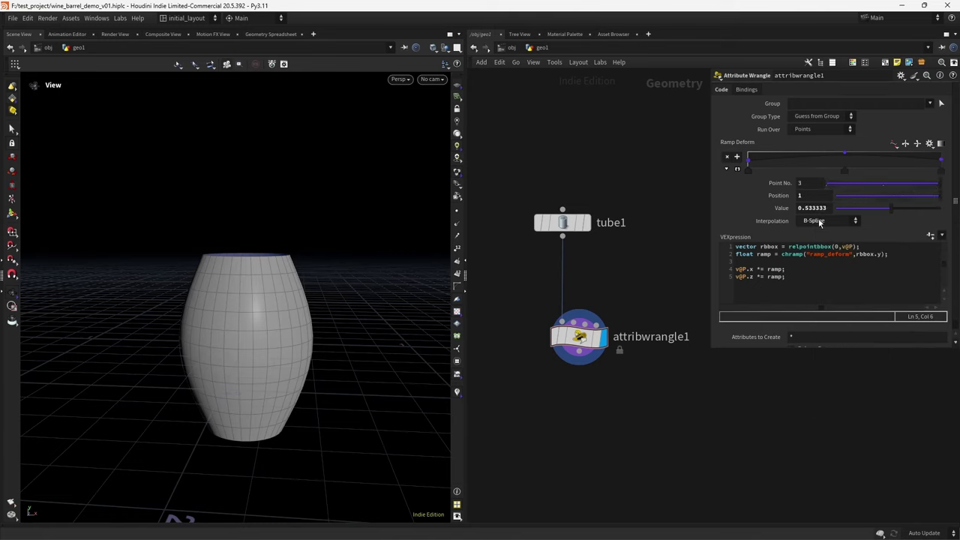
right_click(812, 210)
click(831, 312)
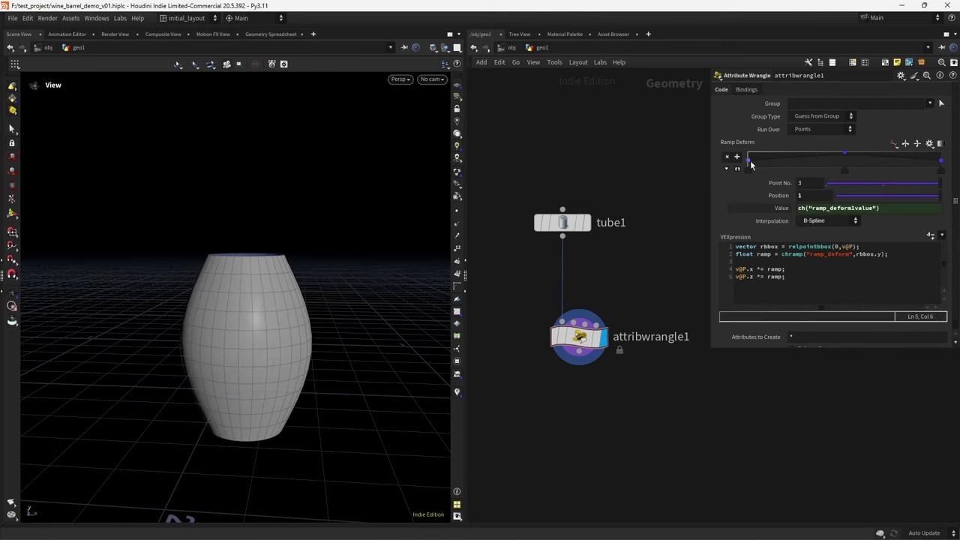
- Set the value of the ramp's first point to 0.725 and save the scene
drag(750, 163, 748, 161)
double_click(805, 207)
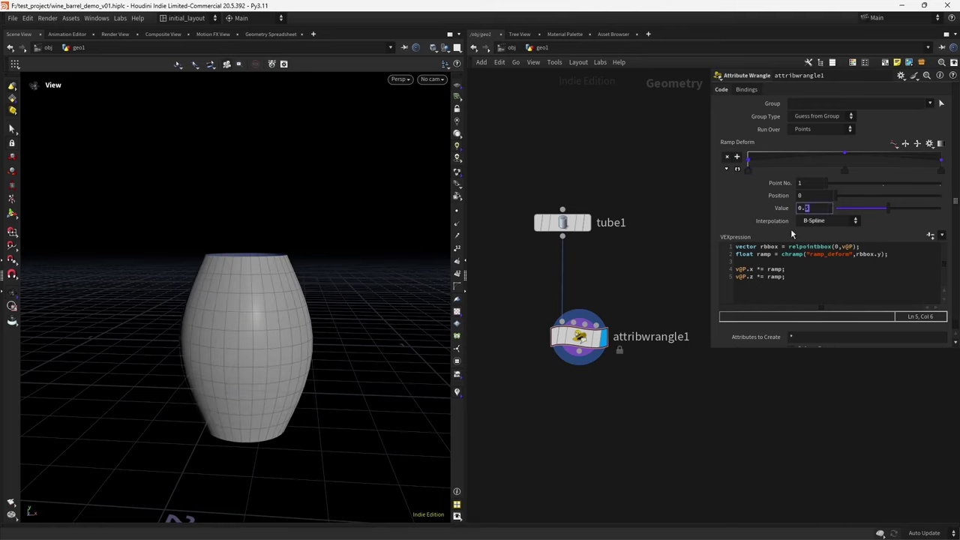
key(Return)
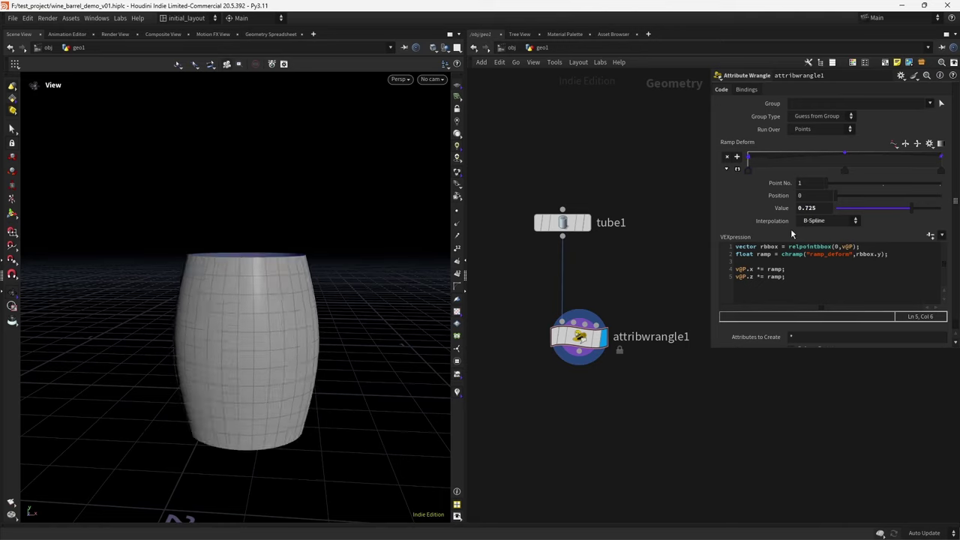
drag(274, 289, 316, 305)
key(ctrl+s)
key(f)
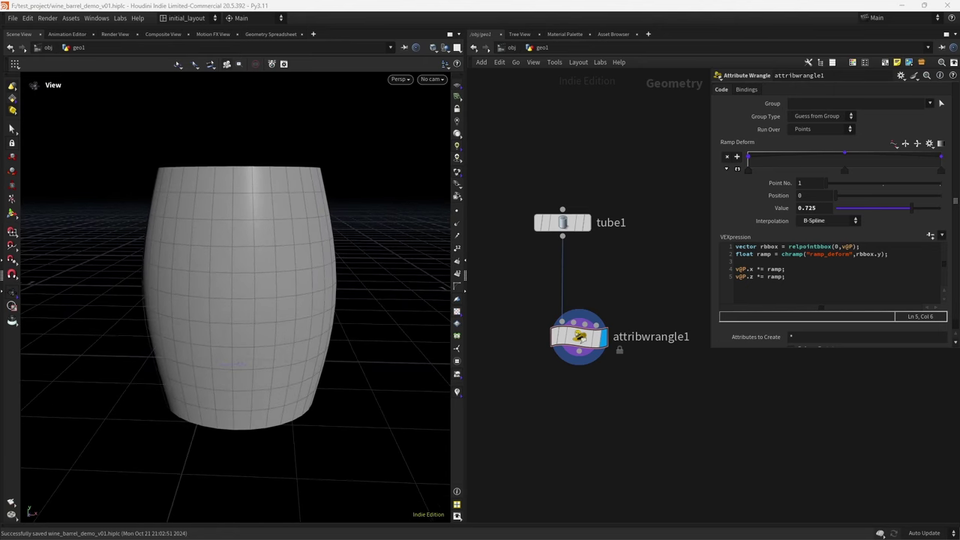
middle_drag(606, 427, 590, 395)
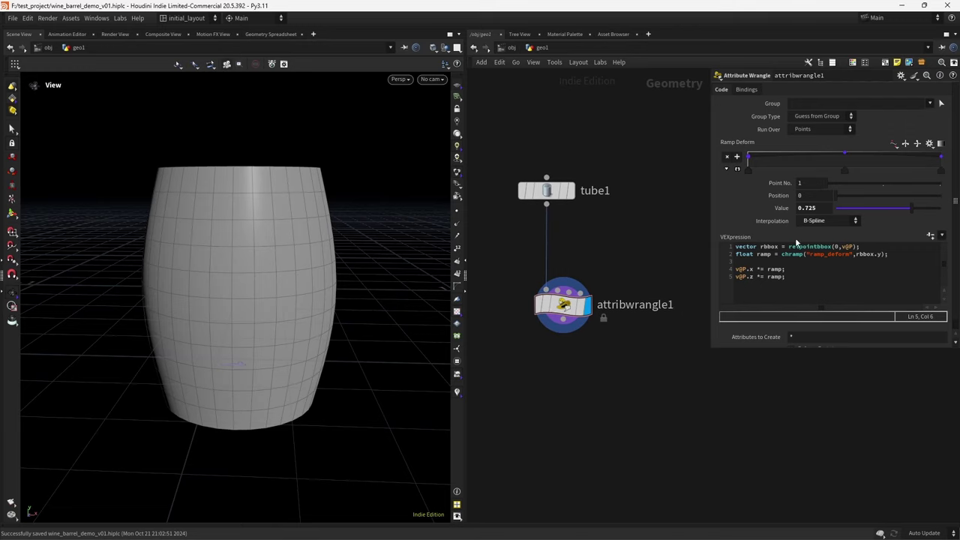
scroll(619, 367, down, 3)
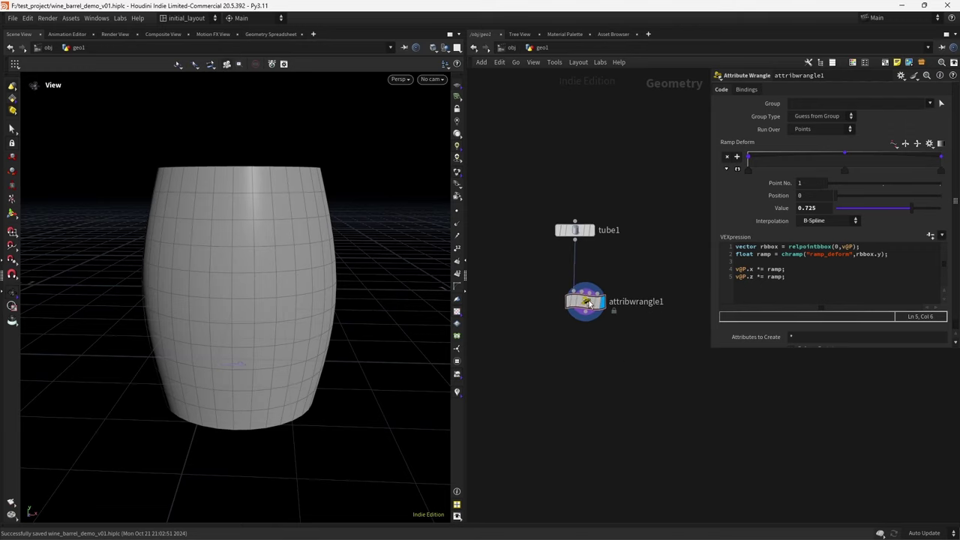
scroll(610, 343, up, 3)
scroll(602, 356, down, 3)
scroll(617, 349, up, 3)
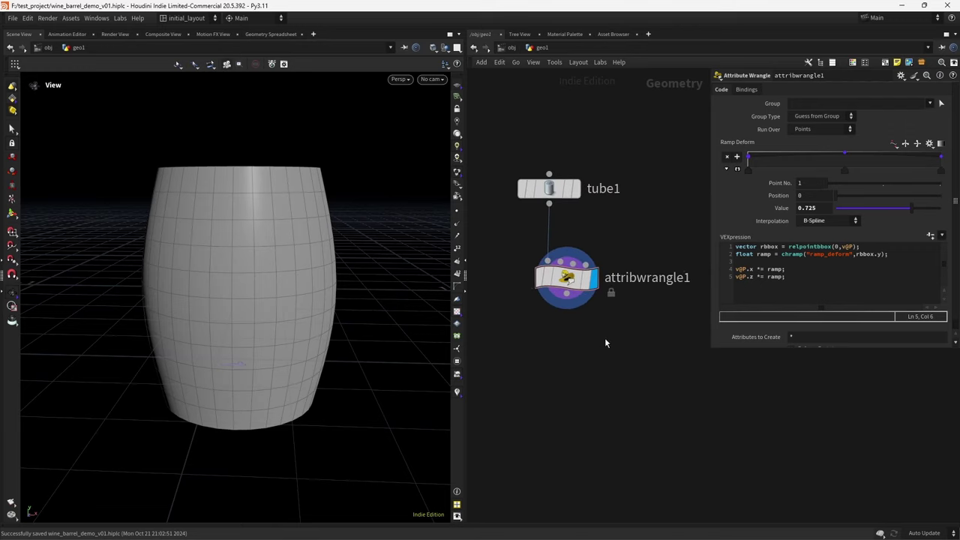
scroll(604, 338, down, 2)
scroll(600, 345, up, 3)
scroll(596, 349, down, 3)
scroll(593, 349, up, 3)
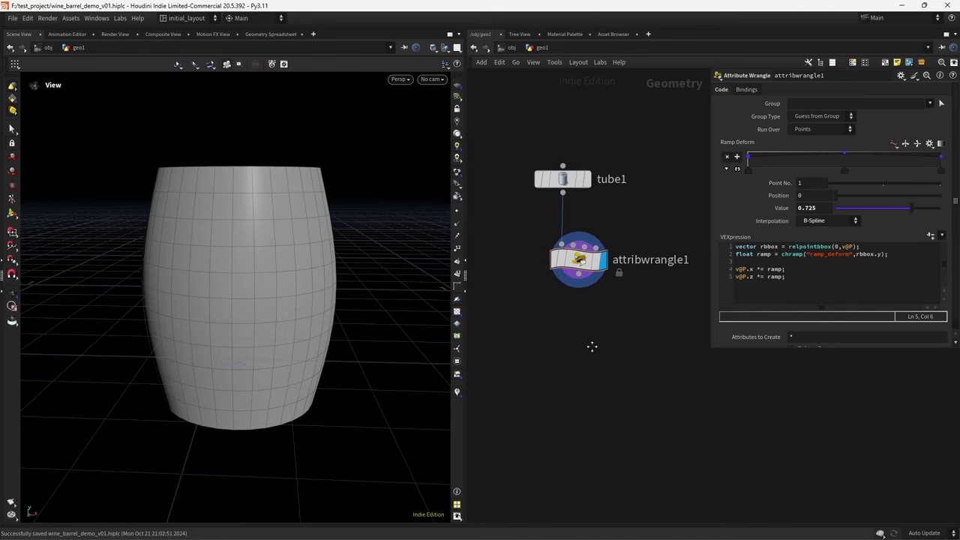
scroll(573, 351, up, 1)
scroll(578, 343, up, 2)
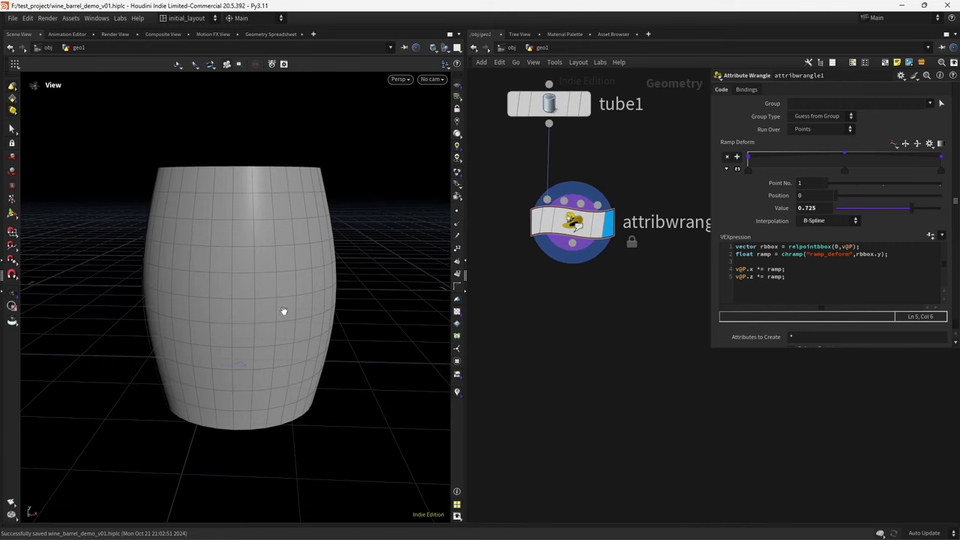
scroll(265, 270, up, 4)
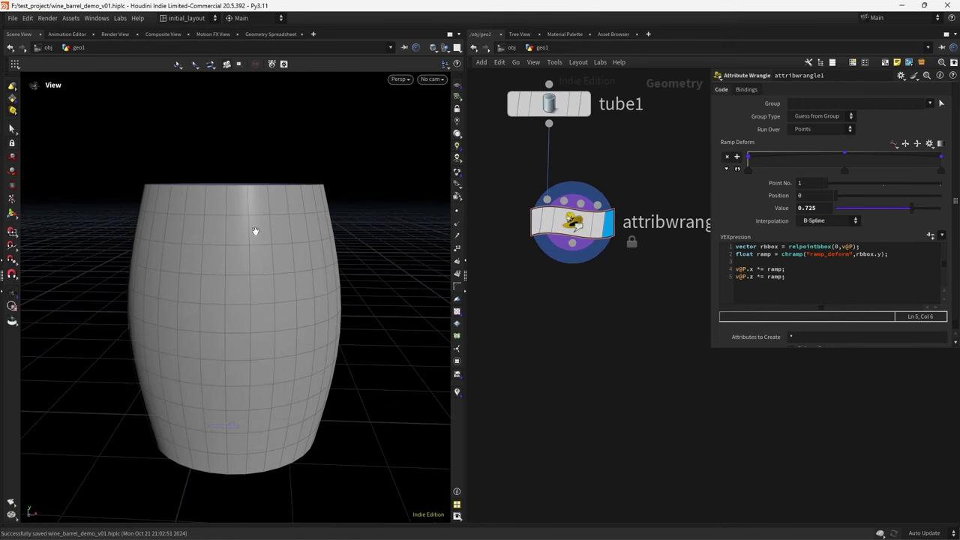
- Add a second Attribute Wrangle fed by attribwrangle1, display it and set it to run over Primitives
middle_drag(582, 389, 547, 335)
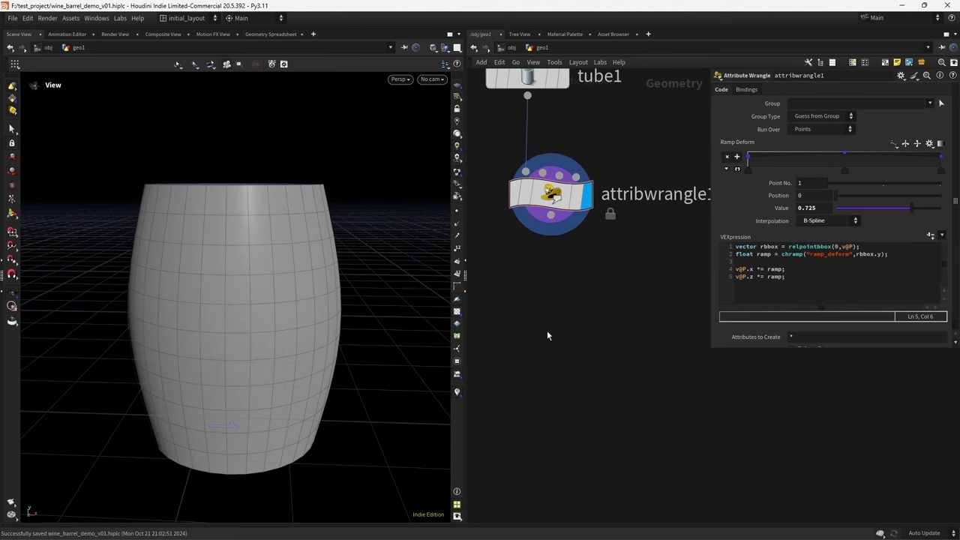
key(Tab)
text(attribwr)
key(Return)
click(547, 330)
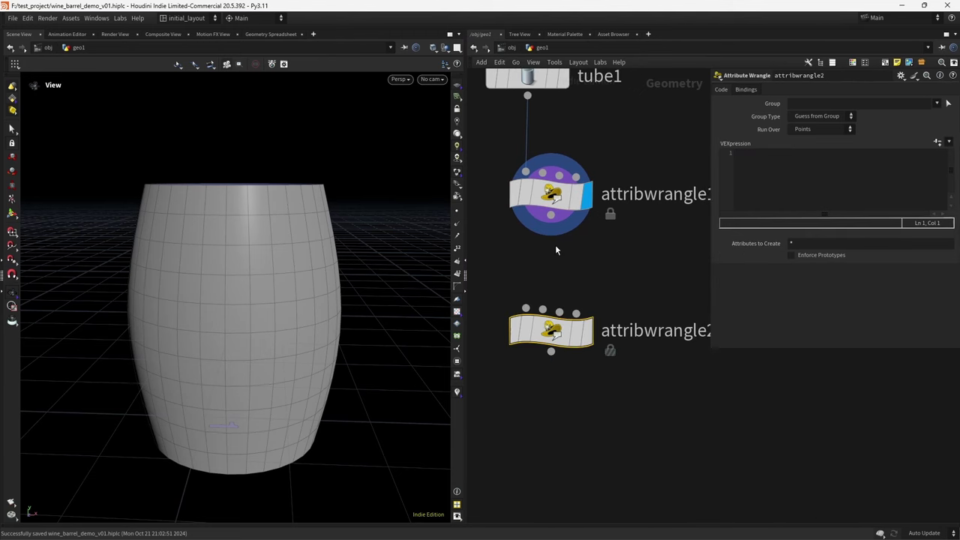
drag(551, 217, 526, 308)
click(552, 194)
mouse_move(591, 300)
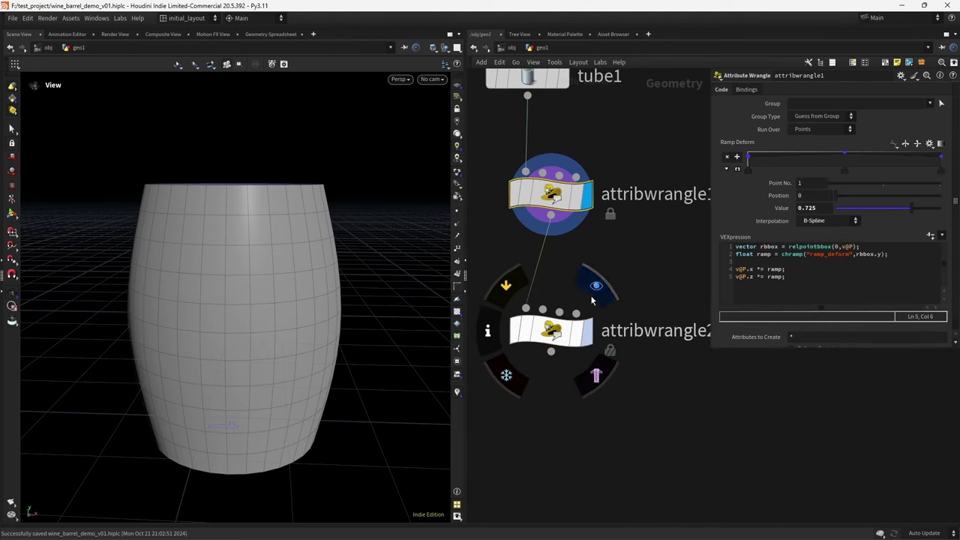
drag(591, 300, 600, 305)
click(823, 129)
click(816, 147)
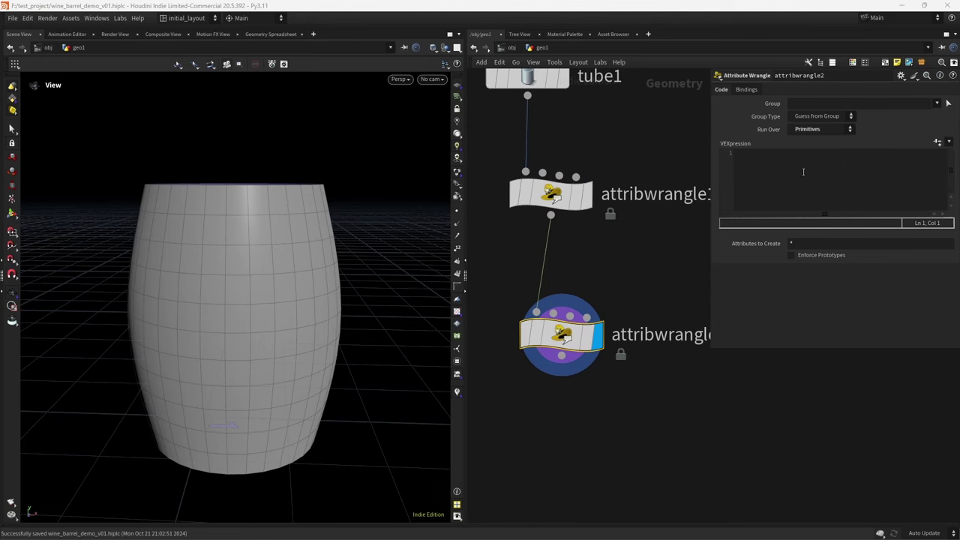
- Write int cols = chi("cols"); in the second wrangle and create the parameter for it
drag(283, 334, 323, 311)
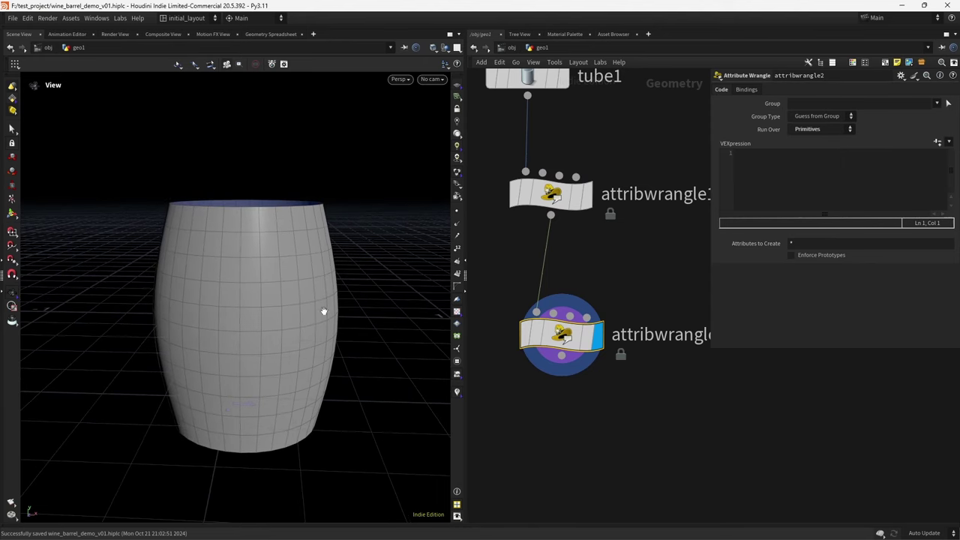
middle_drag(608, 263, 682, 221)
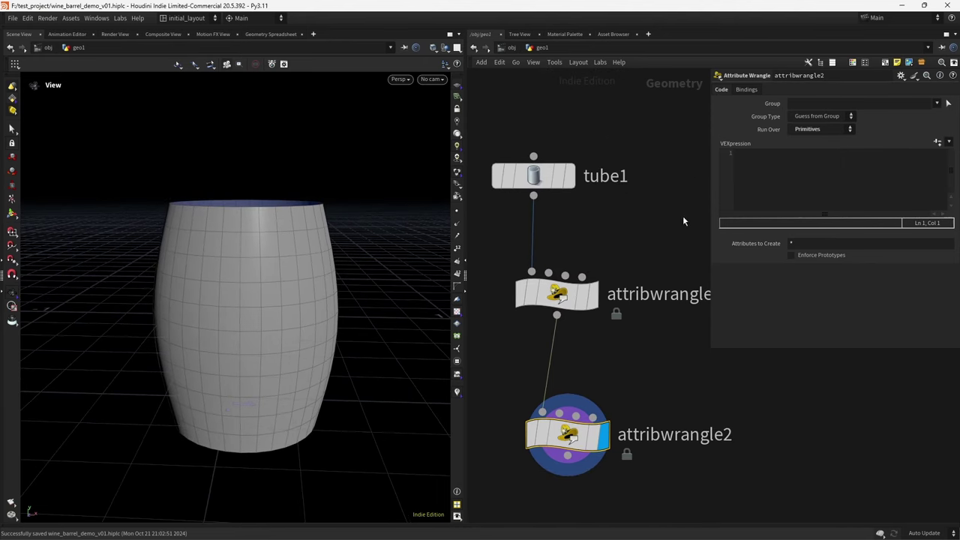
click(766, 188)
text(int)
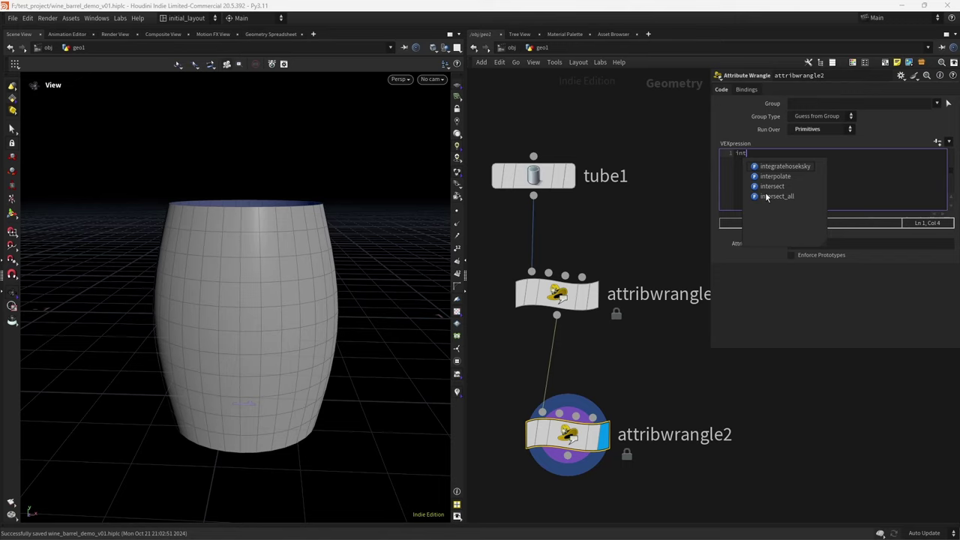
text( cols)
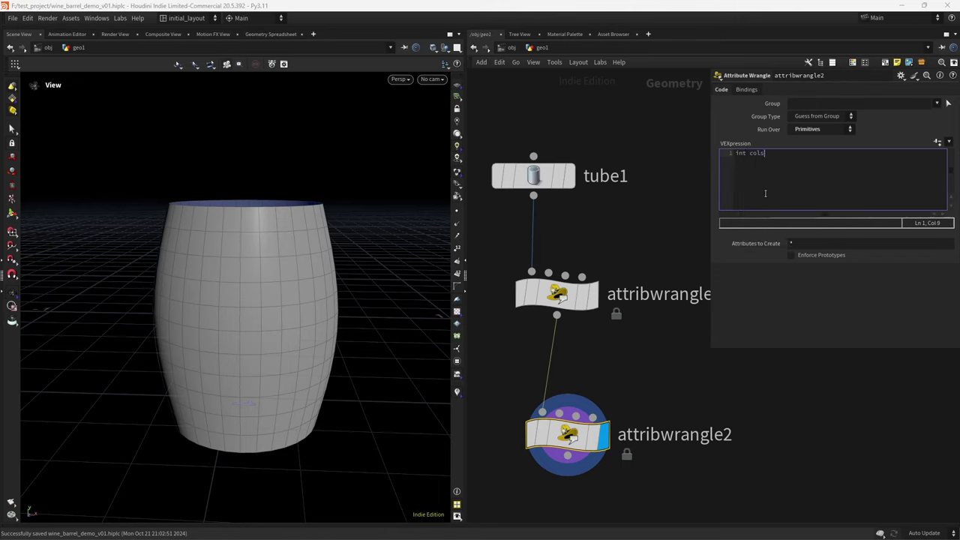
text( = chi("cols");)
click(936, 142)
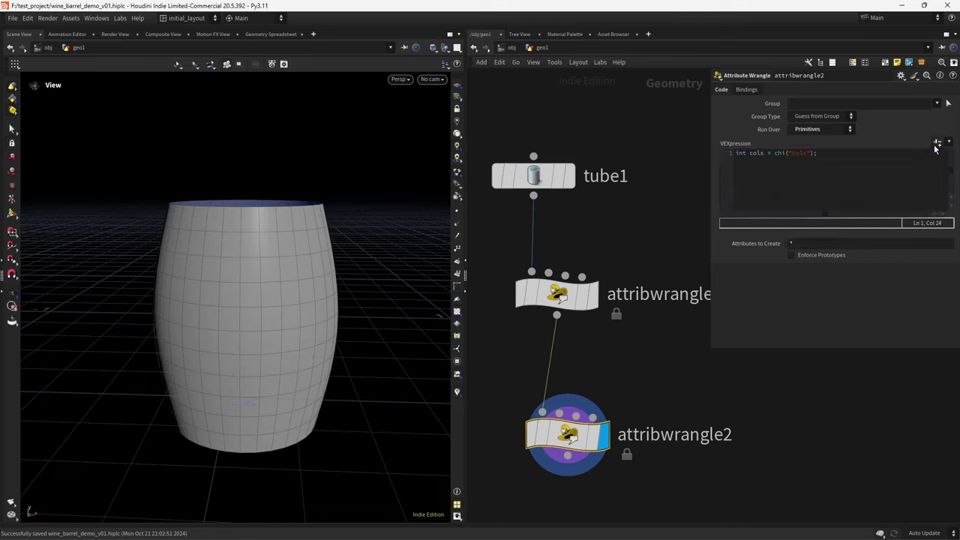
- Link the second wrangle's Cols parameter to the tube's Columns with a relative reference
click(533, 176)
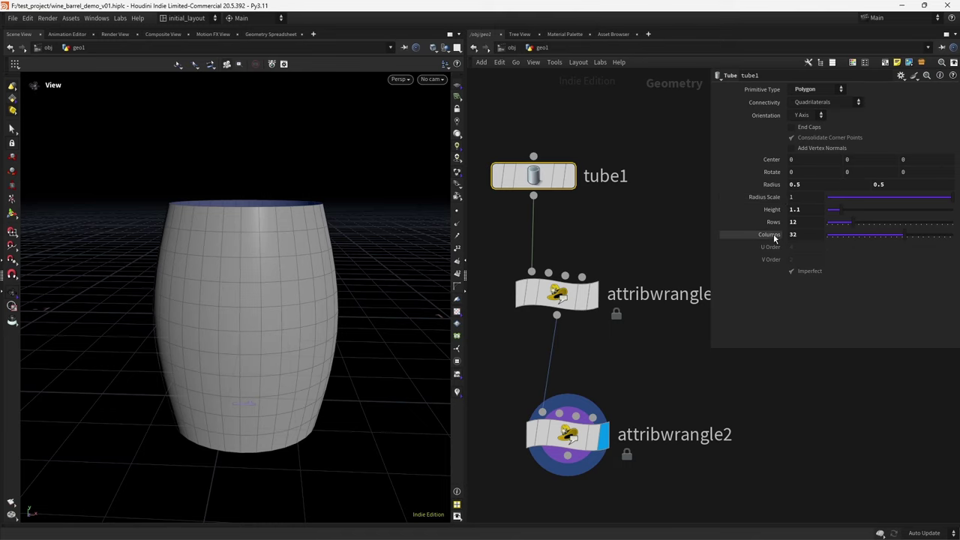
right_click(787, 234)
click(796, 318)
drag(590, 369, 576, 483)
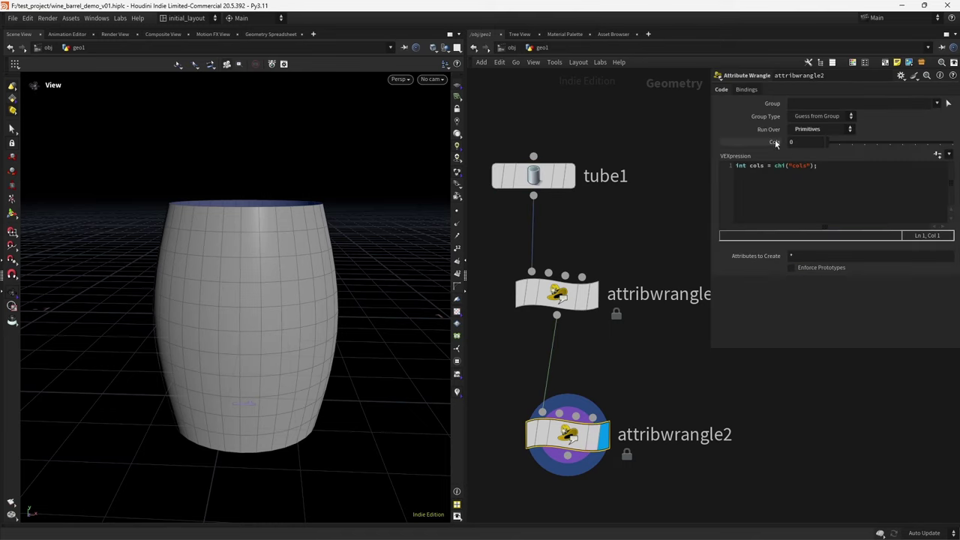
right_click(772, 141)
click(811, 243)
click(778, 142)
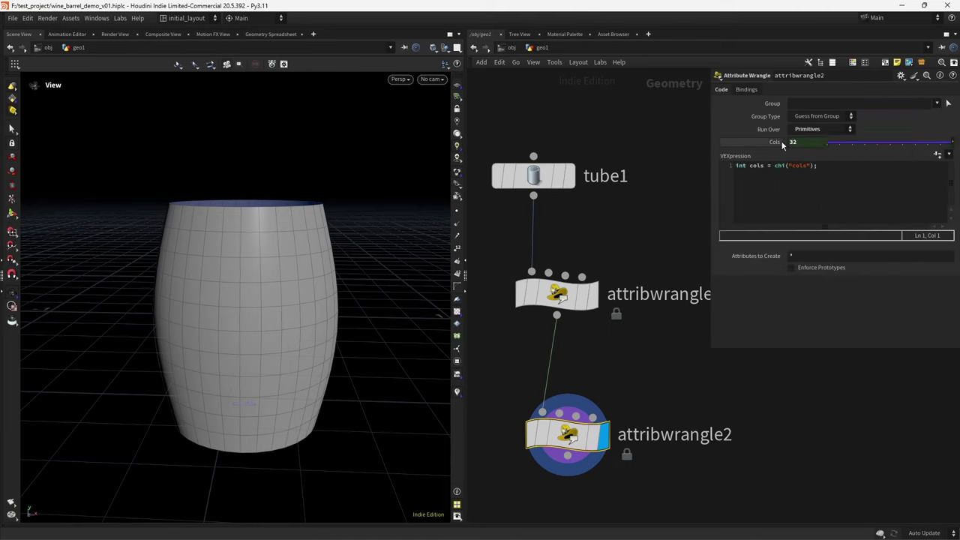
click(828, 168)
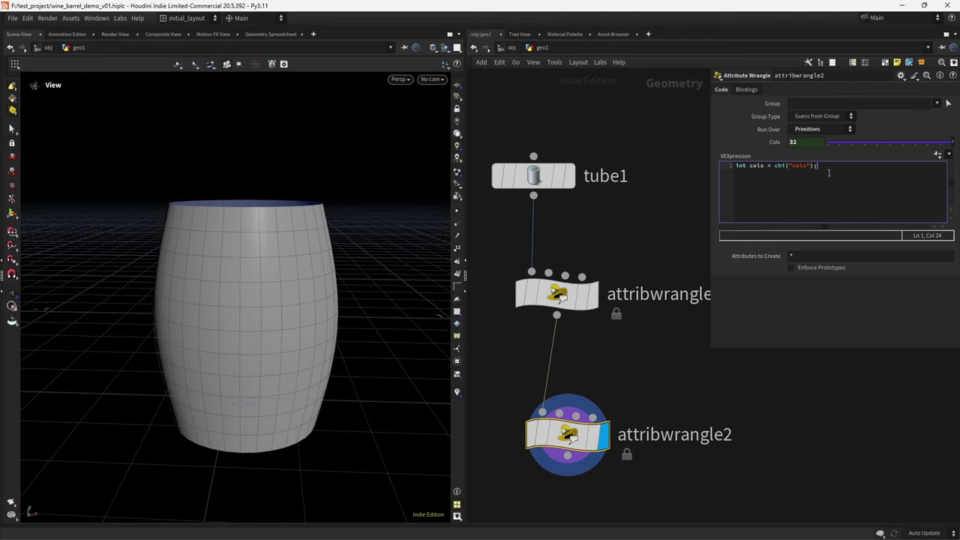
key(Return)
text(i@prim)
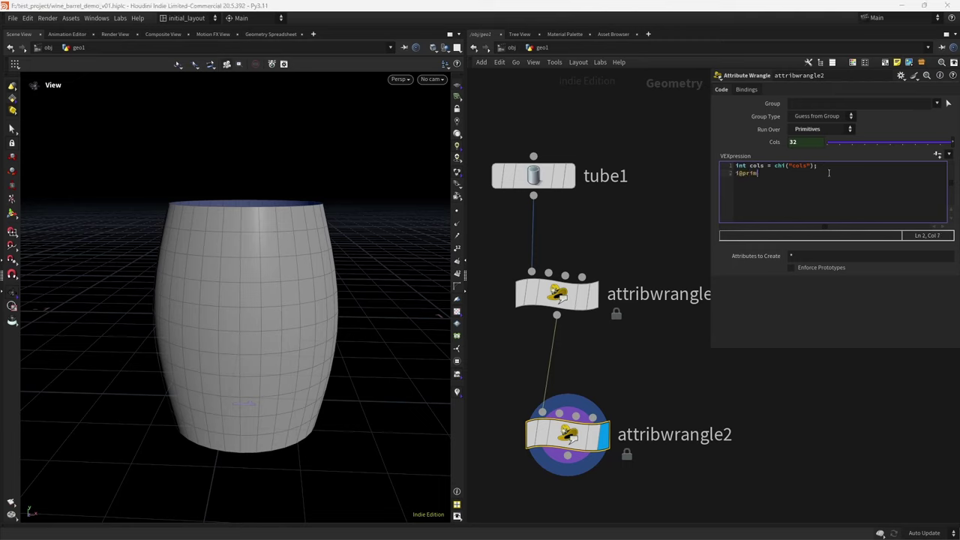
text(_id = @primnum;)
- Turn on the viewport visualization of the prim_id attribute and examine the coloured faces on the barrel
click(510, 435)
click(299, 303)
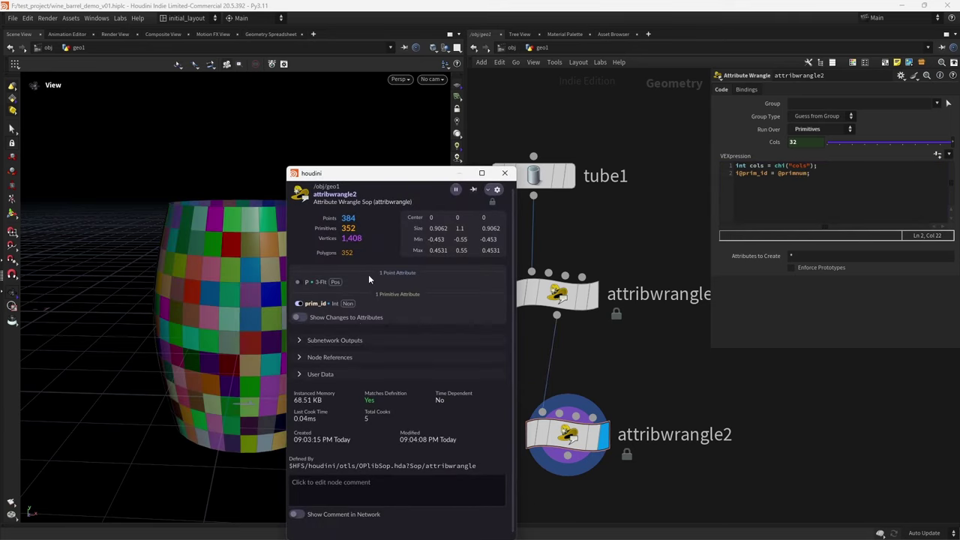
scroll(328, 318, up, 3)
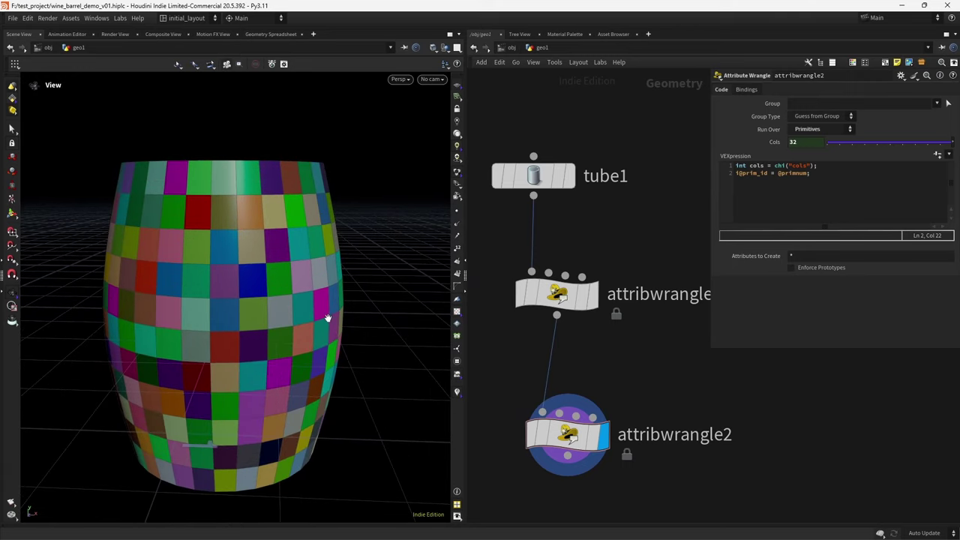
alt+drag(328, 318, 243, 261)
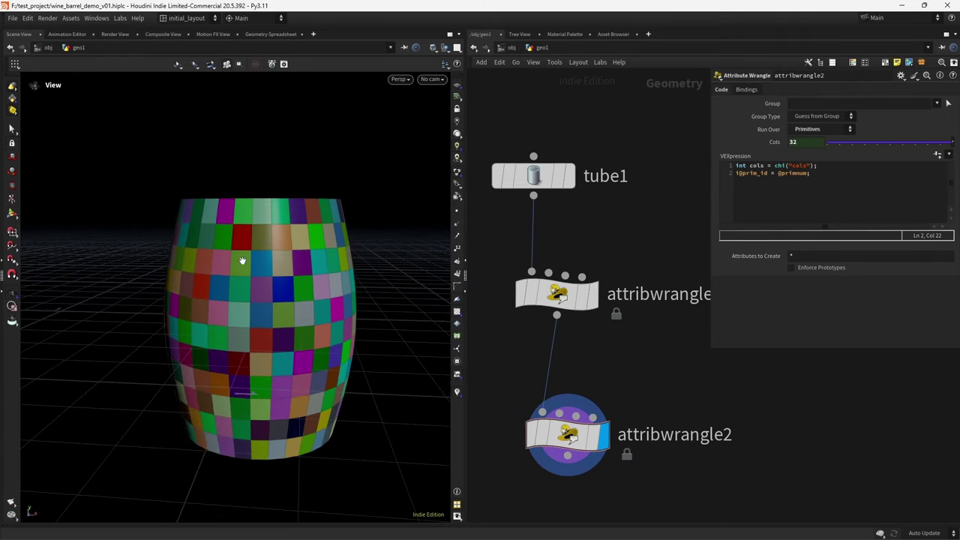
scroll(270, 252, up, 3)
scroll(332, 300, down, 2)
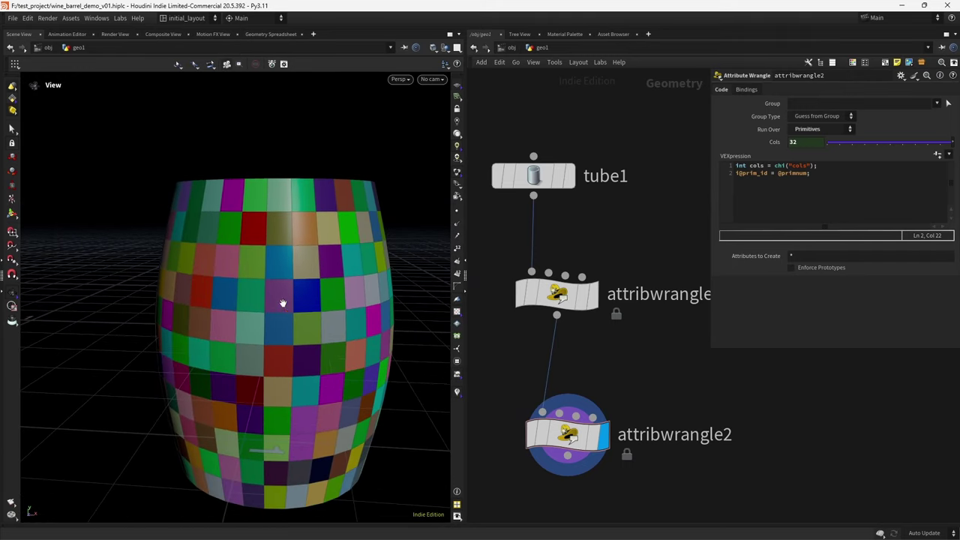
scroll(283, 303, up, 3)
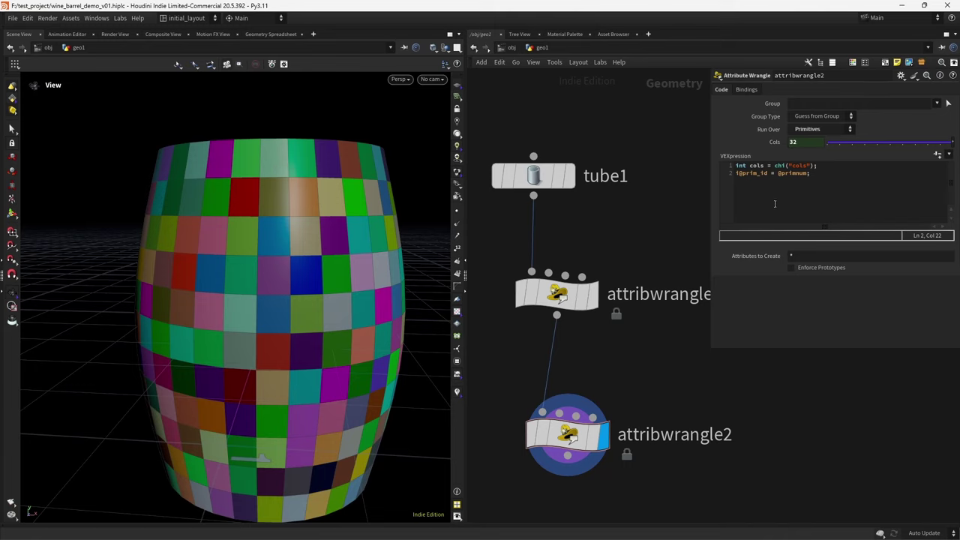
click(807, 175)
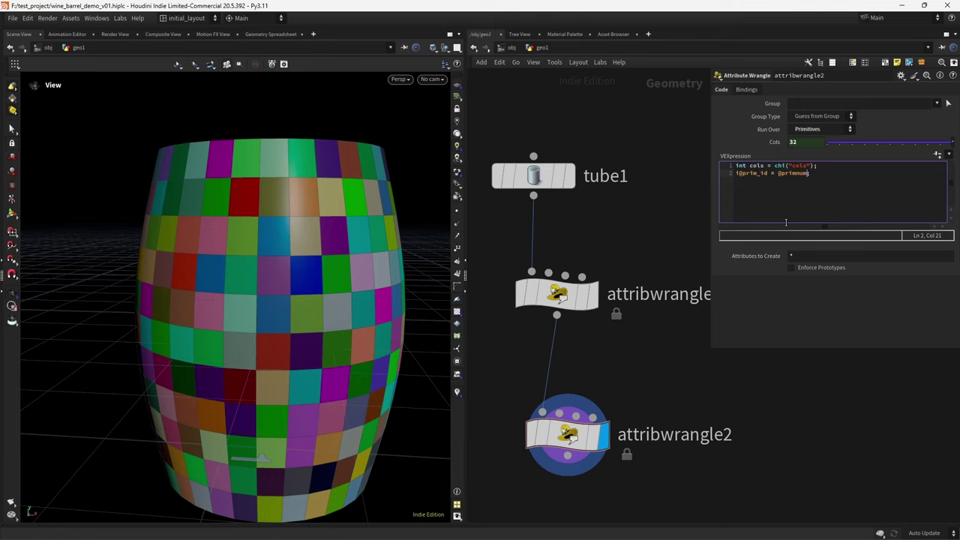
text(ls;)
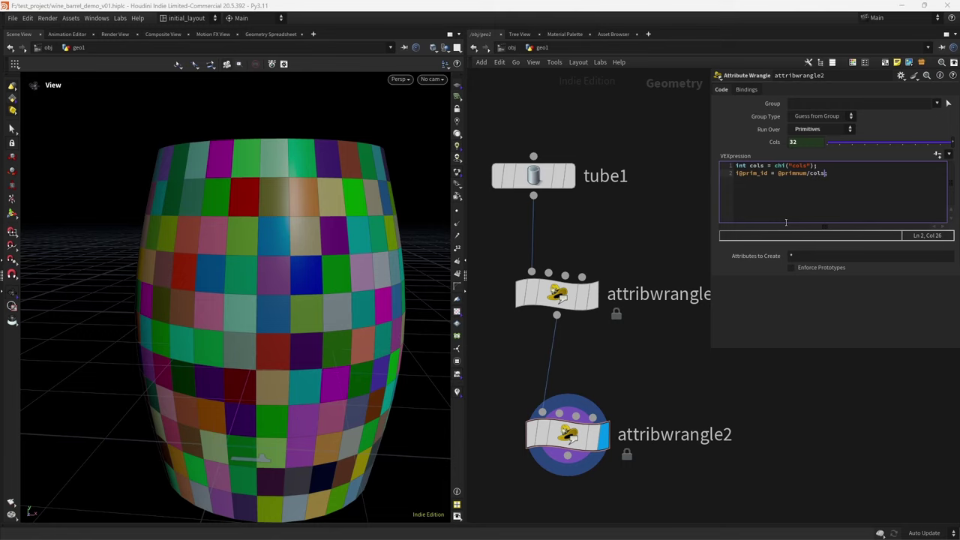
drag(311, 264, 290, 242)
drag(321, 212, 285, 300)
click(806, 173)
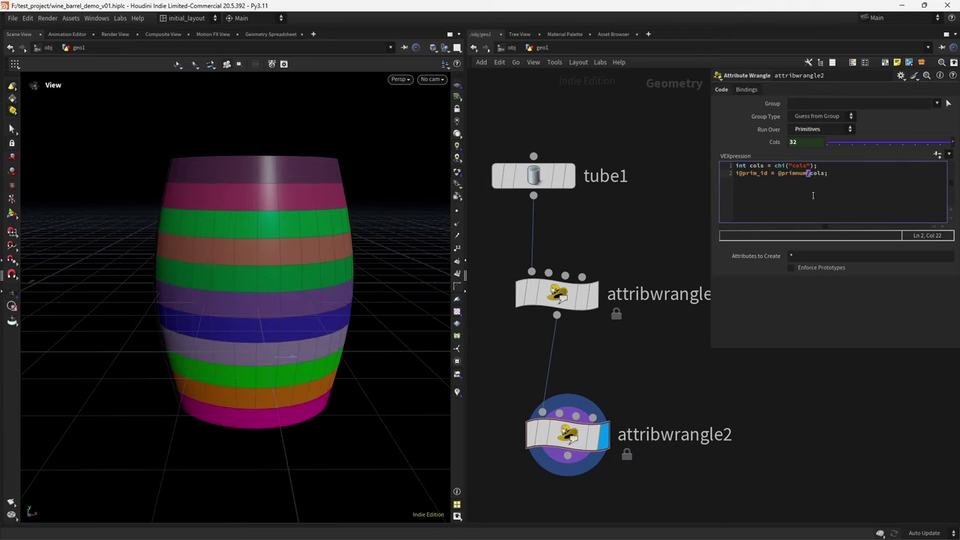
click(600, 235)
drag(285, 257, 395, 294)
key(ctrl+s)
key(f)
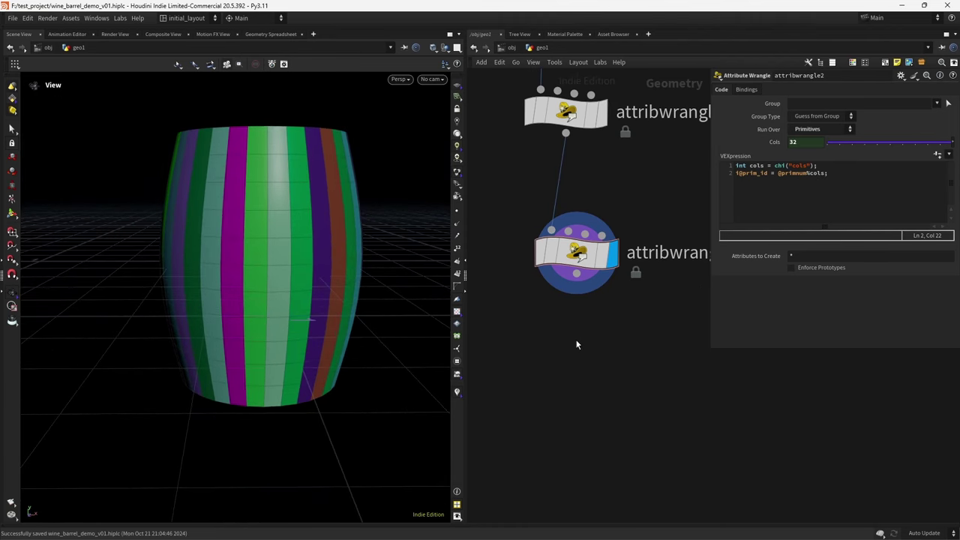
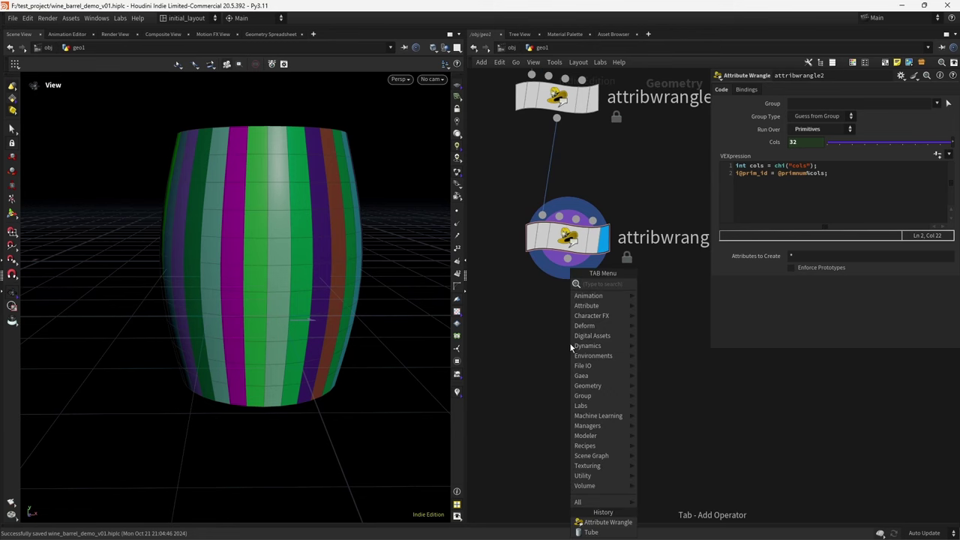
- Append a PolyExtrude node after the second wrangle and set its Distance to .012
click(665, 304)
click(567, 342)
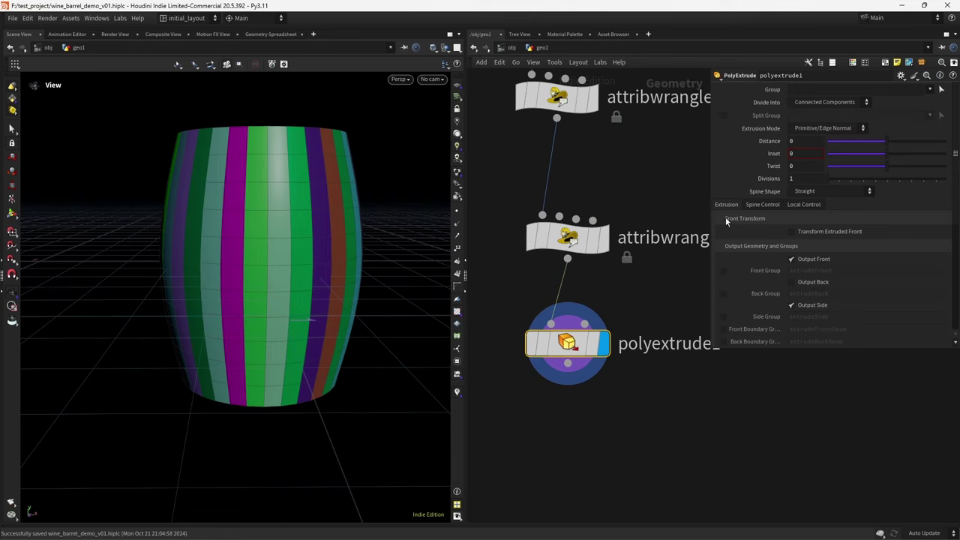
text(.012)
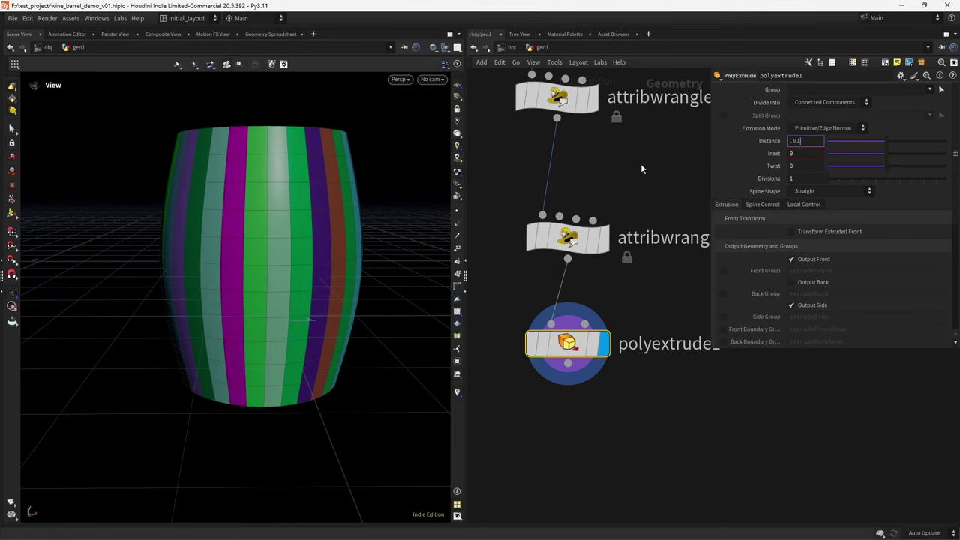
key(Return)
drag(323, 185, 330, 217)
- Enable Output Back on the PolyExtrude node to close the inside of the barrel wall
click(791, 282)
drag(255, 298, 310, 210)
key(h)
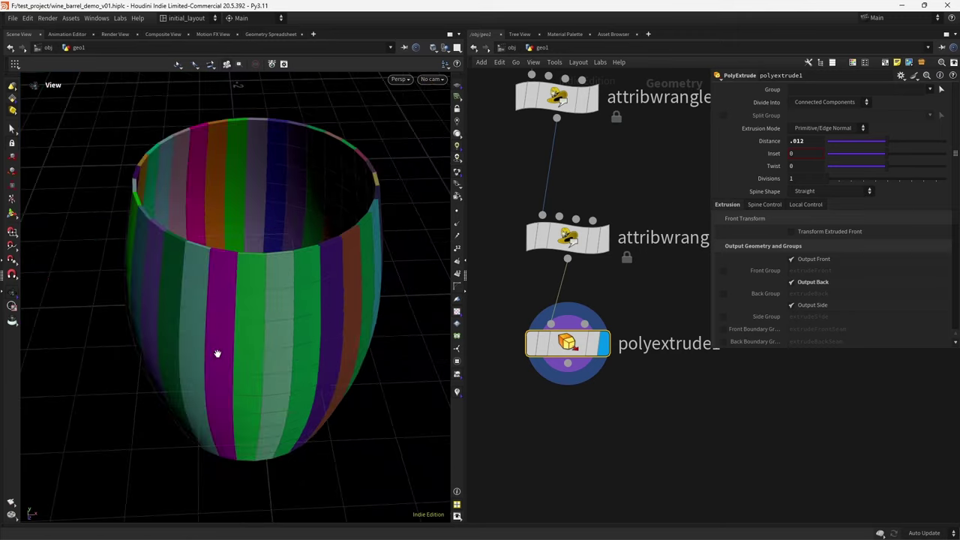
- Append a Vertex Split node after the PolyExtrude and set its Attributes to prim_id
middle_drag(574, 450, 558, 375)
key(Tab)
text(vertex)
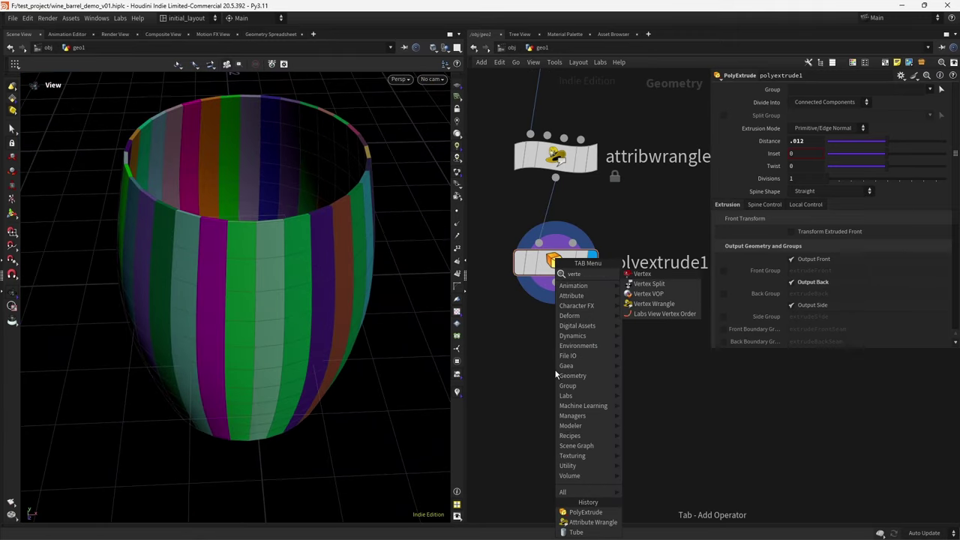
key(Return)
click(556, 370)
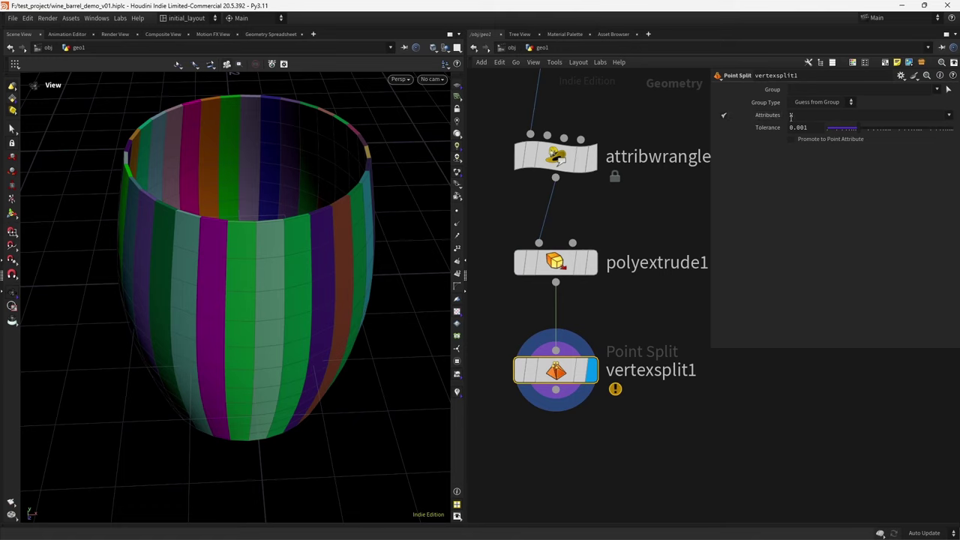
click(946, 129)
- Add an Exploded View node below the vertex split, connect and display it, and inspect the separated staves
scroll(599, 460, down, 2)
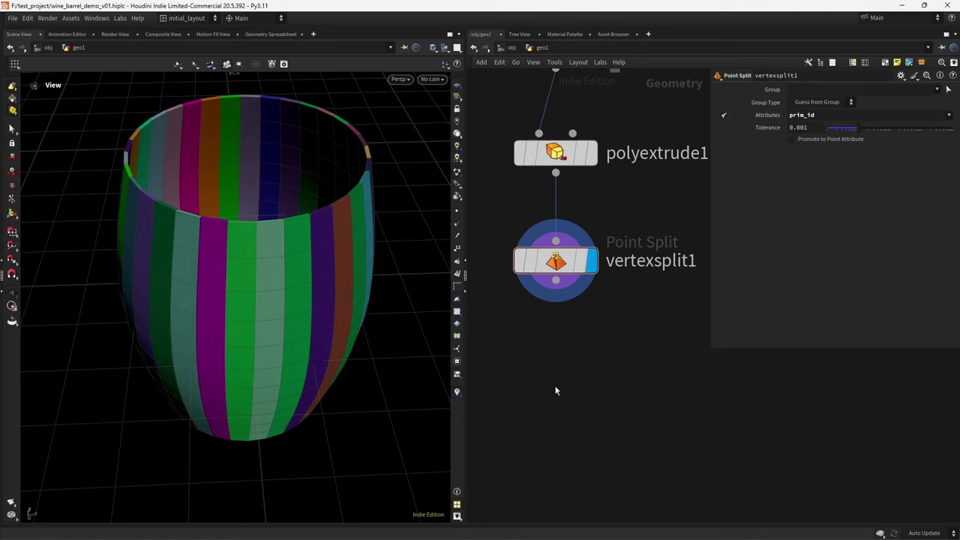
key(Tab)
text(attr)
key(Return)
click(555, 387)
drag(554, 280, 555, 365)
click(591, 386)
scroll(315, 324, down, 5)
drag(306, 317, 285, 285)
scroll(393, 273, up, 5)
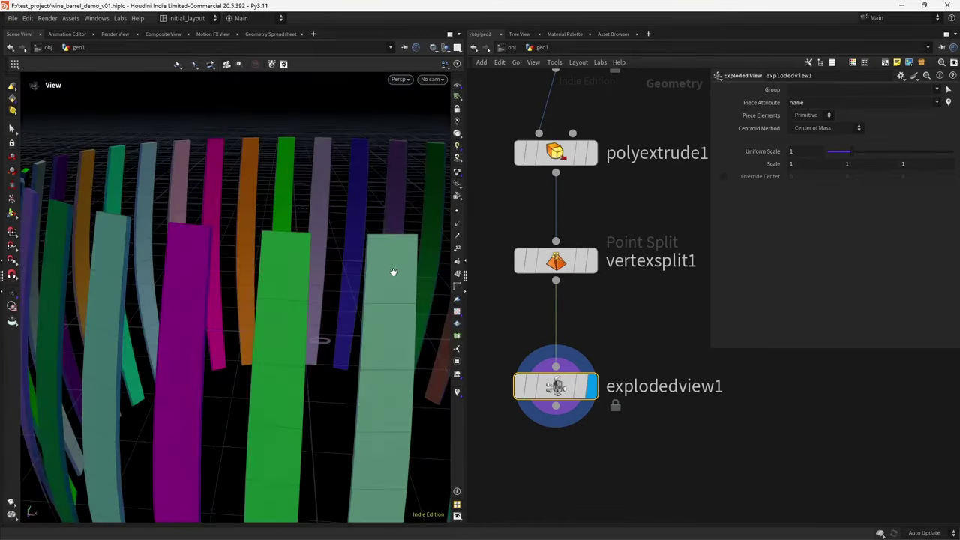
drag(393, 272, 266, 254)
drag(330, 326, 279, 324)
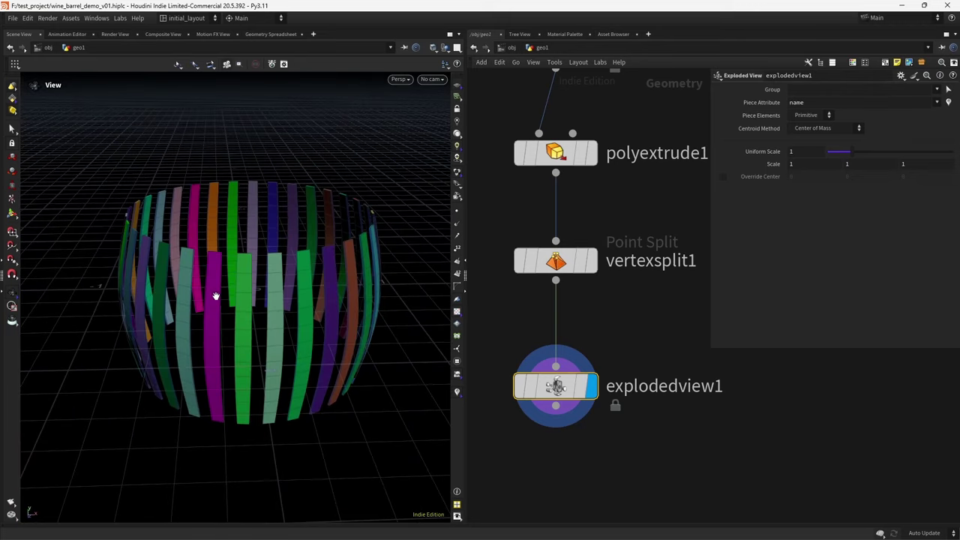
- Set the Exploded View's Uniform Scale to .01 to narrow the gaps between staves, and save the scene
key(Tab)
text(.01)
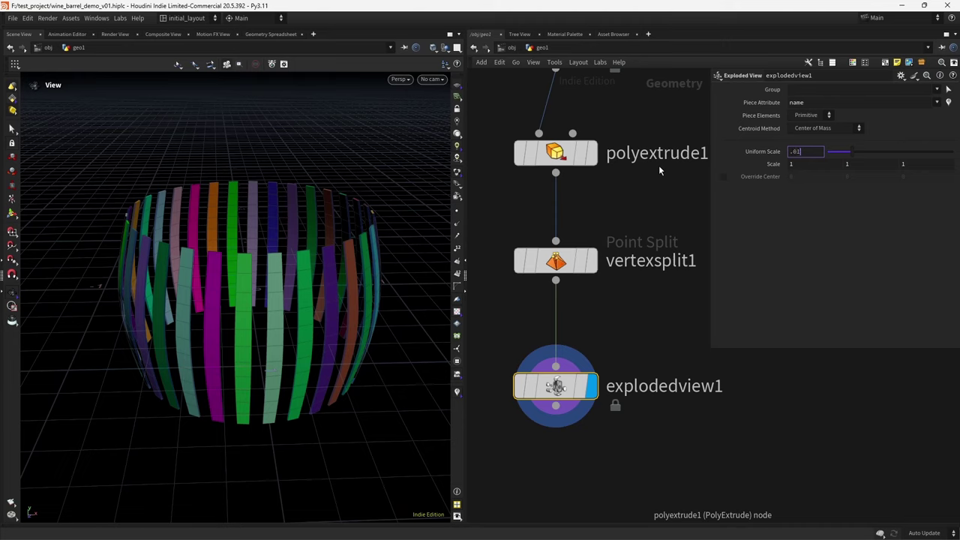
key(Return)
drag(257, 305, 285, 276)
key(f)
drag(347, 261, 267, 300)
key(ctrl+s)
- Add a PolyFill node after the Exploded View, connect it, and display it with Quadrilaterals as the fill mode
scroll(566, 372, down, 5)
key(Tab)
text(polyfill)
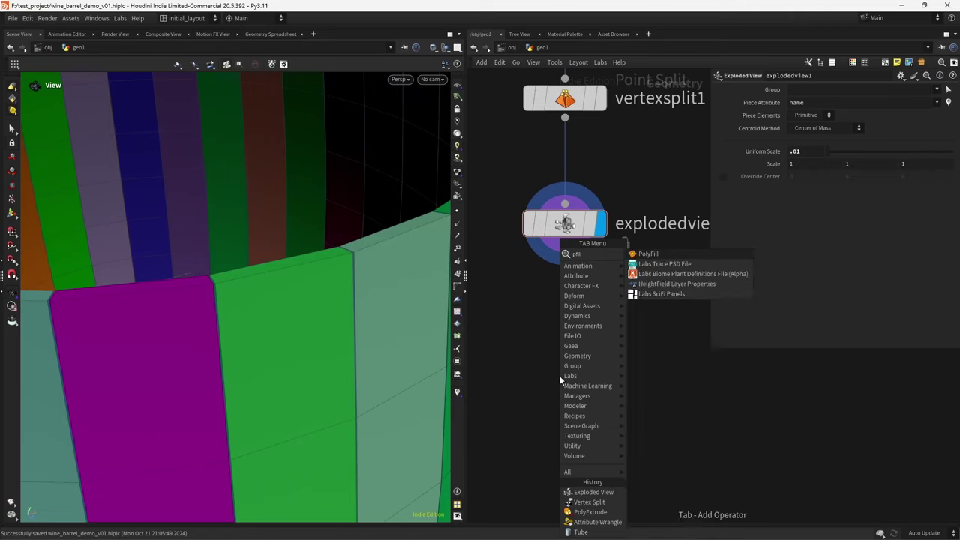
key(Return)
click(561, 375)
drag(564, 244, 580, 337)
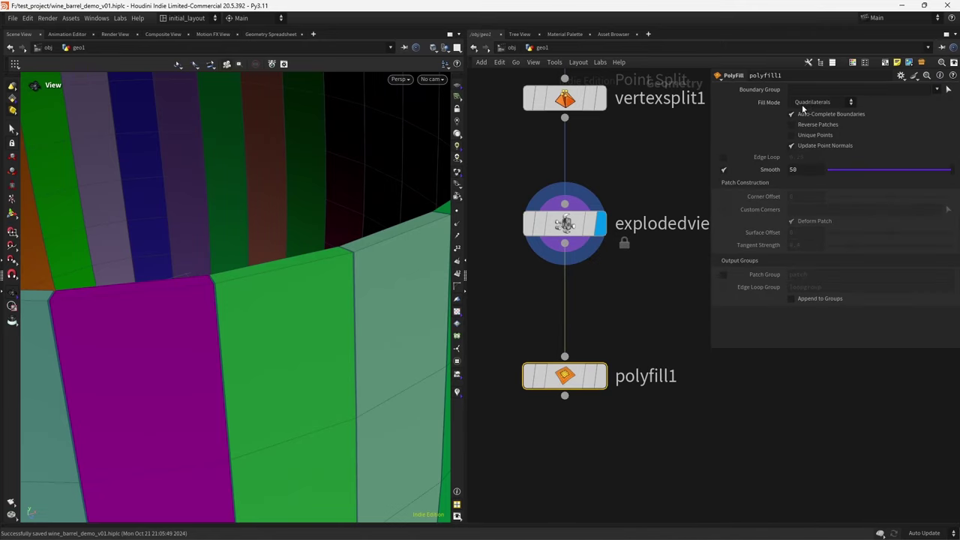
click(601, 376)
drag(283, 322, 321, 328)
key(f)
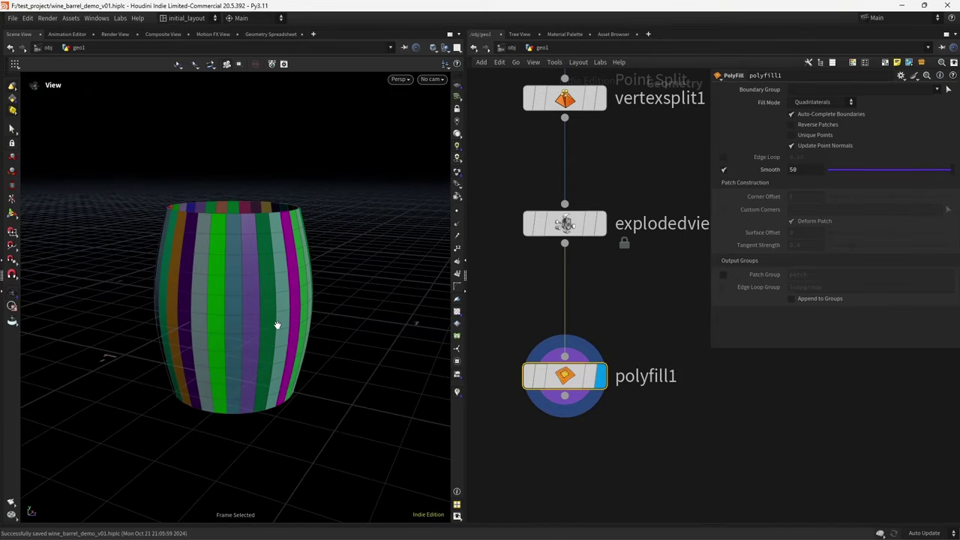
- Add a Group Create node, connect it to the PolyFill output, and display it
scroll(600, 300, down, 3)
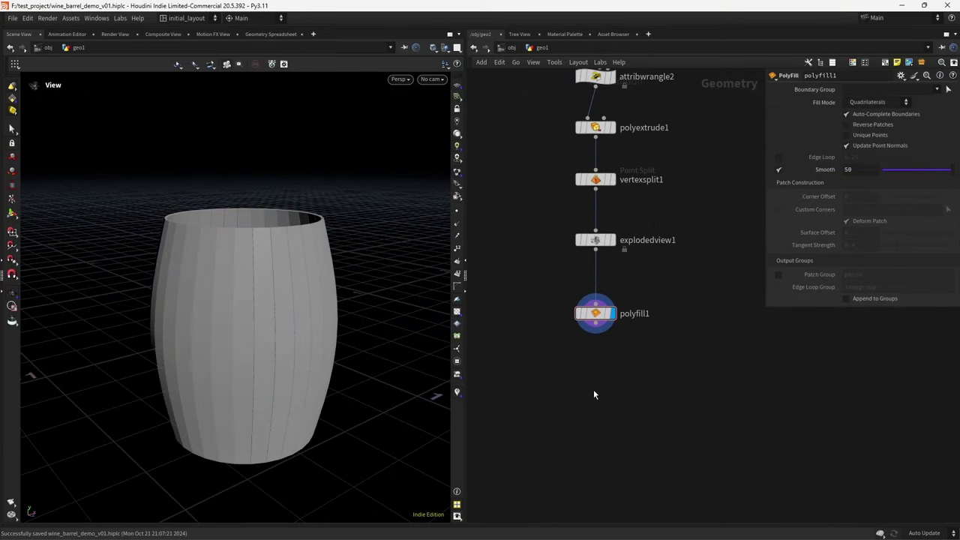
key(Tab)
text(group)
key(Return)
click(595, 389)
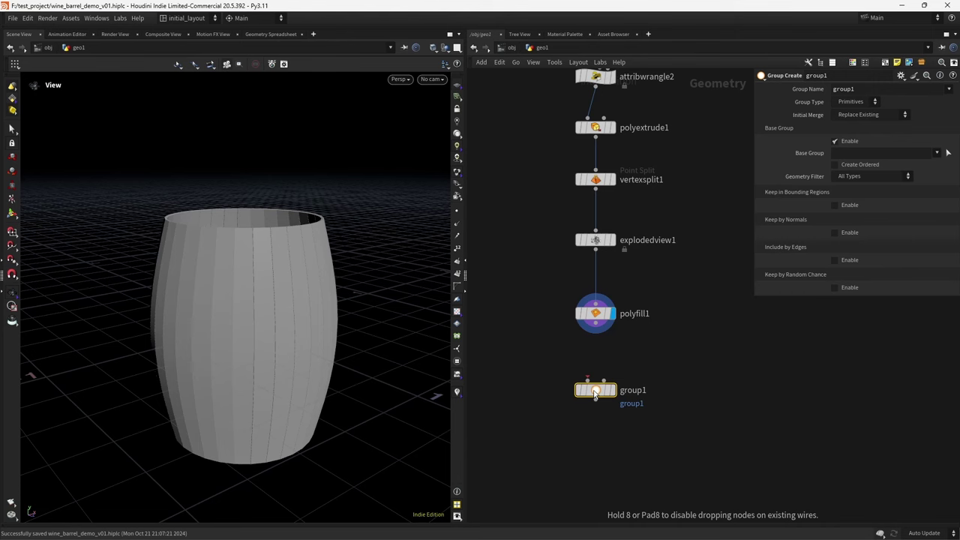
drag(600, 330, 589, 379)
click(611, 390)
scroll(274, 304, up, 5)
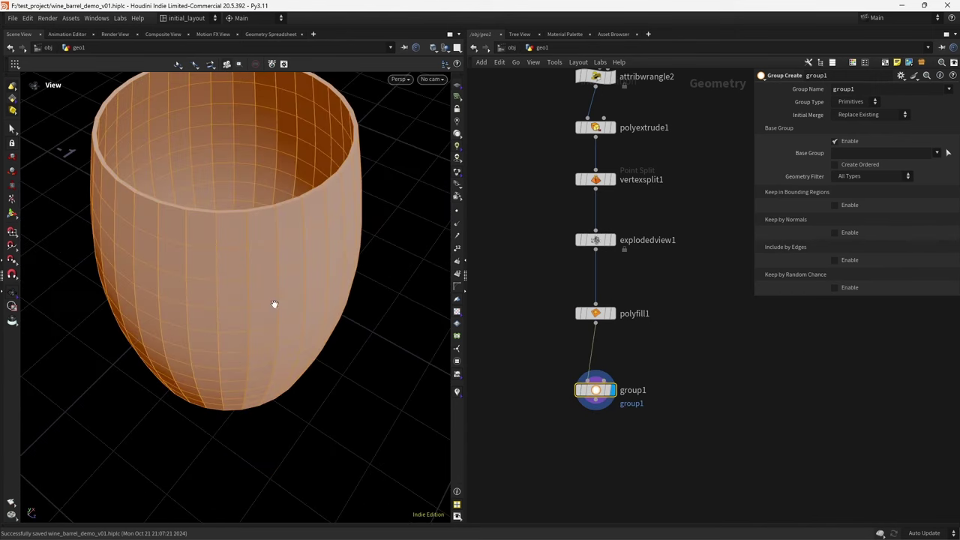
- Make group1 an Edges group with Base Group disabled and Include by Edges enabled at a Min Edge Angle of 20
click(850, 141)
click(848, 132)
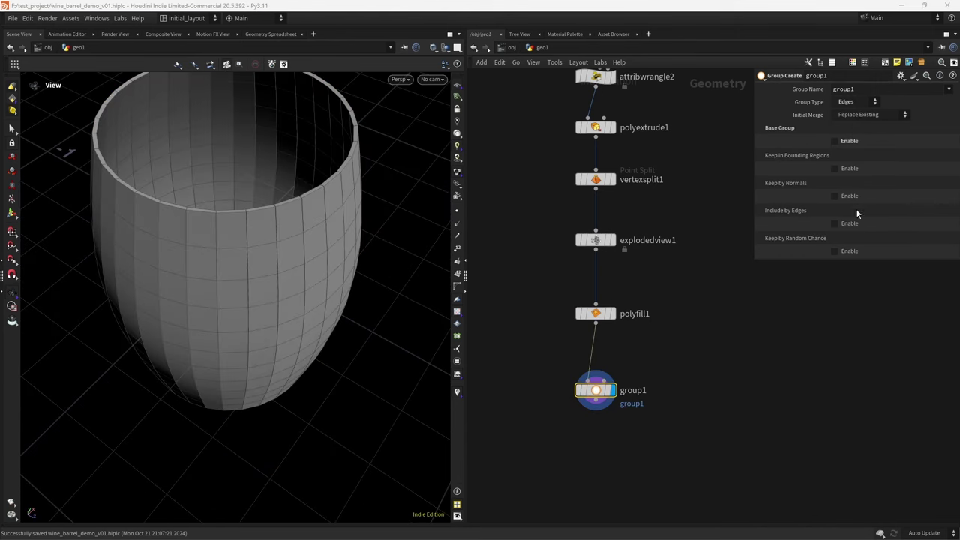
click(849, 224)
click(767, 236)
drag(324, 233, 306, 333)
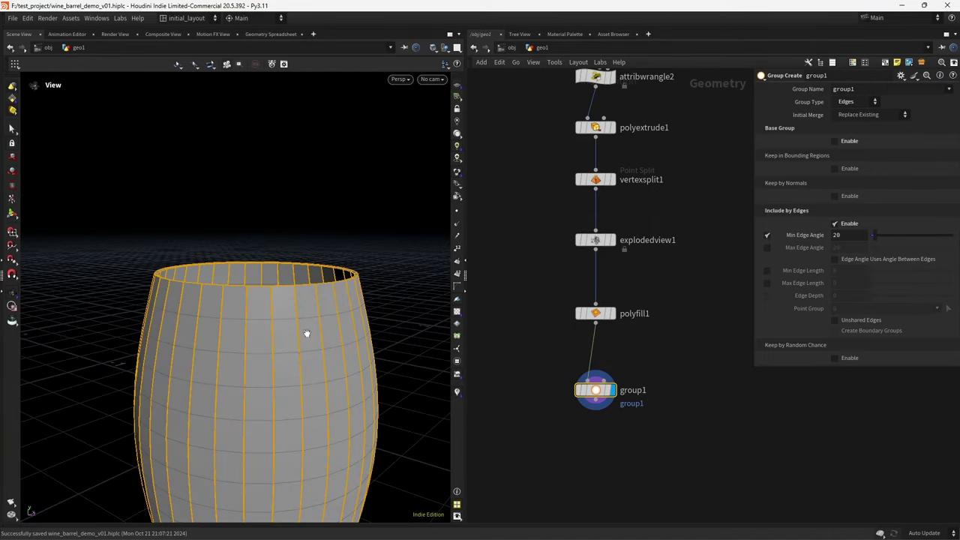
- Append a UV Flatten node after the edge group
middle_drag(597, 463, 572, 327)
key(Tab)
text(uvfl)
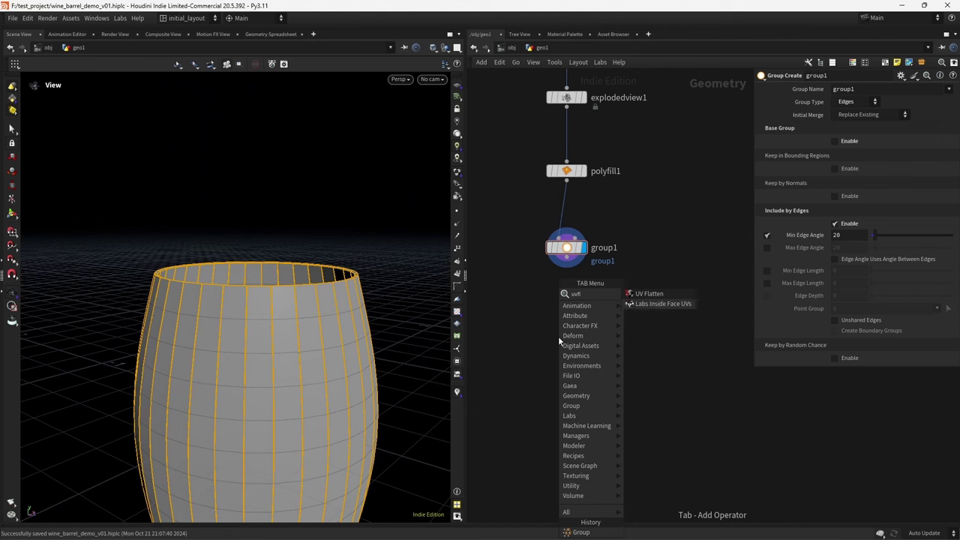
key(Return)
click(556, 338)
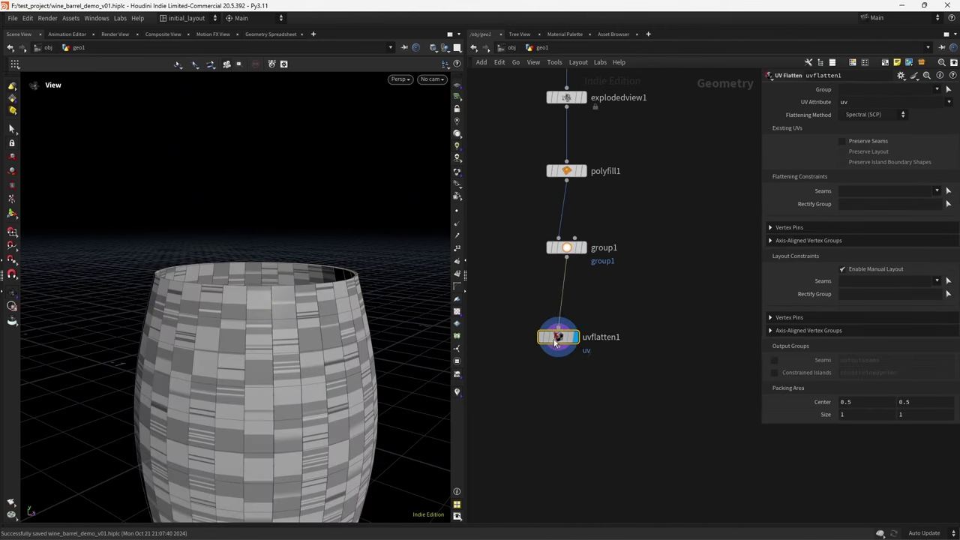
- Set the UV Flatten's flattening Seams to group1 and Rectify Group to *, and disable Enable Manual Layout
click(930, 202)
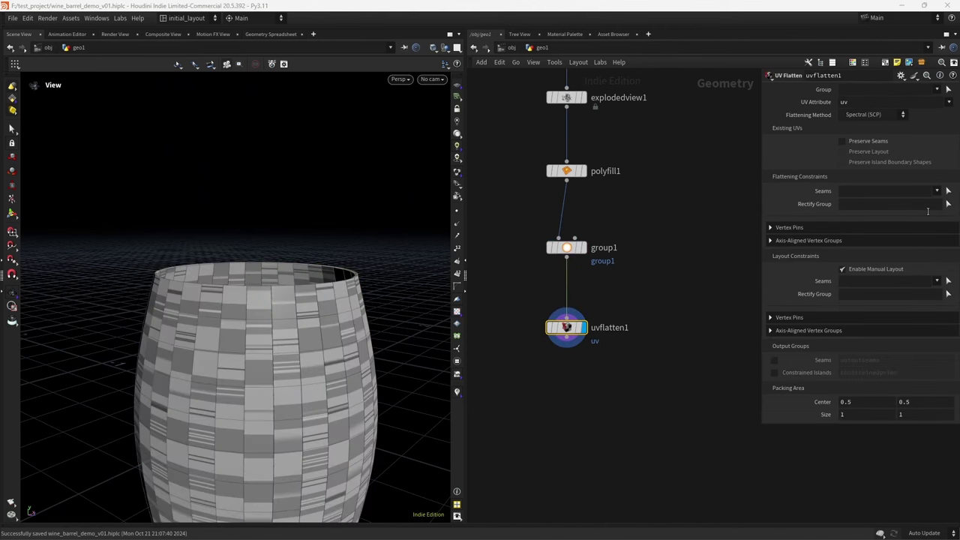
scroll(425, 290, up, 2)
text(*)
key(Return)
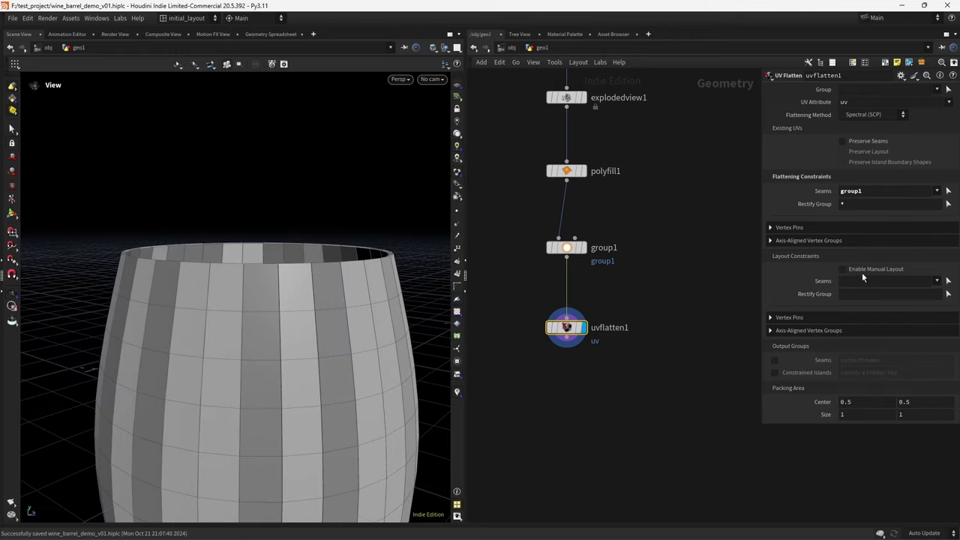
click(862, 272)
scroll(328, 368, down, 2)
- Examine the flattened islands in the UV viewport and the UV grid on the barrel, and hide the grid texture
key(space+5)
middle_drag(348, 343, 321, 311)
scroll(317, 347, up, 3)
scroll(315, 360, down, 3)
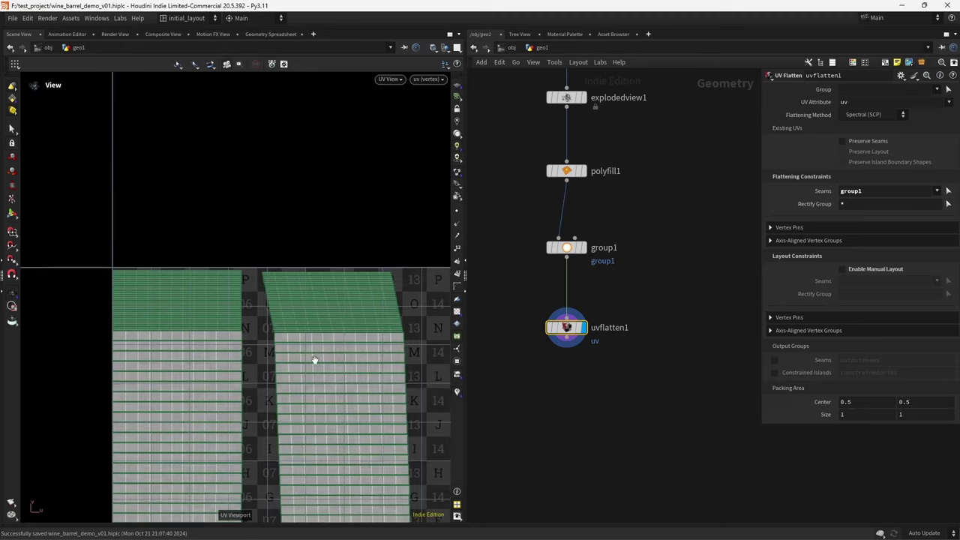
key(space+1)
scroll(315, 347, down, 2)
scroll(321, 317, up, 3)
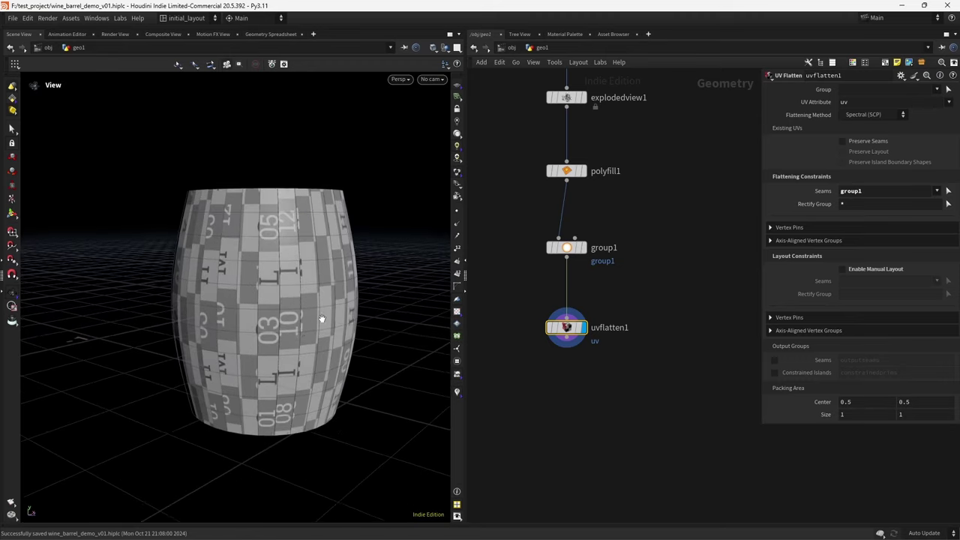
scroll(324, 294, up, 2)
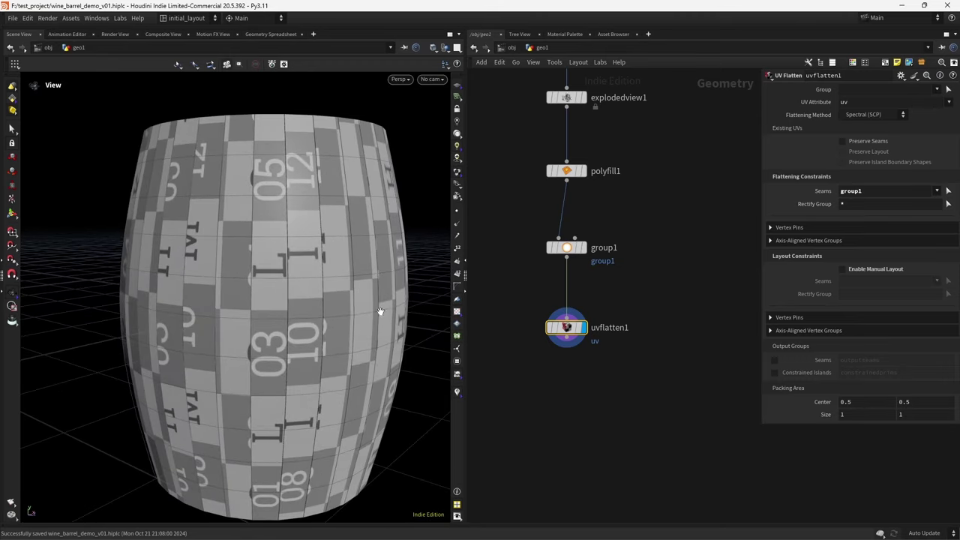
click(458, 315)
- Append a PolyBevel node after the UV Flatten node
scroll(257, 293, up, 3)
alt+drag(290, 280, 276, 263)
scroll(277, 263, up, 2)
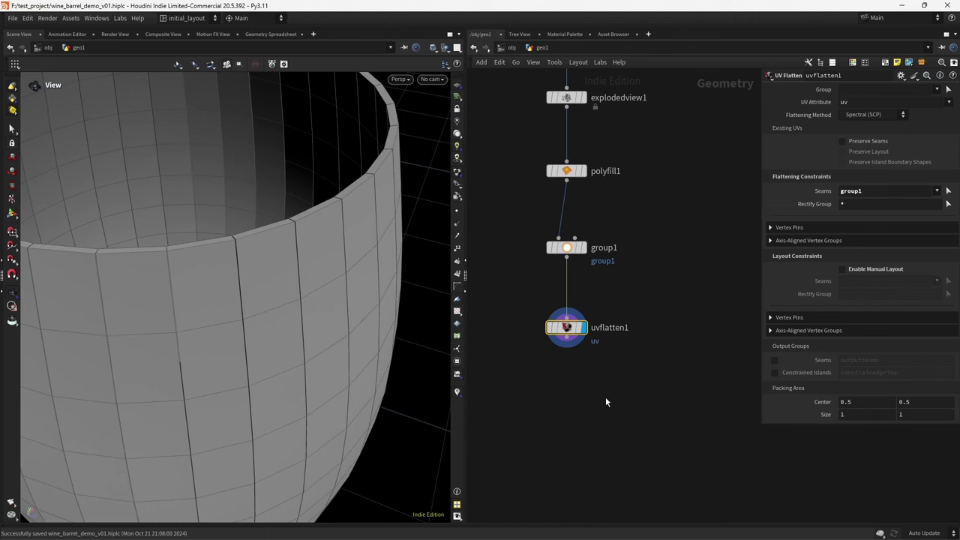
scroll(605, 402, down, 1)
key(Tab)
text(polybevel)
key(Return)
click(567, 366)
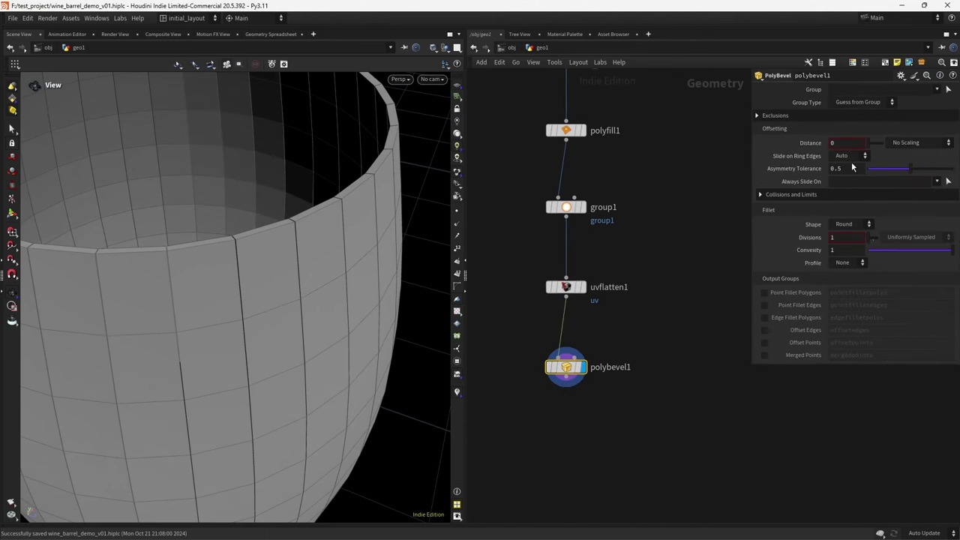
- Make the PolyBevel ignore flat edges with a Maximum Normal Angle of 45, and set its Distance to 0.002
click(798, 116)
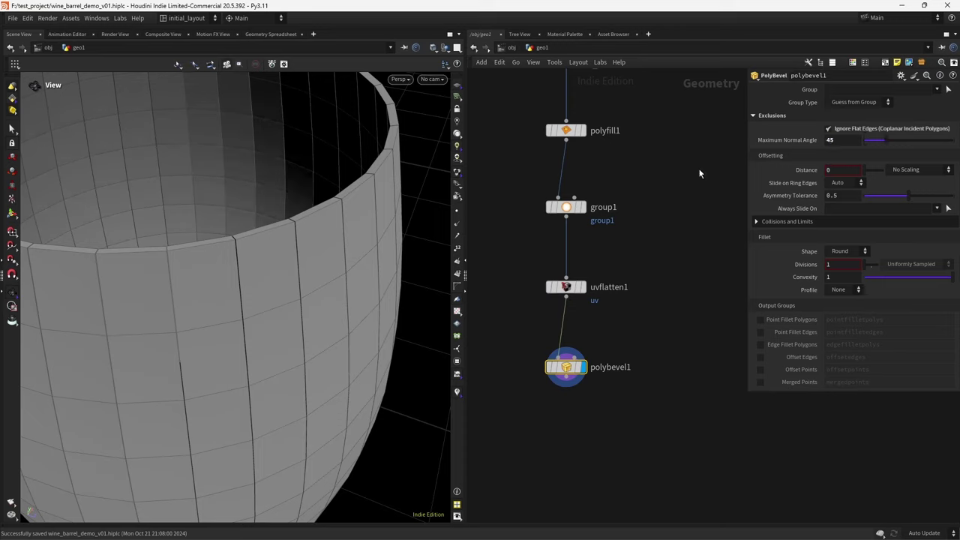
click(845, 170)
text(0.002)
key(Tab)
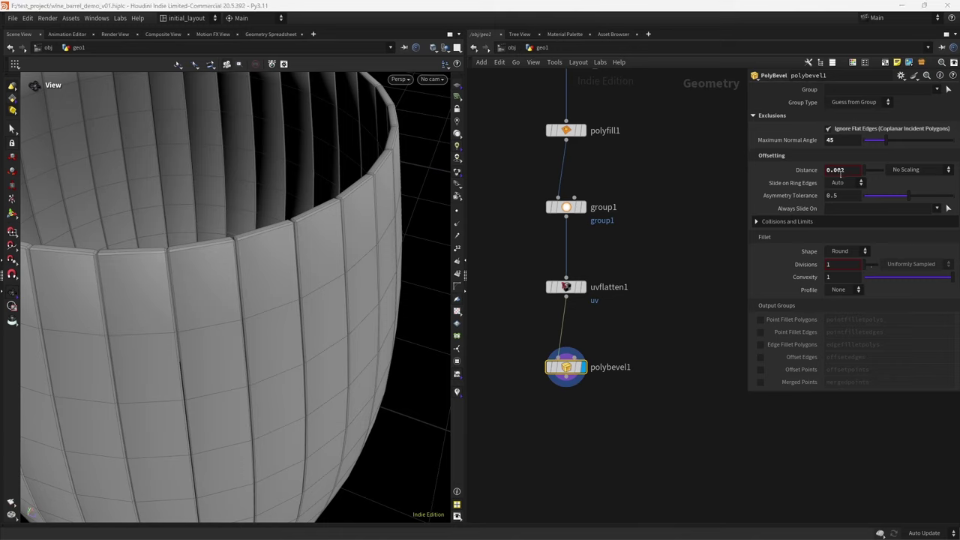
- Set the bevel's Divisions to 3 and check the rounded stave edges with the UV grid texture temporarily shown
click(844, 263)
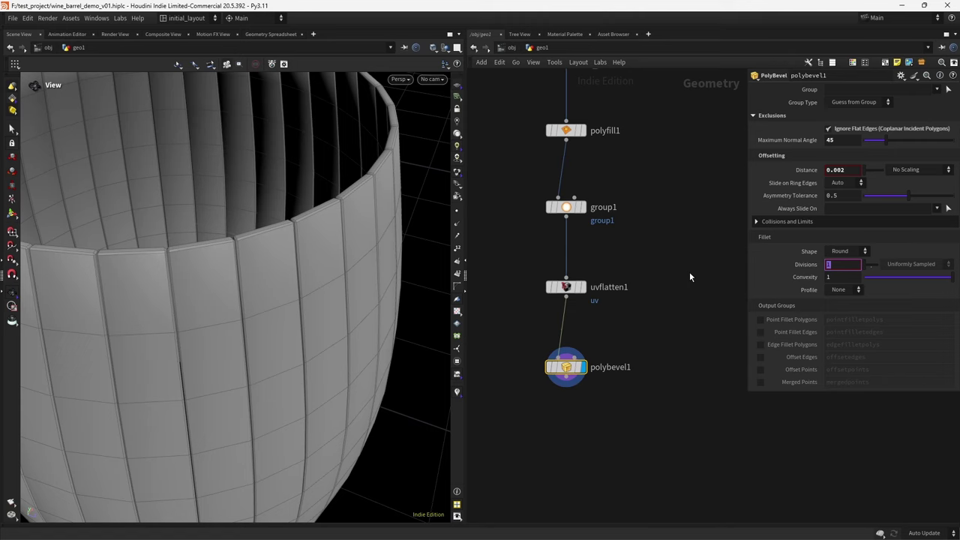
text(3)
key(Return)
scroll(275, 256, up, 2)
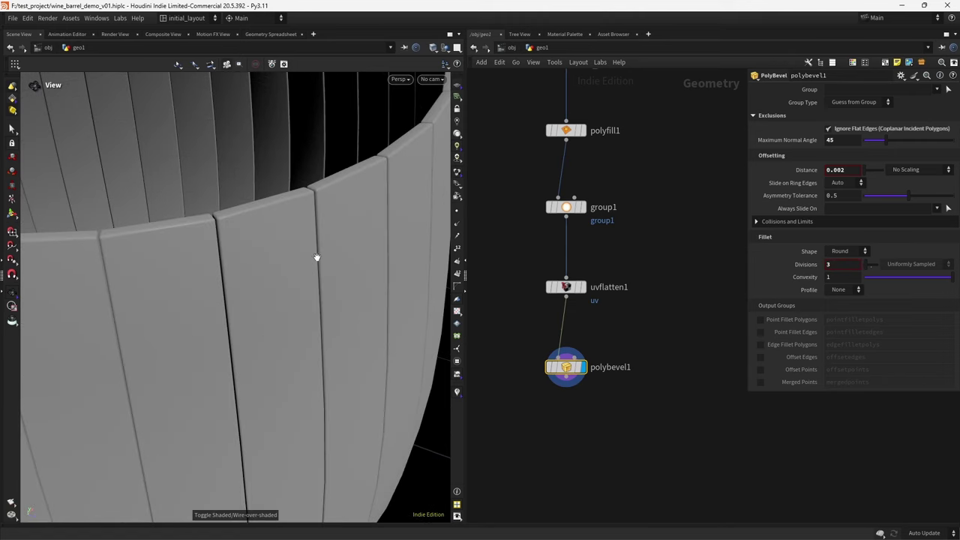
click(458, 315)
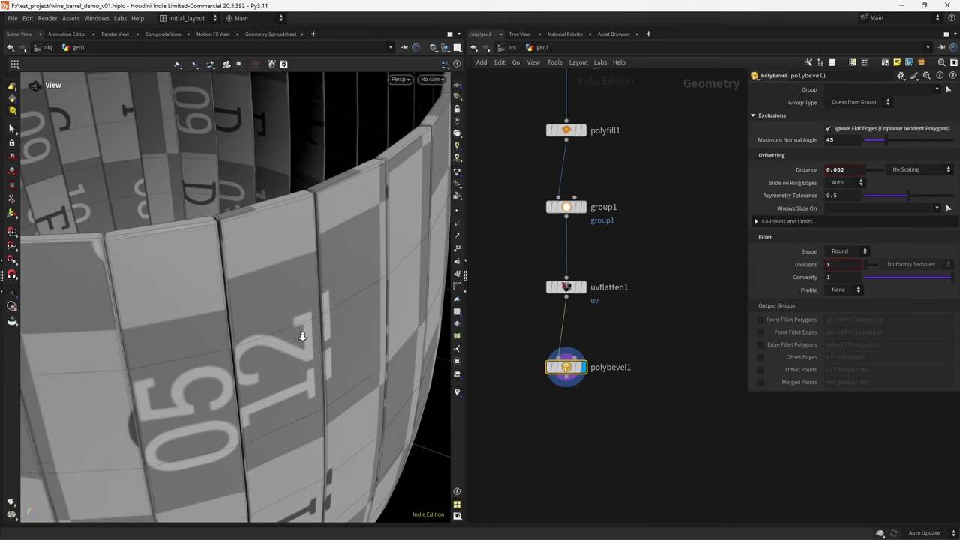
scroll(303, 334, down, 4)
click(458, 315)
scroll(333, 352, down, 3)
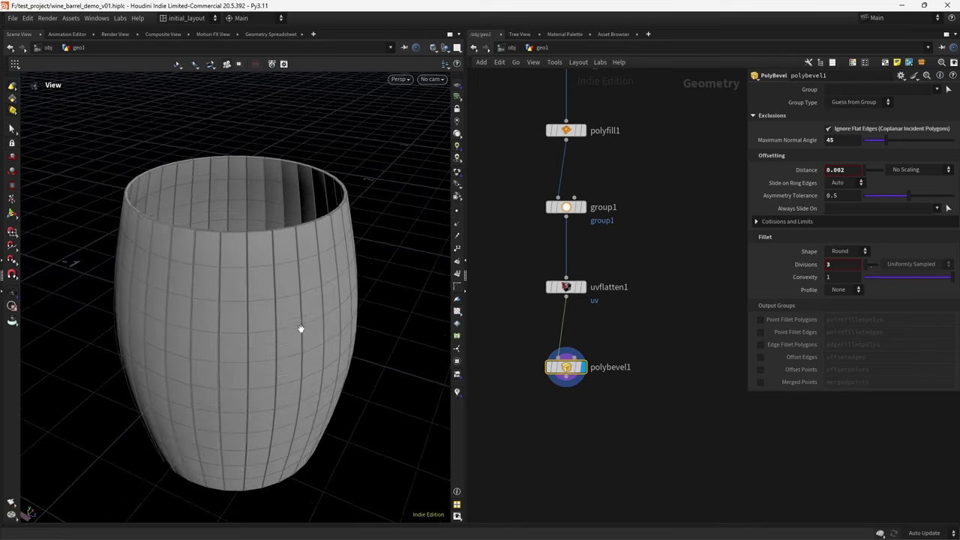
- Append a Subdivide node after the PolyBevel with its default settings and display its result
drag(288, 361, 287, 318)
scroll(315, 354, up, 3)
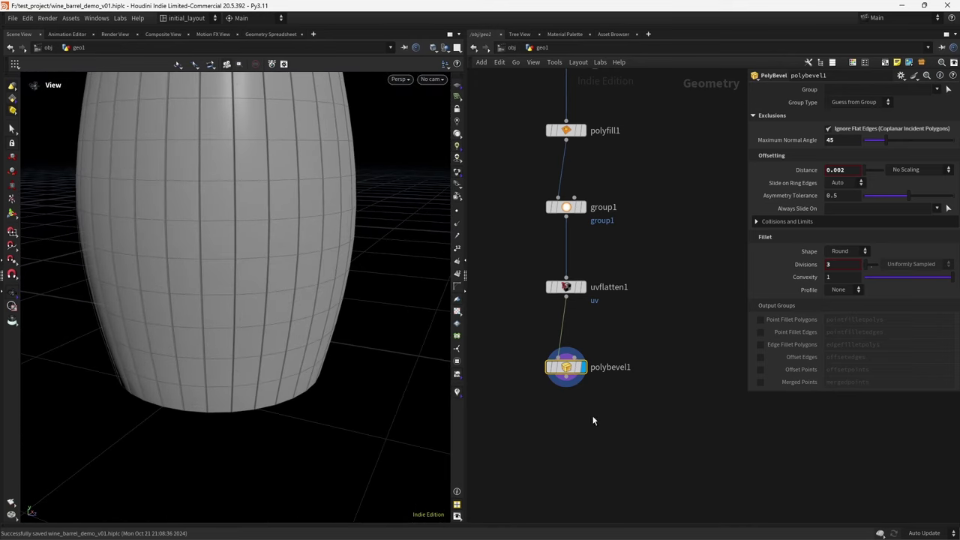
middle_drag(574, 436, 553, 390)
key(Tab)
text(subdivide)
key(Return)
click(552, 384)
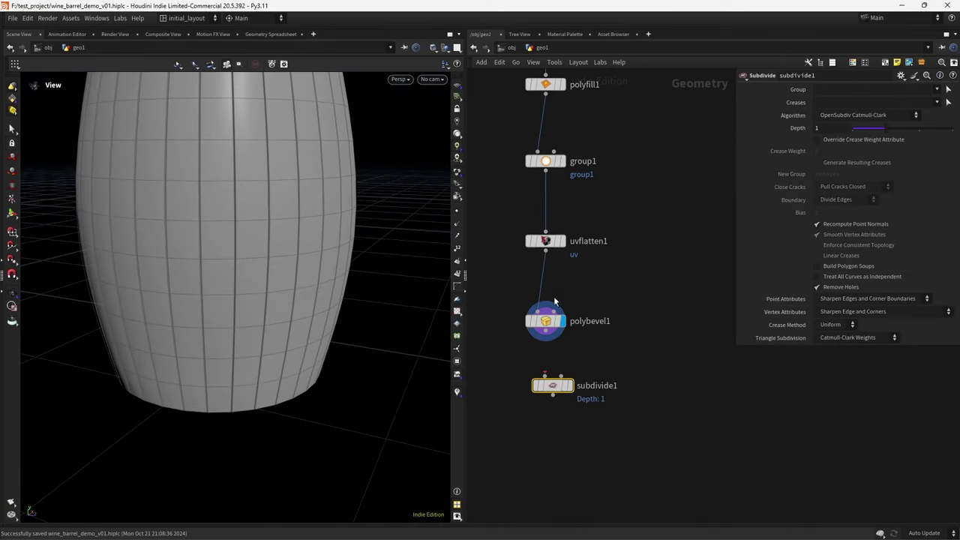
drag(543, 346, 545, 376)
click(570, 385)
drag(235, 235, 268, 273)
- Append a Labs Soften Normals node after the Subdivide, display its result and turn off the wireframe shading to check the staves
key(Tab)
text(sof)
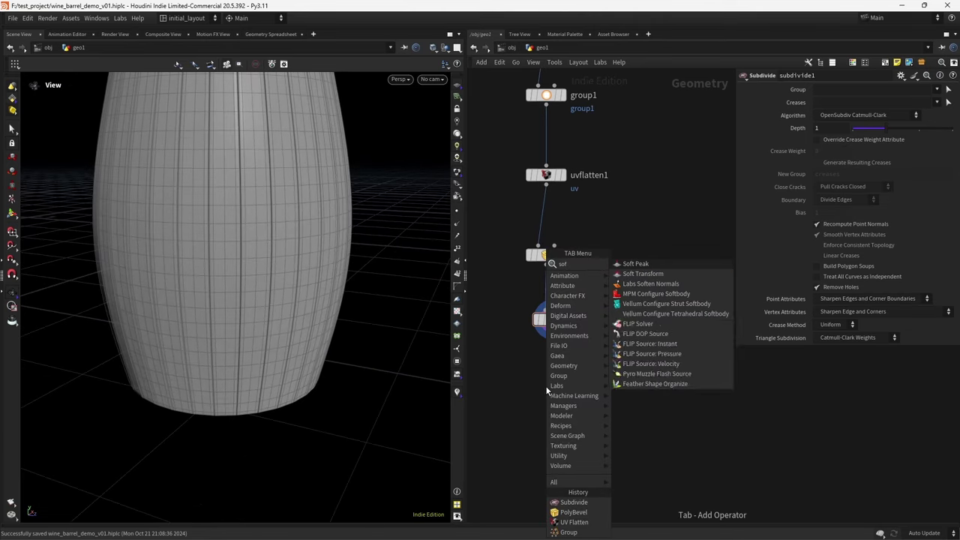
text(ten)
key(Return)
click(545, 386)
drag(302, 300, 302, 347)
key(shift+w)
scroll(262, 247, up, 4)
drag(303, 234, 279, 227)
drag(555, 336, 552, 382)
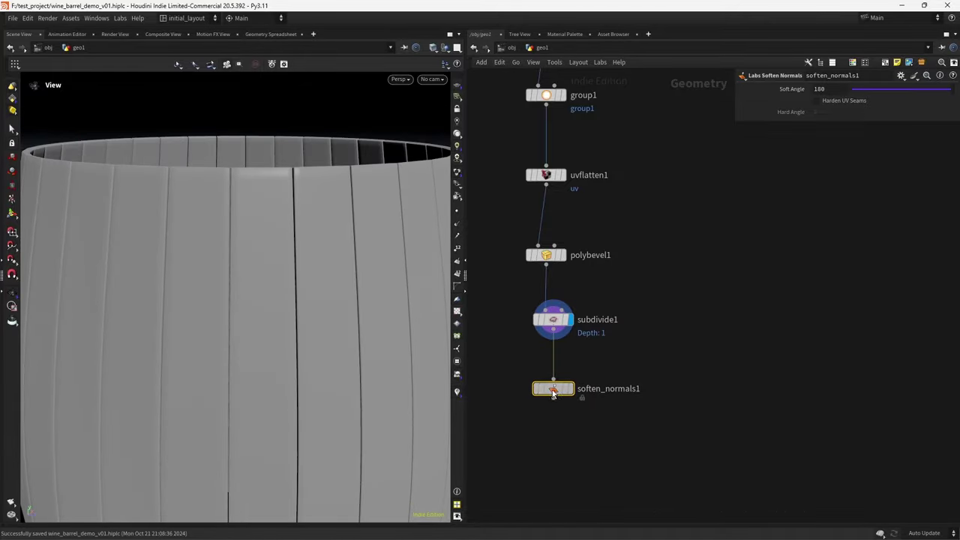
click(572, 388)
drag(325, 253, 291, 306)
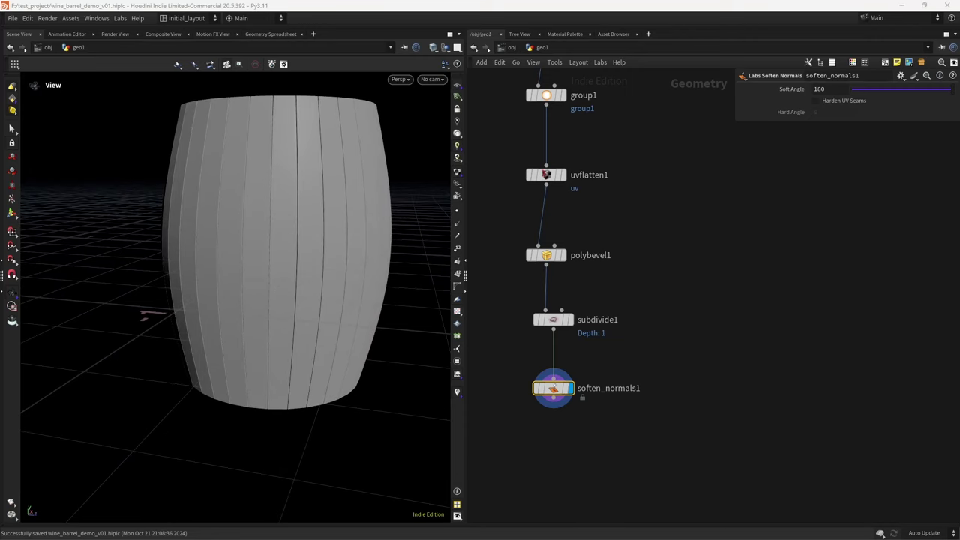
- Append an Attribute Wrangle after Soften Normals and display it, with the expression f@barrel = 1;
middle_drag(530, 334, 540, 262)
key(Tab)
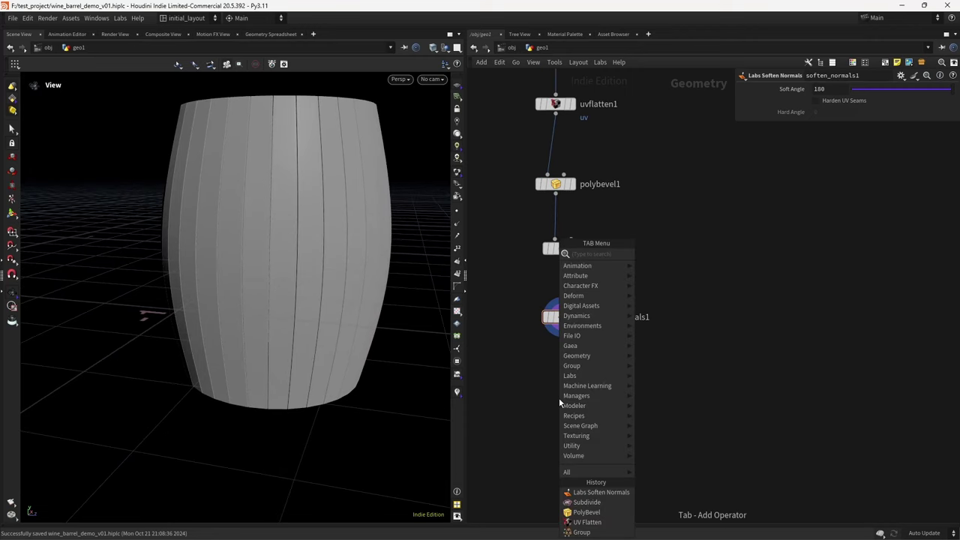
key(Escape)
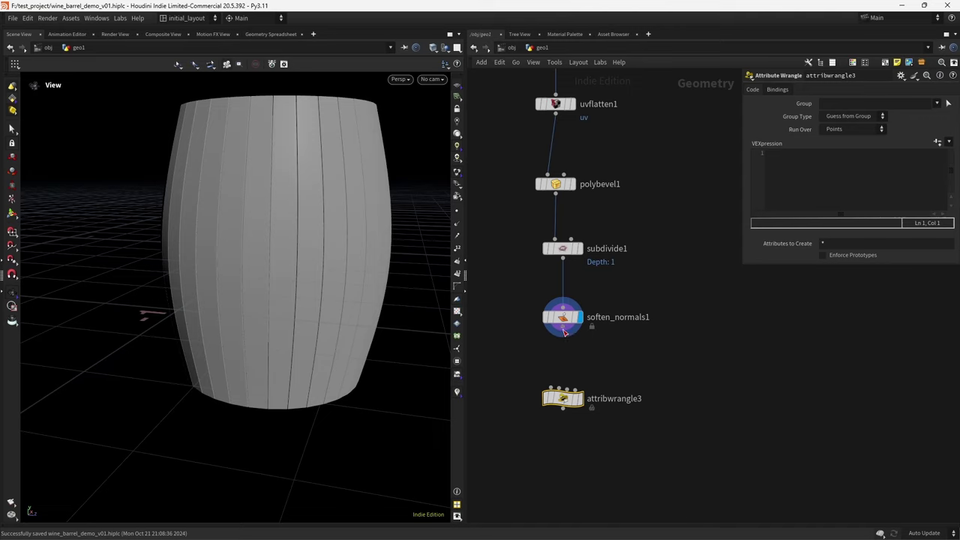
click(568, 405)
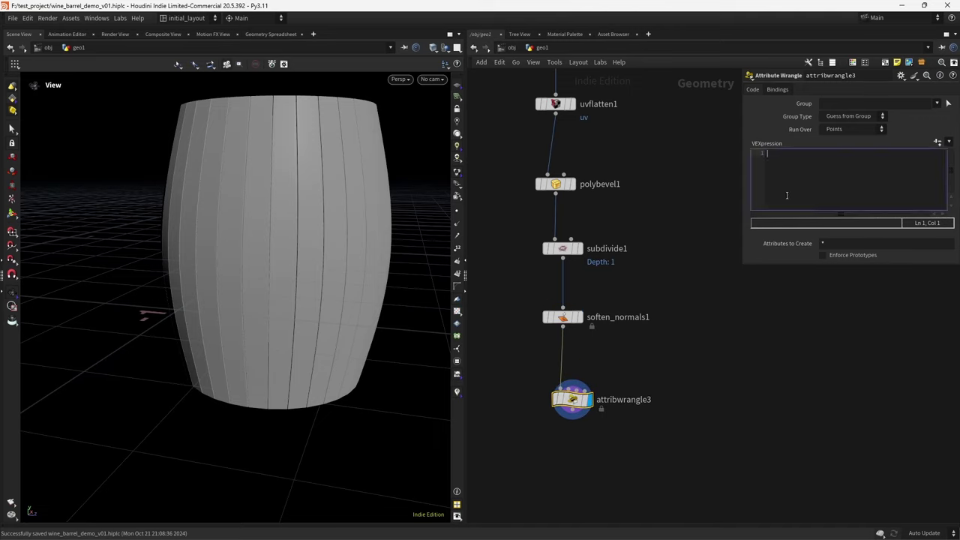
text(o)
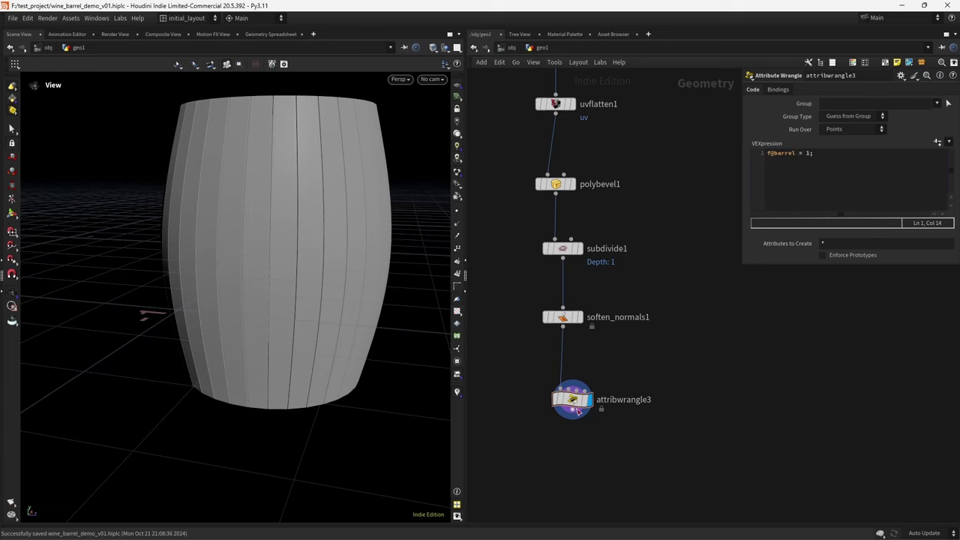
- Check the barrel wrangle's node information and look over the barrel from several angles
middle_click(570, 399)
click(324, 263)
click(324, 264)
click(531, 154)
scroll(335, 281, down, 2)
drag(335, 282, 204, 251)
drag(282, 396, 240, 284)
drag(326, 324, 271, 312)
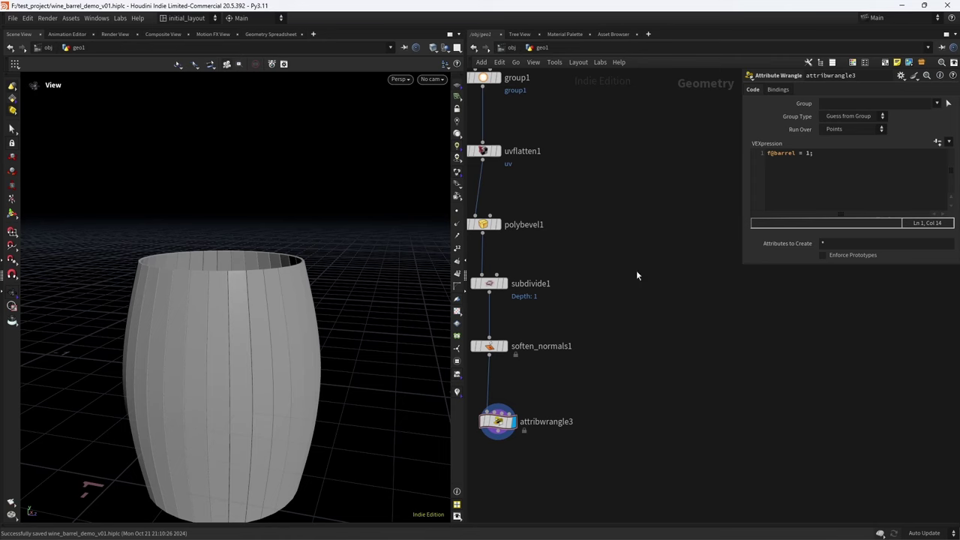
- Add a separate Circle node beside the barrel chain, display it and orient it to the ZX Plane
key(Tab)
key(Return)
key(Tab)
text(circle)
key(Return)
click(630, 276)
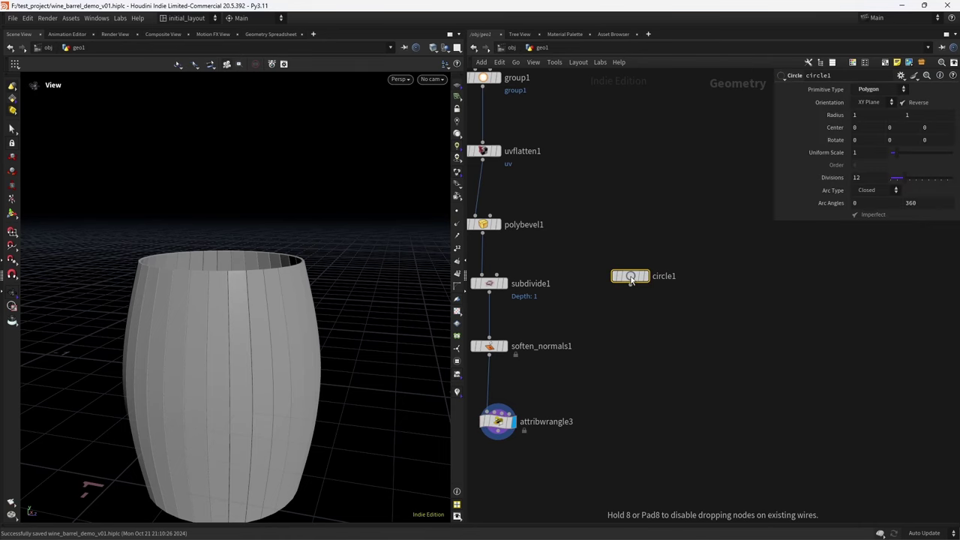
key(r)
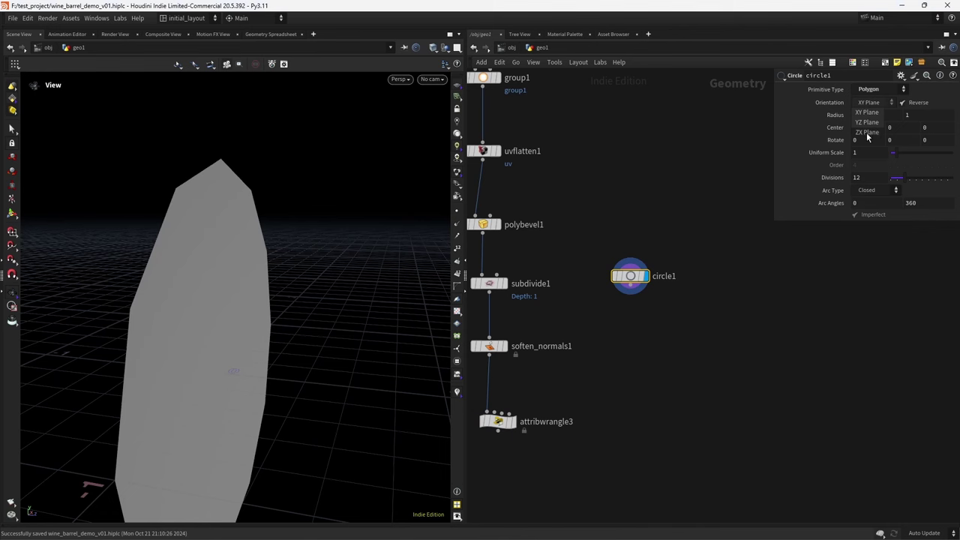
click(868, 132)
scroll(310, 360, down, 2)
scroll(298, 354, up, 3)
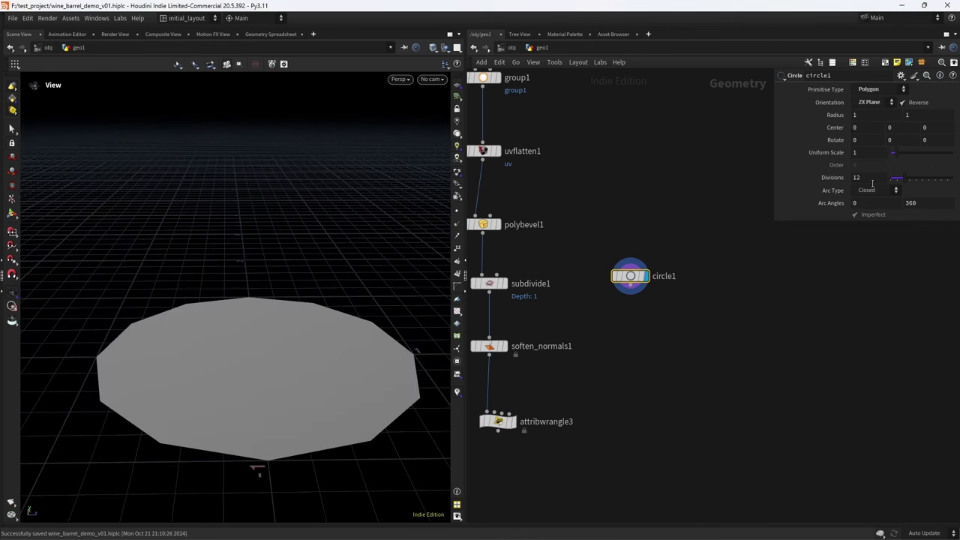
- Set the circle's Divisions to 32 and its Uniform Scale to .38
double_click(865, 178)
text(32)
key(Return)
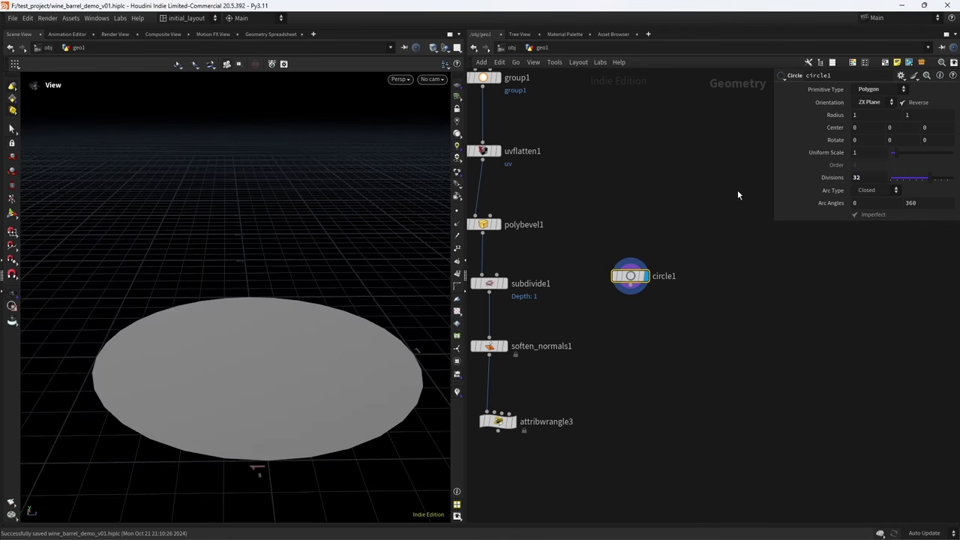
click(868, 152)
text(.38)
key(Return)
right_drag(292, 351, 323, 356)
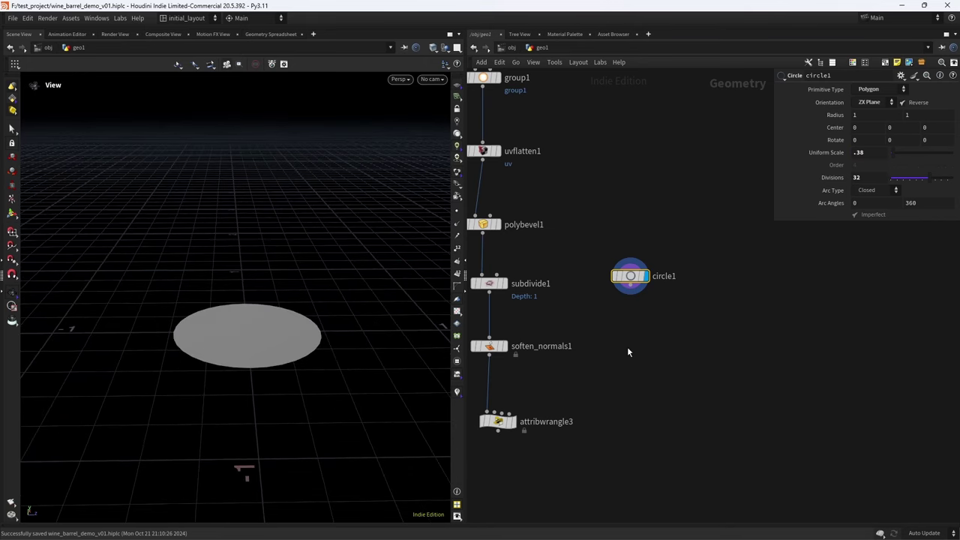
- Append a UV Texture node after the circle and display its result
scroll(617, 322, up, 4)
key(Tab)
text(uvt)
key(Return)
click(616, 328)
click(652, 293)
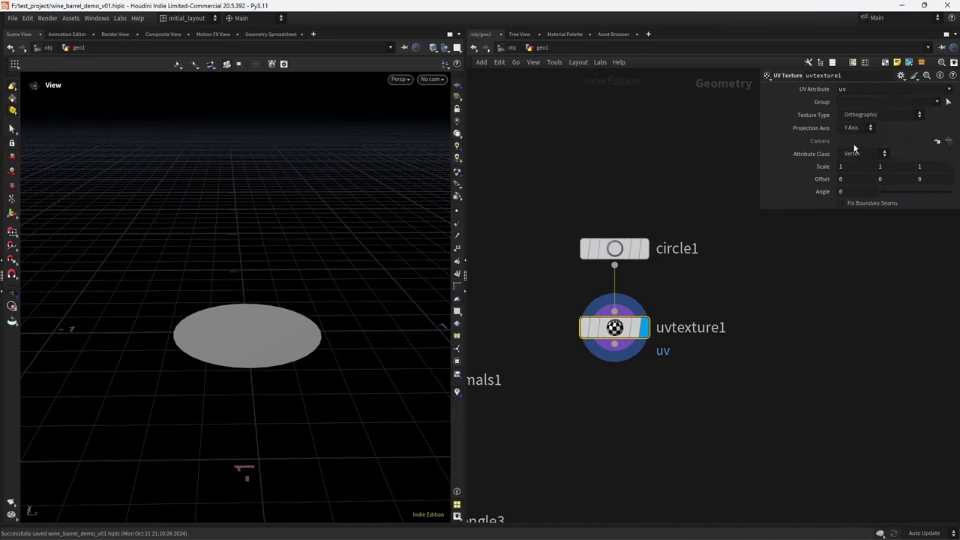
- Show the UV grid texture on the disc and flip the mapping by setting the UV Texture's second Scale value to -1
click(457, 312)
alt+drag(281, 354, 354, 328)
key(h)
scroll(353, 322, up, 5)
scroll(337, 326, down, 5)
scroll(348, 343, down, 3)
key(h)
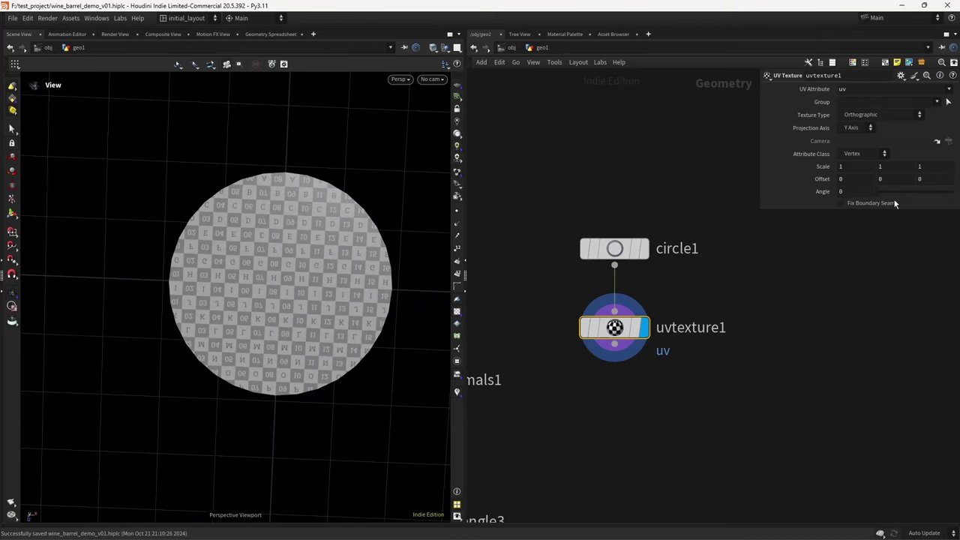
text(-1)
key(Return)
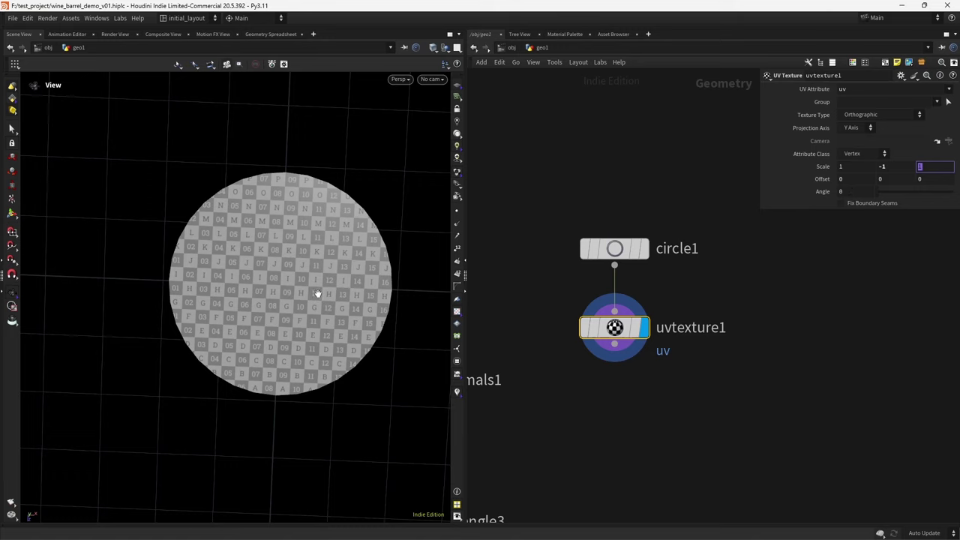
- Check the disc in the UV viewport, set the UV Texture's second Offset value to 1, and save the scene
alt+drag(317, 291, 320, 342)
key(space+5)
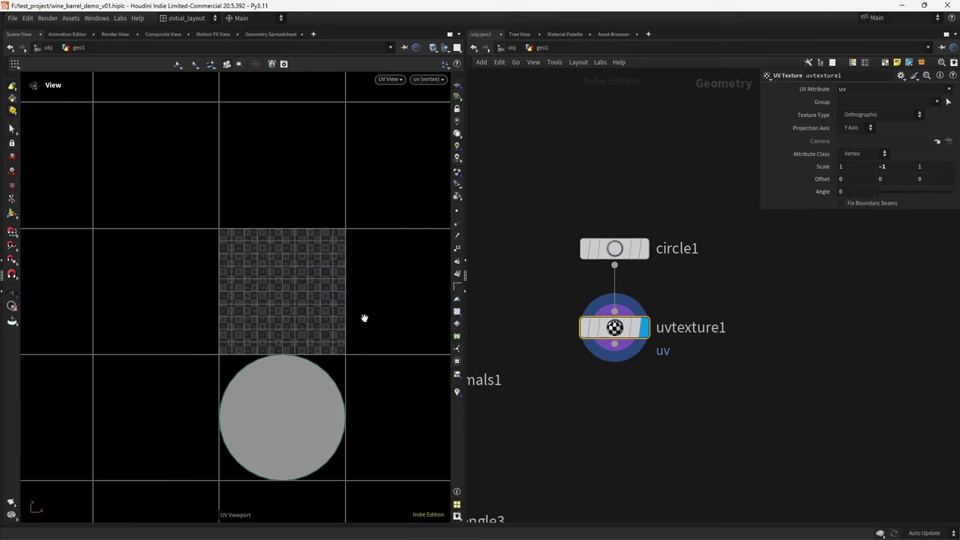
text(1)
key(Return)
scroll(284, 310, up, 2)
key(space+1)
alt+drag(303, 319, 283, 285)
key(ctrl+s)
- Append a Copy and Transform node with a Total Number of 2 after the UV Texture and display it
scroll(609, 391, up, 2)
text(cop)
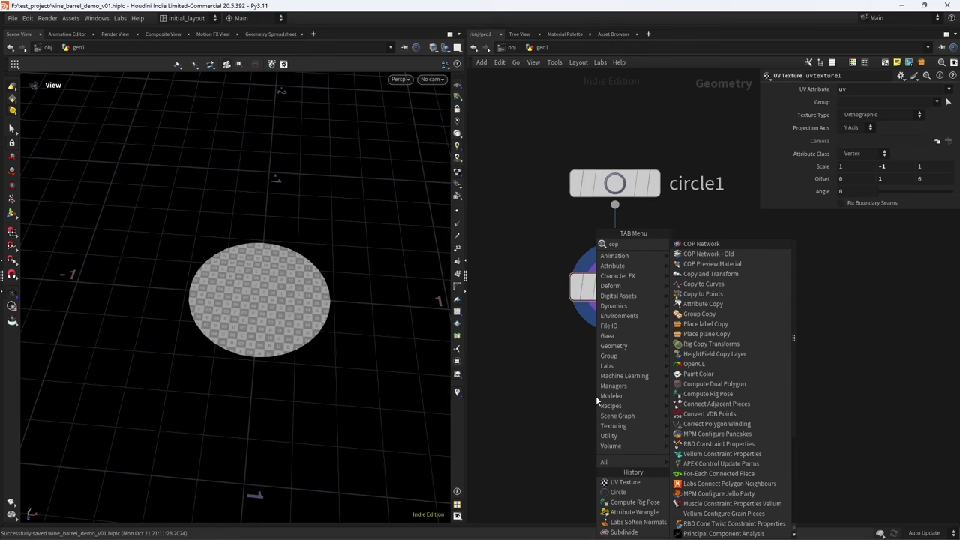
key(Down)
key(Down)
key(Down)
key(Return)
click(607, 402)
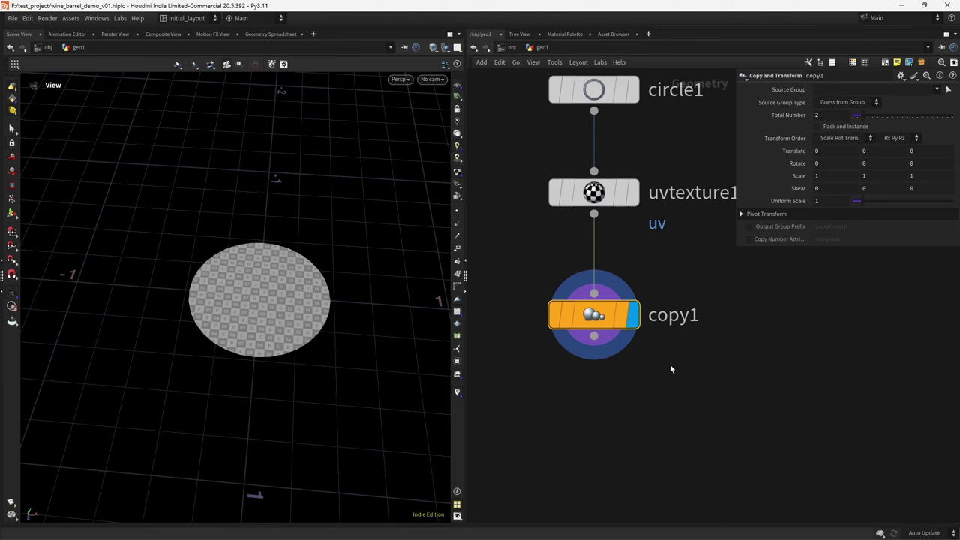
- Append a Reverse node after the copies, hide the UV grid texture, and limit the Reverse to Source Group 0
key(Tab)
text(rev)
key(Return)
click(622, 392)
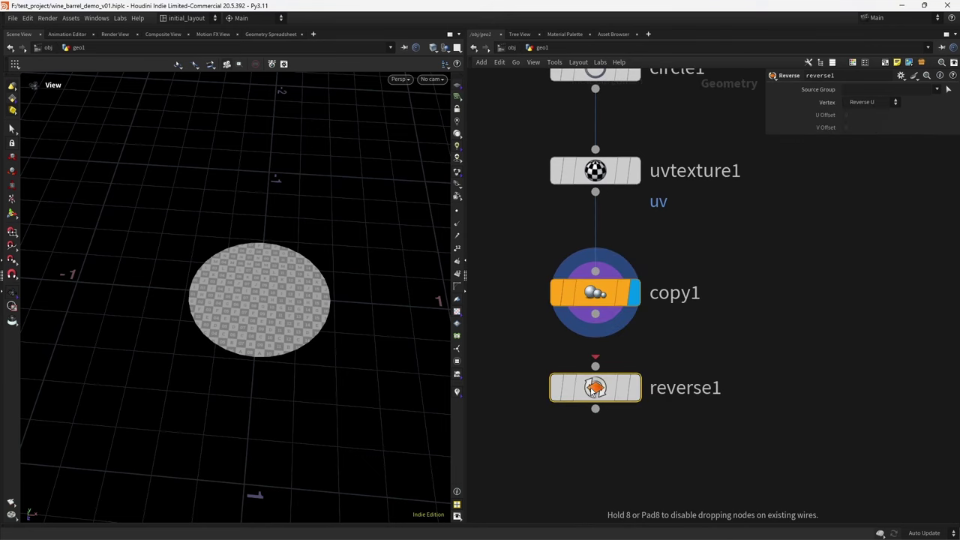
click(628, 388)
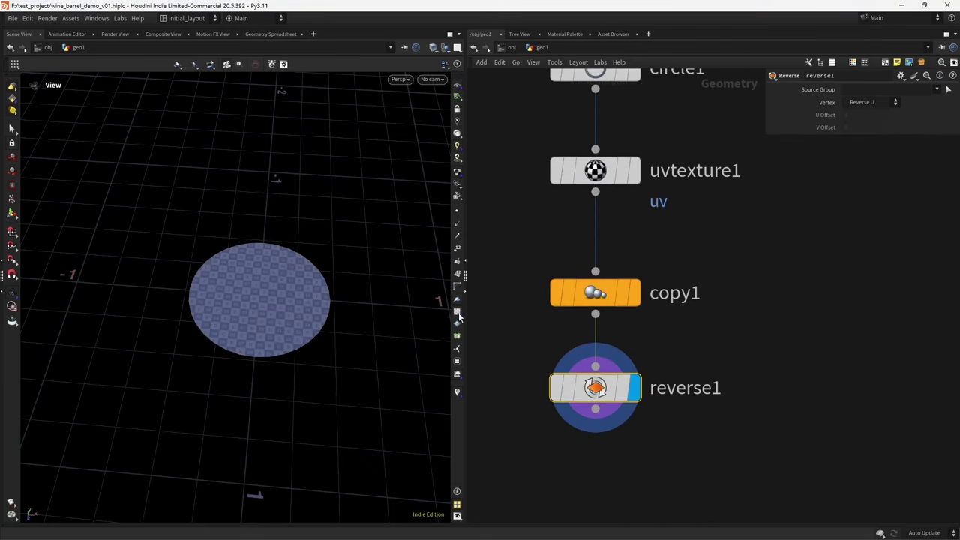
click(858, 90)
text(0)
key(Return)
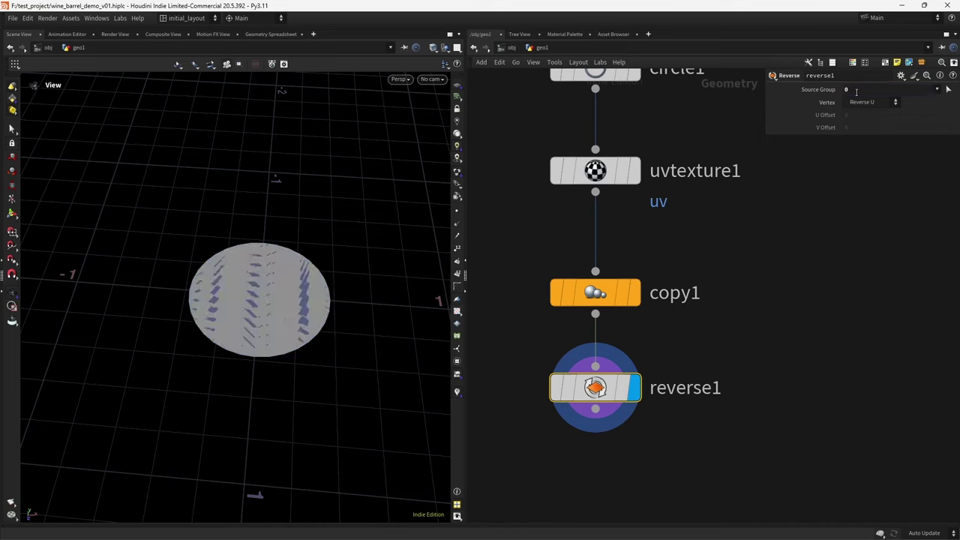
- Append an Attribute Wrangle after the Reverse node and display its result
scroll(600, 345, down, 3)
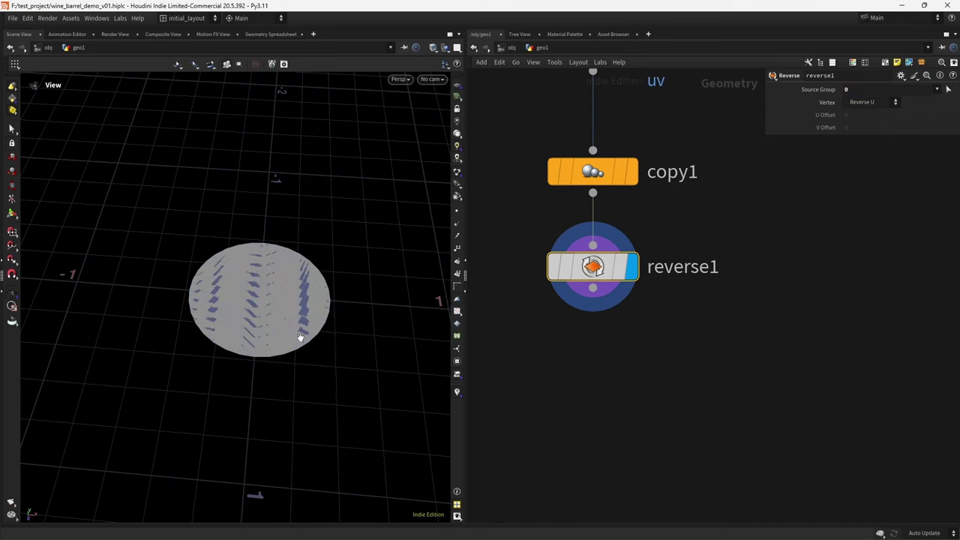
scroll(587, 398, down, 1)
key(Tab)
text(attribw)
key(Return)
click(586, 388)
drag(328, 328, 295, 432)
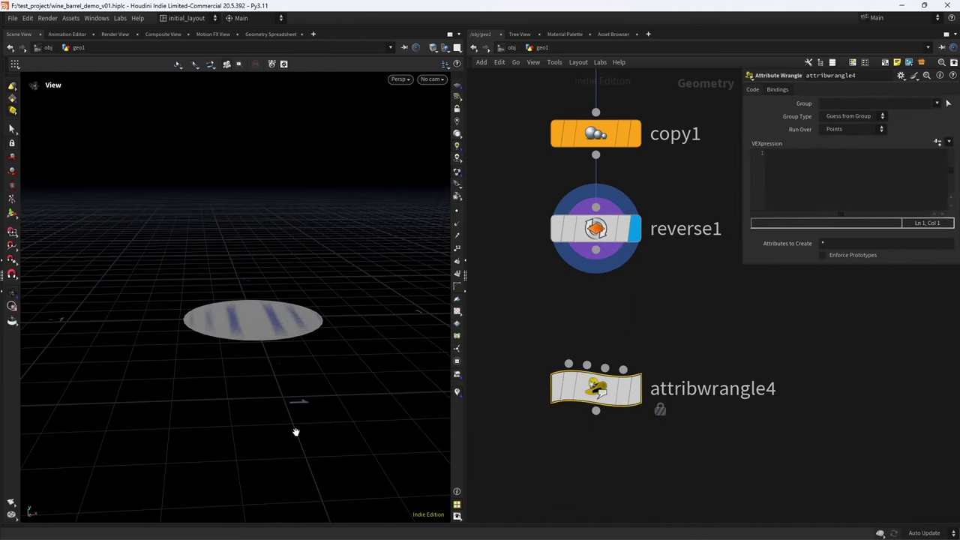
drag(587, 270, 569, 364)
click(638, 388)
- Enter the expression v@P += v@N * chf("dist"); in the wrangle and create its Dist parameter
click(798, 167)
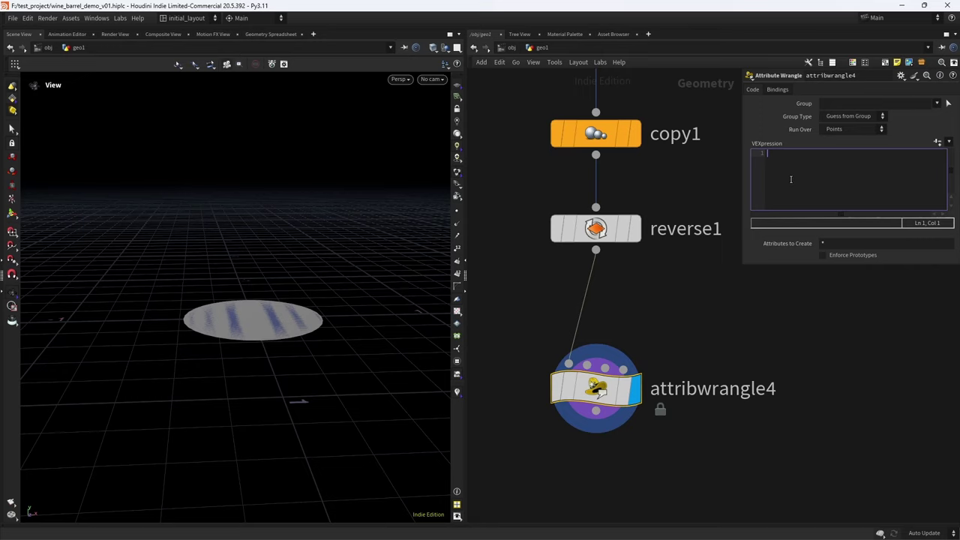
text(v@)
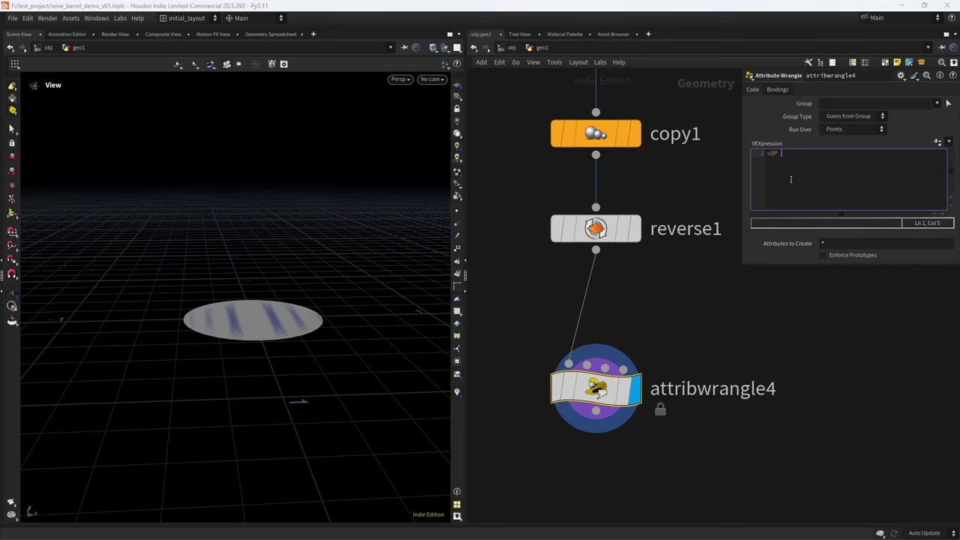
text(P += v@N * chf("dist");)
click(938, 142)
- Move the two discs apart by setting the wrangle's Dist to 0.53, and save the scene
drag(861, 142, 877, 155)
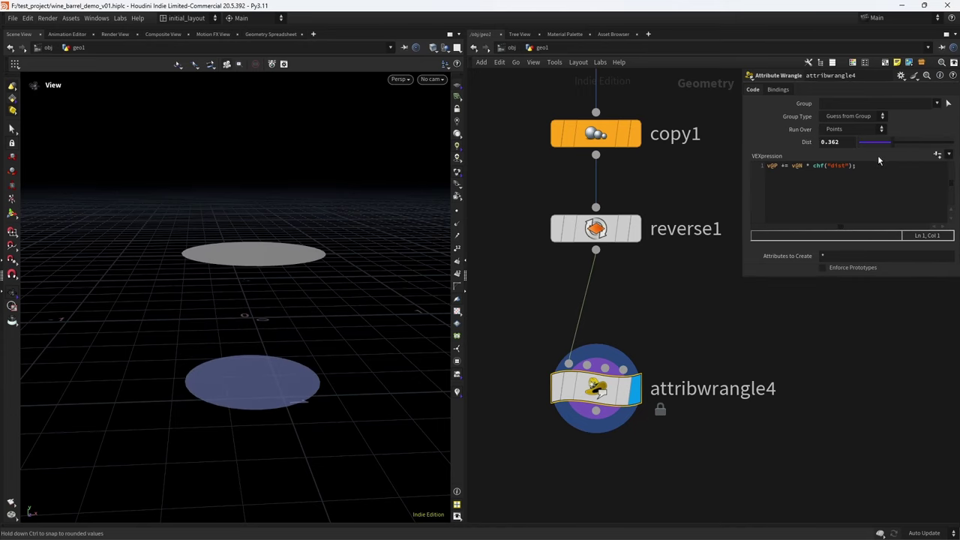
double_click(834, 142)
text(53)
key(Return)
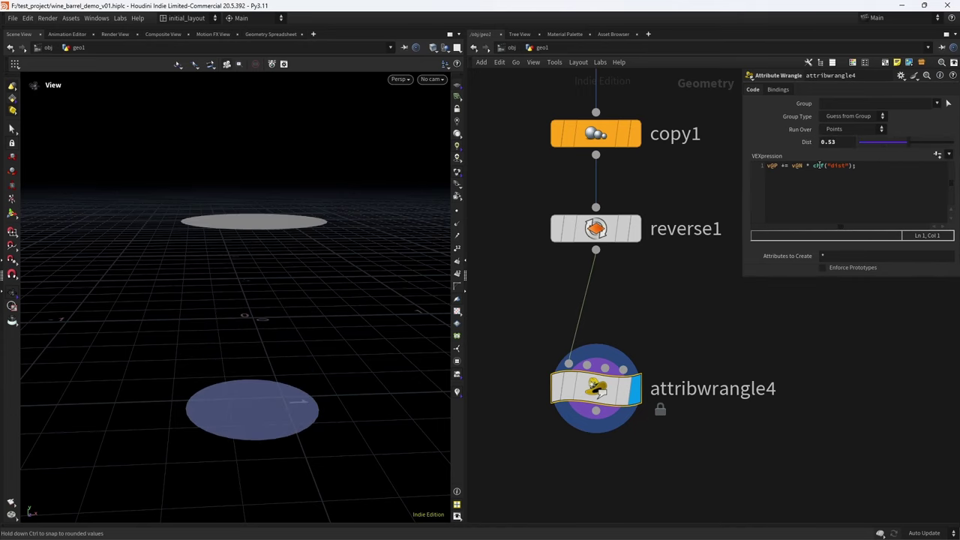
key(ctrl+s)
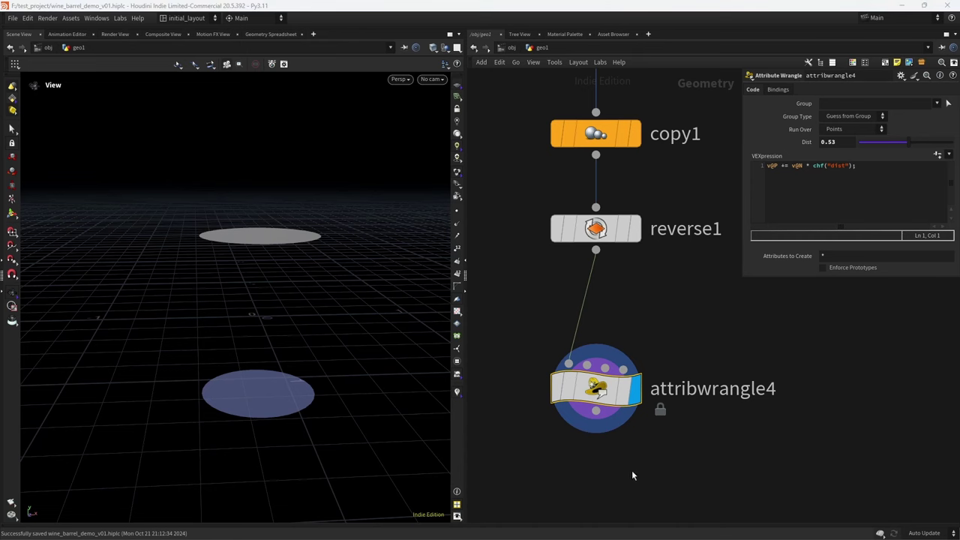
- Append another Attribute Wrangle to the disc chain and display it, with the expression f@barrel_tops = 1;
middle_drag(632, 470, 619, 406)
key(Tab)
text(attribw)
key(Return)
click(599, 447)
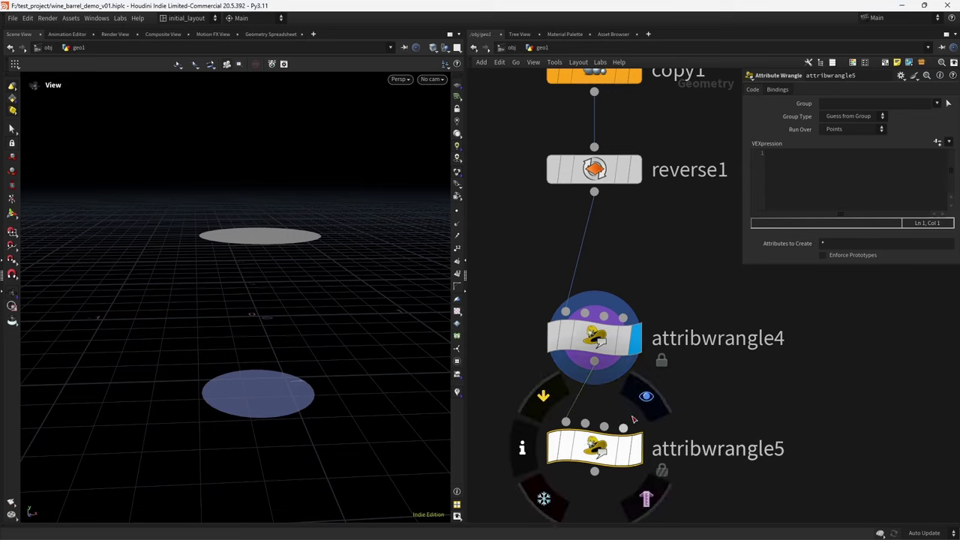
click(645, 396)
click(795, 175)
text(f@)
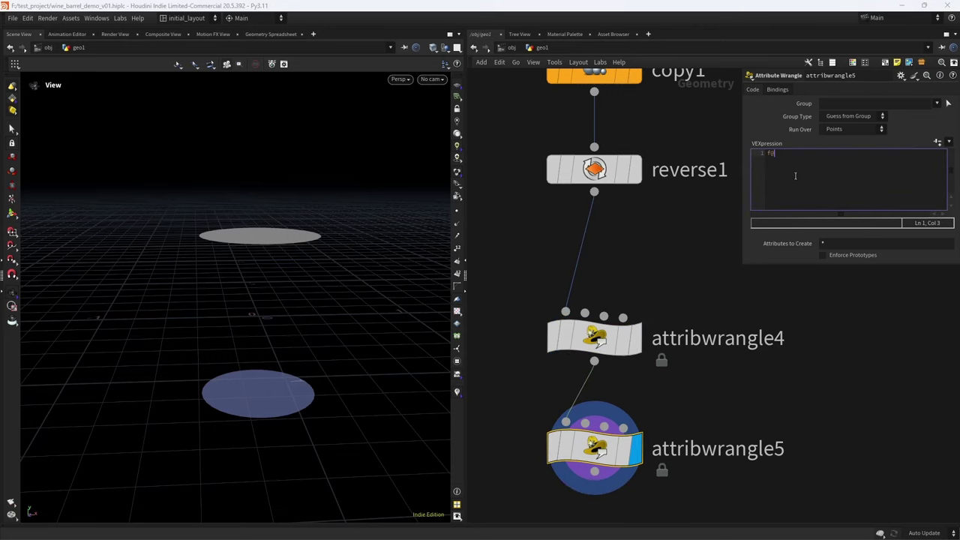
text(barrel_tops = 1;)
- Add a Merge node combining the barrel wrangle and the barrel-tops wrangle, and display the merged result
scroll(695, 267, down, 5)
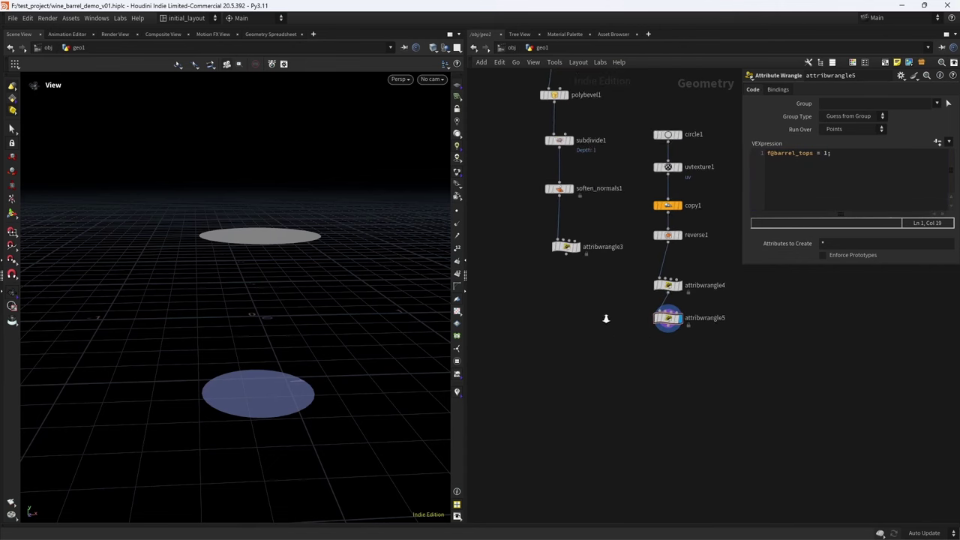
key(Tab)
text(merge)
key(Return)
click(574, 378)
drag(563, 250, 574, 373)
drag(673, 327, 574, 373)
click(586, 377)
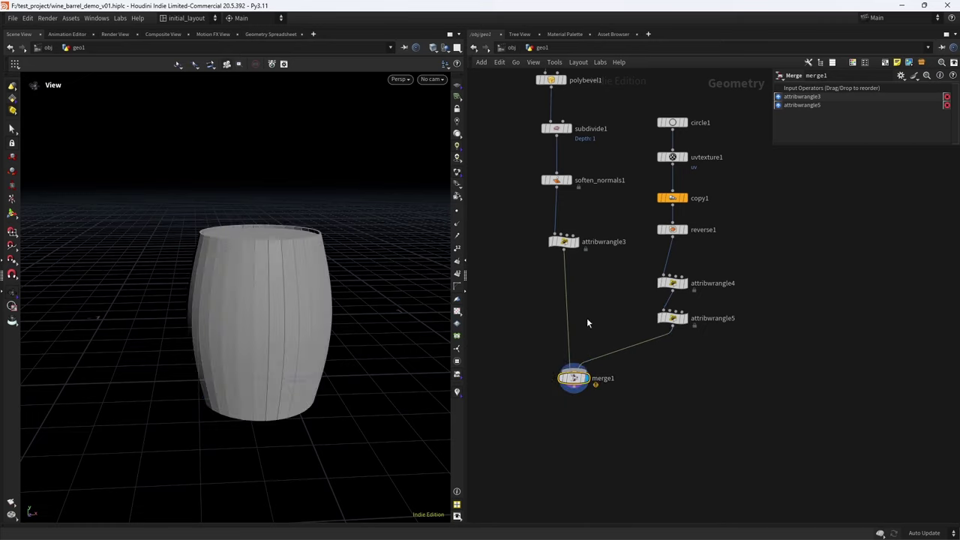
scroll(324, 267, up, 2)
drag(325, 267, 309, 285)
click(672, 283)
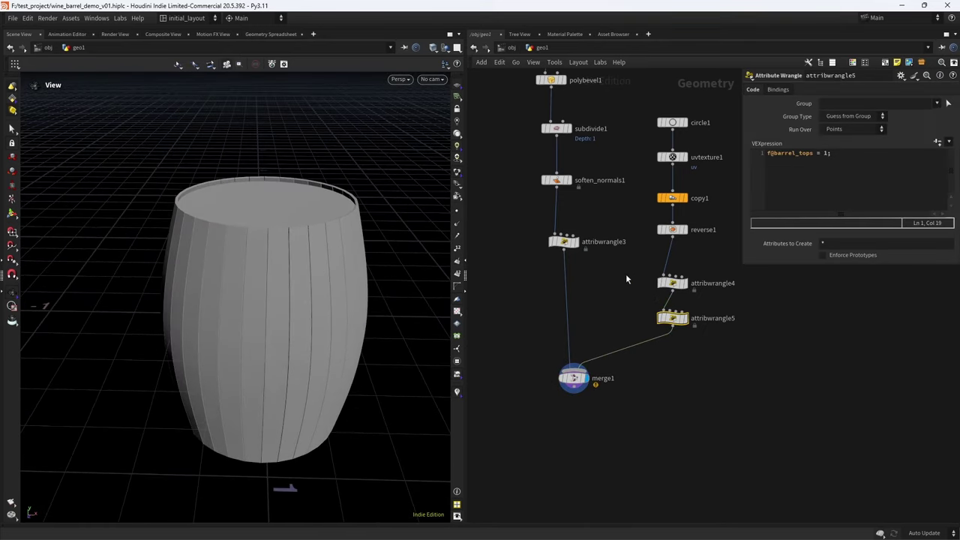
mouse_move(908, 141)
mouse_down()
mouse_move(926, 141)
mouse_move(906, 141)
mouse_up()
key(ctrl+z)
- Auto-arrange the nodes of the barrel chain and of the disc chain into tidy vertical columns above the Merge node
scroll(355, 299, down, 2)
scroll(574, 465, down, 5)
drag(528, 149, 579, 409)
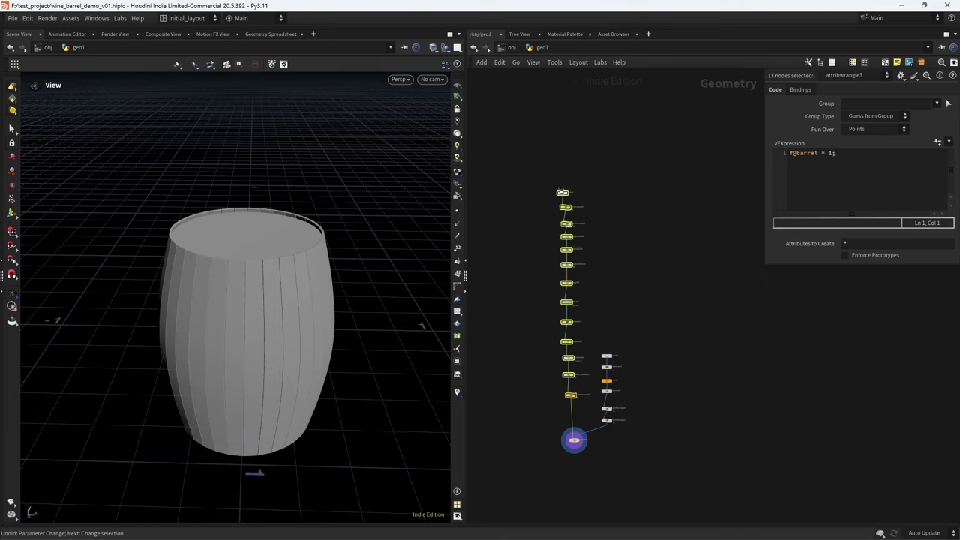
key(l)
drag(561, 255, 572, 344)
drag(611, 417, 609, 424)
key(l)
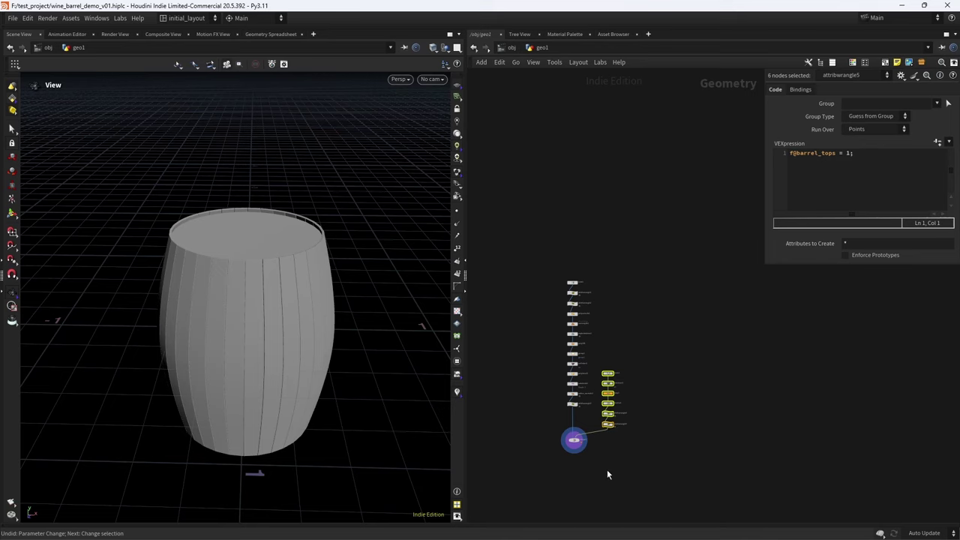
- Add a Null node below the Merge node, wire the merged geometry into it, and rename it barrel
scroll(559, 345, up, 4)
click(546, 293)
key(Tab)
text(nu)
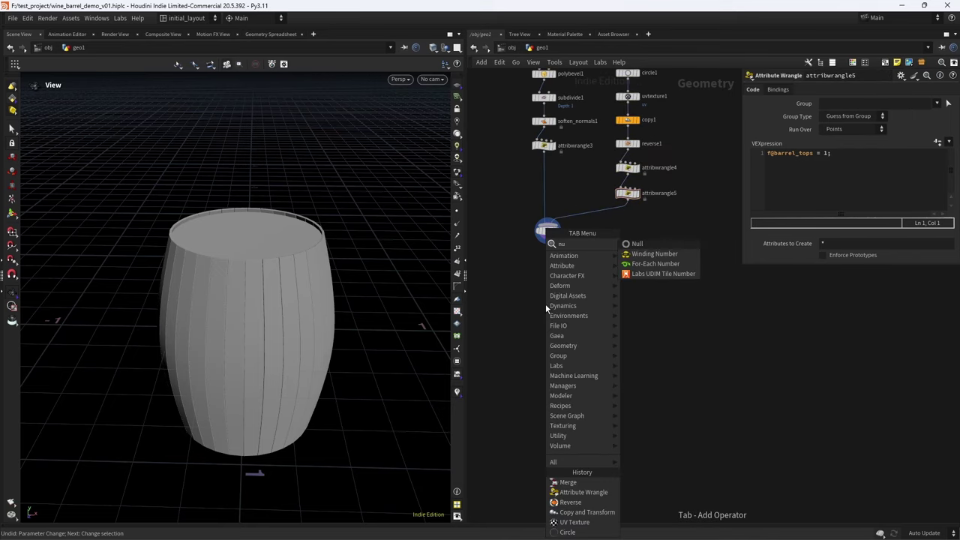
key(Return)
click(546, 304)
drag(551, 242, 550, 297)
double_click(571, 303)
text(barrel)
key(Return)
- Align and display the barrel null, and turn on the UV checker texture in the viewport to check the mapping
drag(553, 303, 548, 309)
click(559, 309)
click(456, 310)
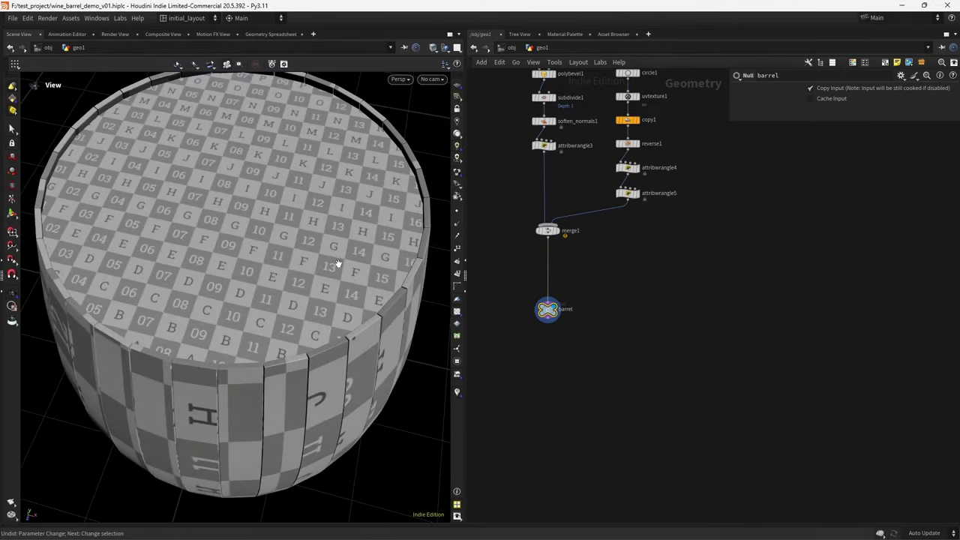
scroll(304, 298, down, 5)
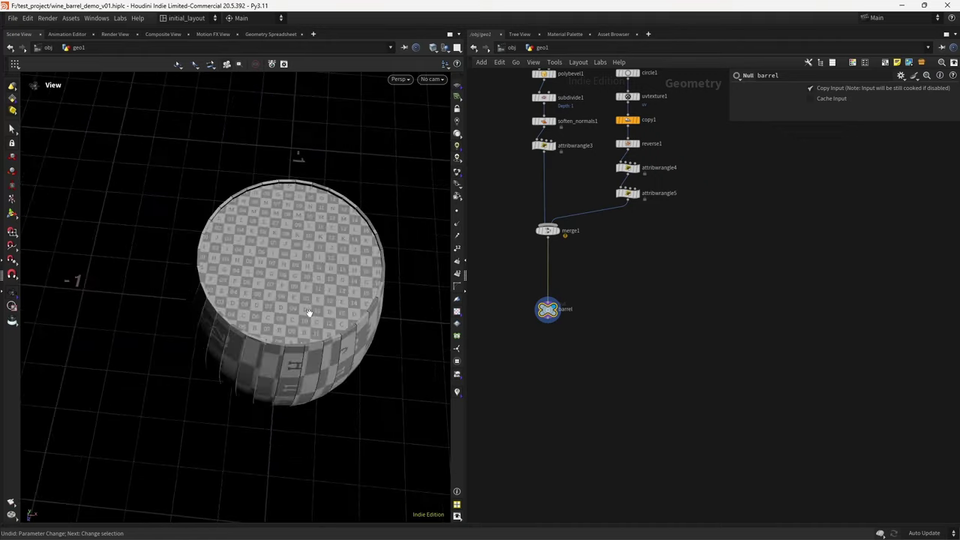
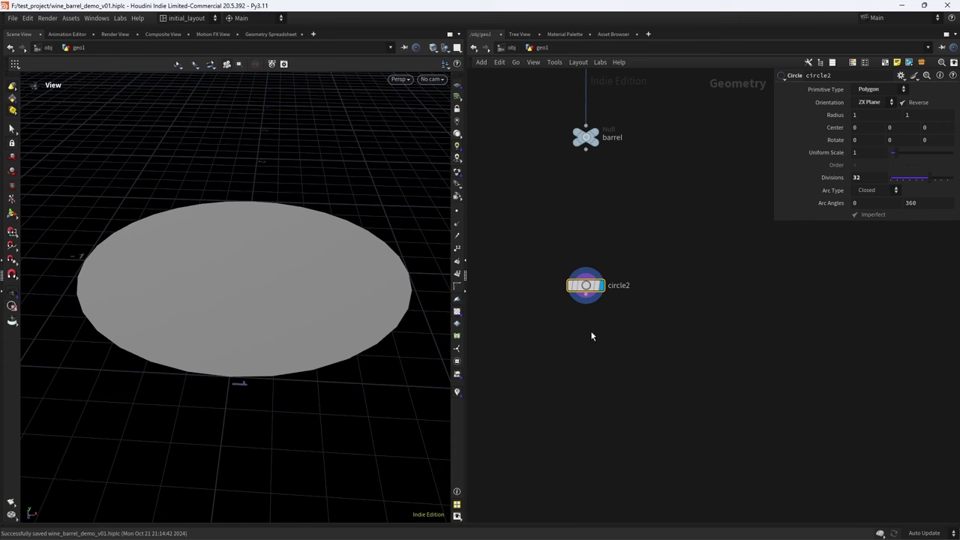
- Append a Group by Range node to the new circle, display it, and set its Group Type to Points
click(591, 336)
key(Tab)
click(582, 345)
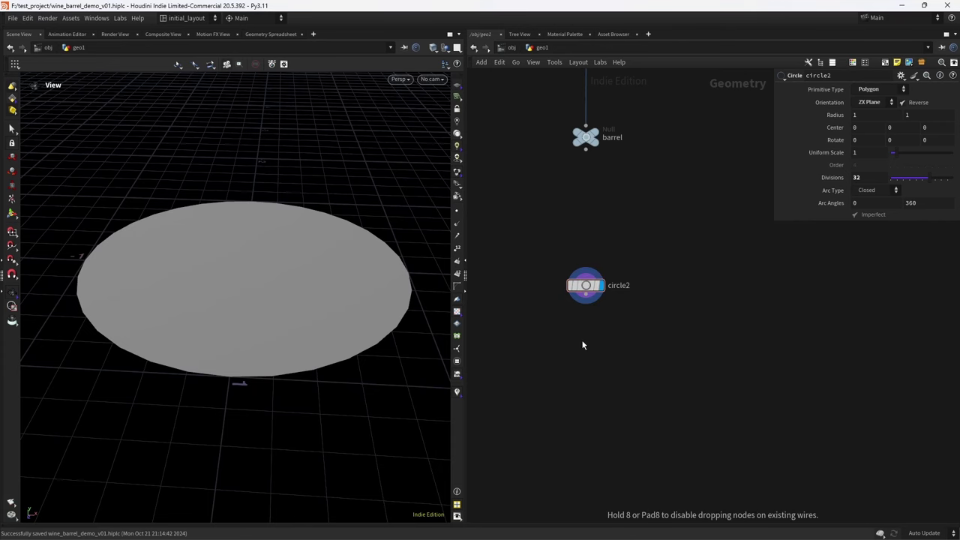
click(582, 345)
drag(584, 297, 582, 341)
click(851, 130)
click(846, 139)
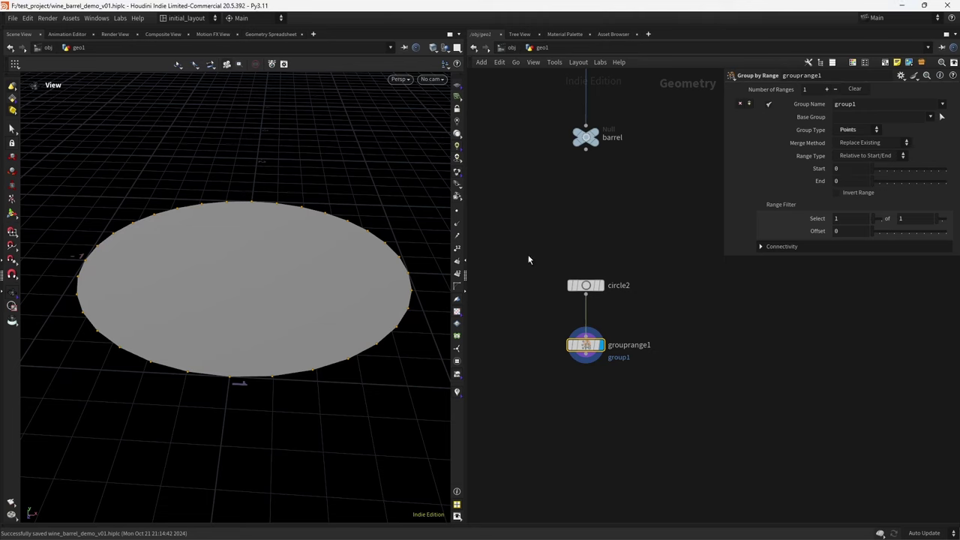
- Link the total of the Group by Range's Select filter to the circle's Divisions with the relative reference ch("../circle2/divs")
click(584, 285)
right_click(868, 178)
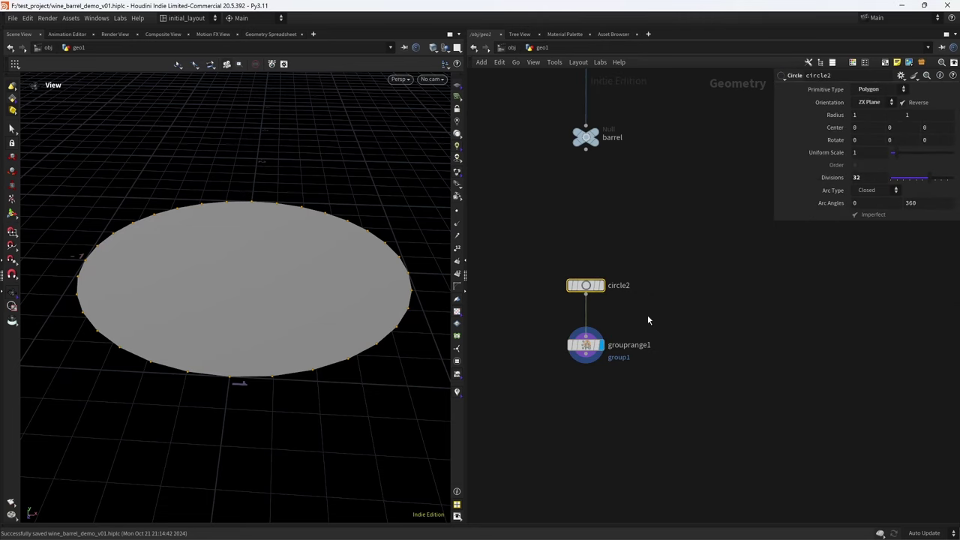
right_click(863, 178)
click(841, 253)
click(585, 345)
right_click(909, 219)
click(854, 322)
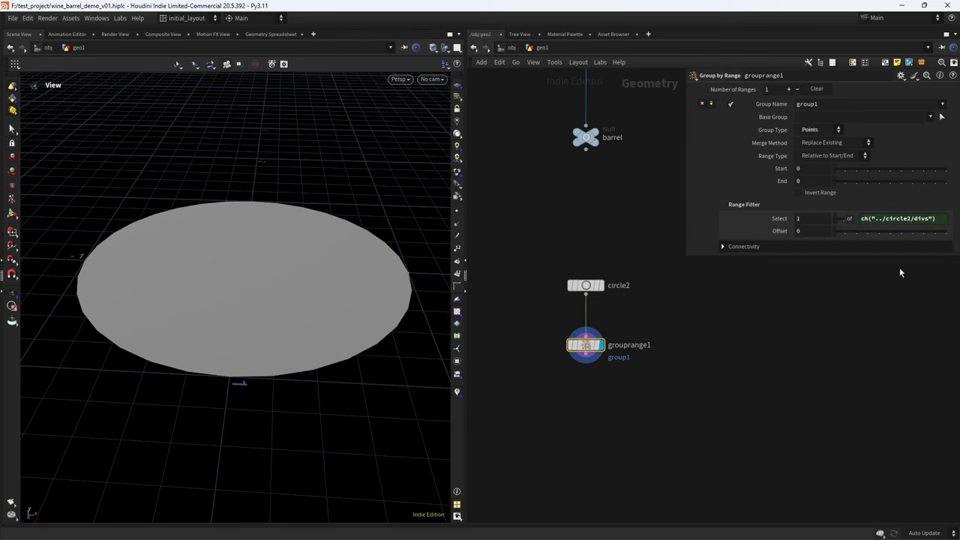
- Divide the range filter's Divisions reference by 4 and examine the grouped points around the circle
click(946, 218)
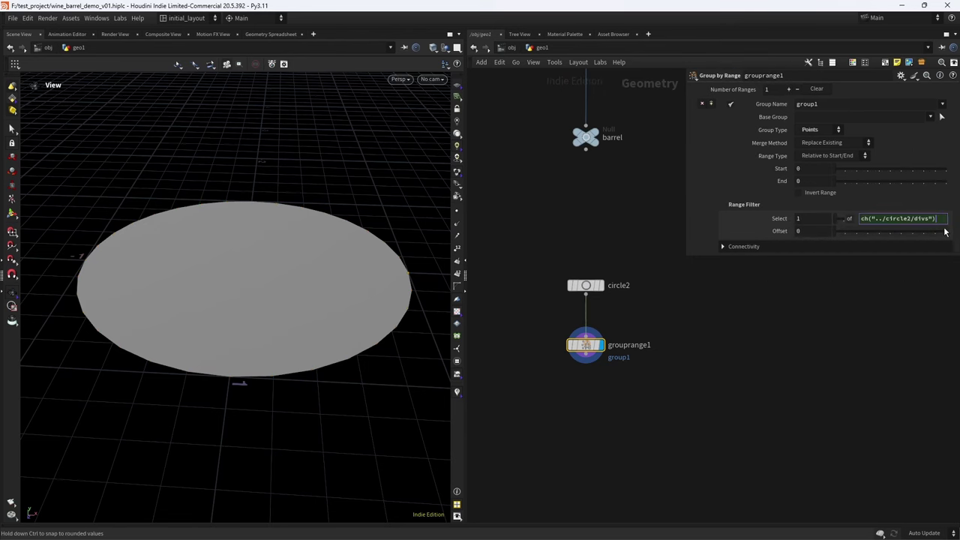
text(/4)
key(Return)
scroll(330, 238, down, 3)
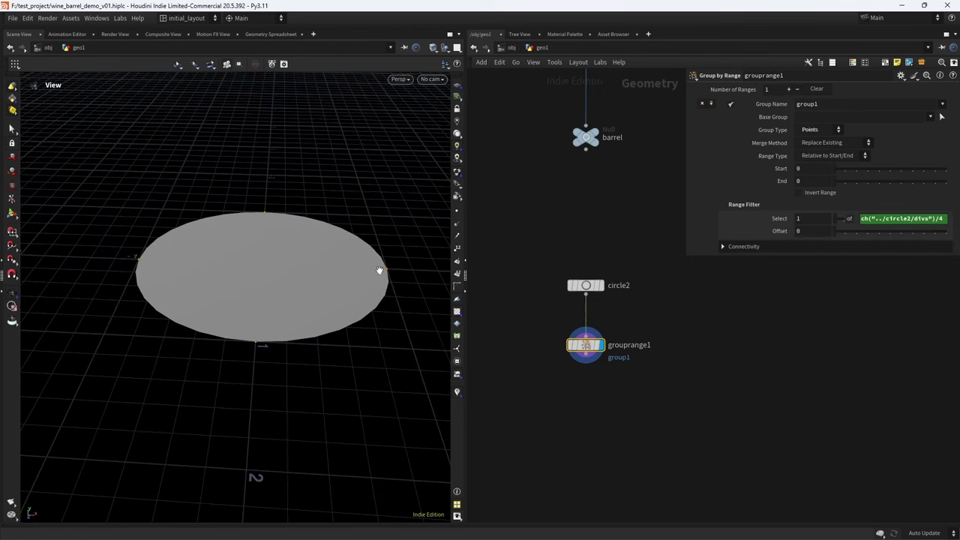
drag(354, 173, 222, 250)
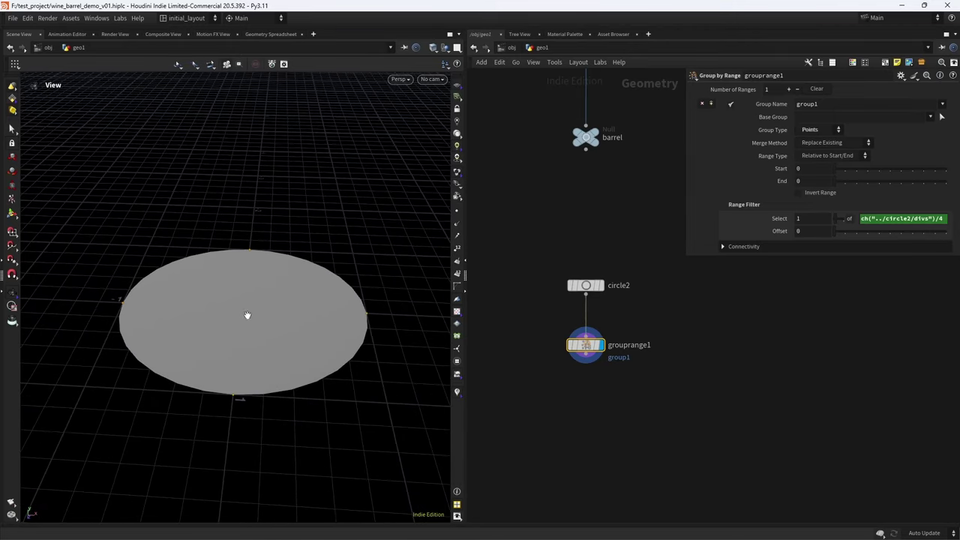
right_drag(248, 315, 309, 308)
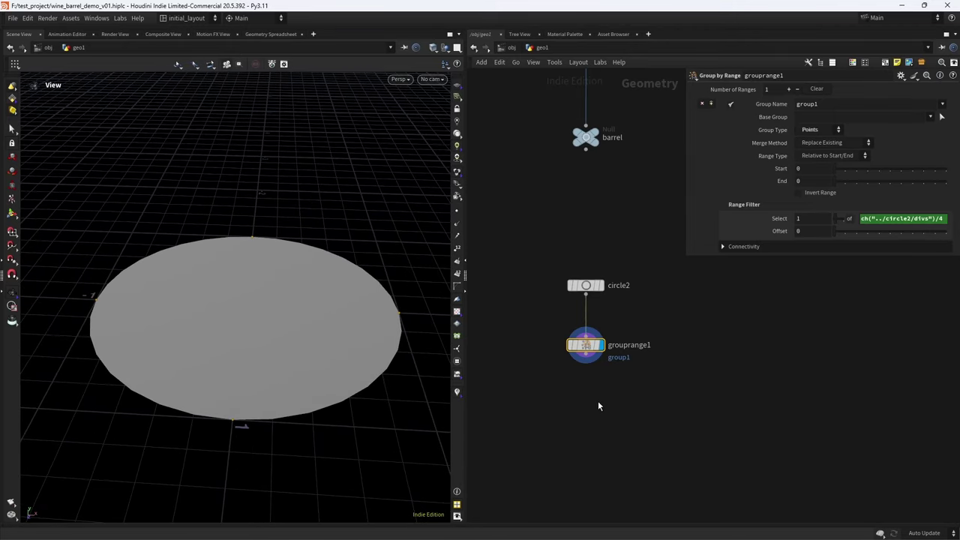
- Add an Attribute Wrangle node below the Group by Range node
scroll(598, 397, up, 1)
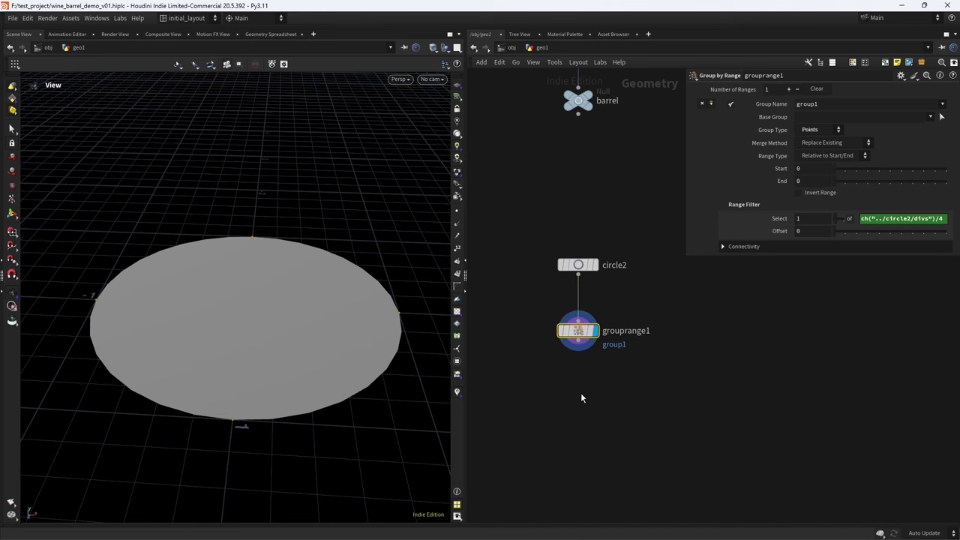
key(Tab)
text(attribw)
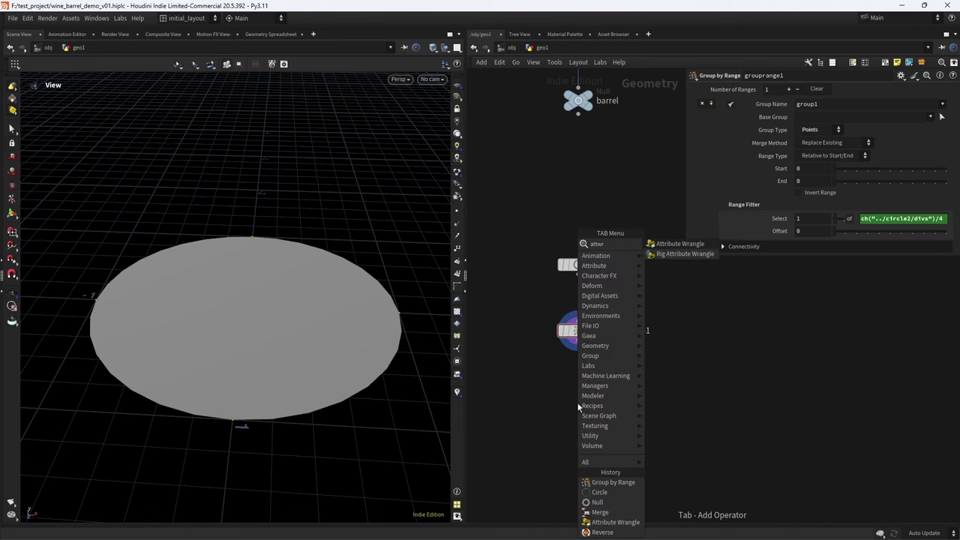
key(Return)
click(578, 406)
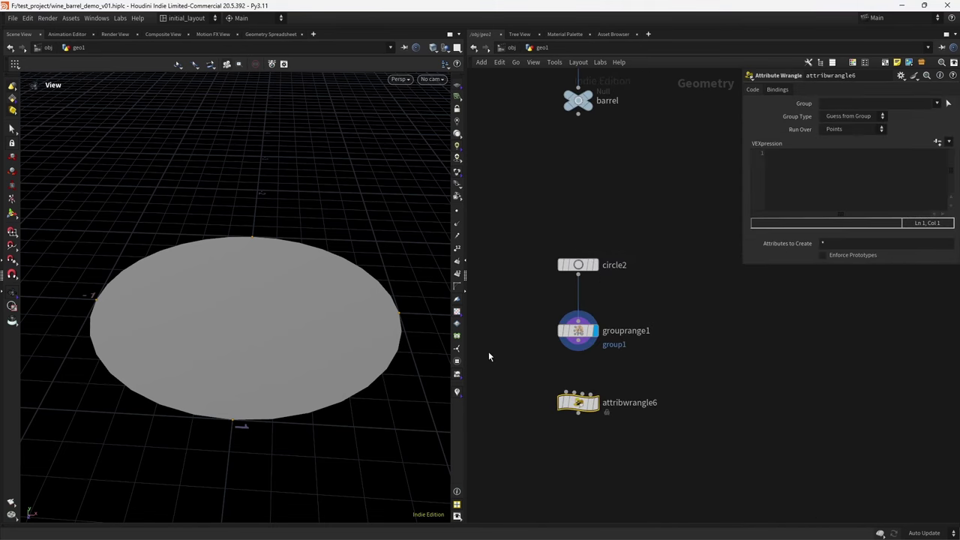
- Set the new circle's Arc Type to Open Arc
click(595, 267)
click(873, 190)
click(871, 204)
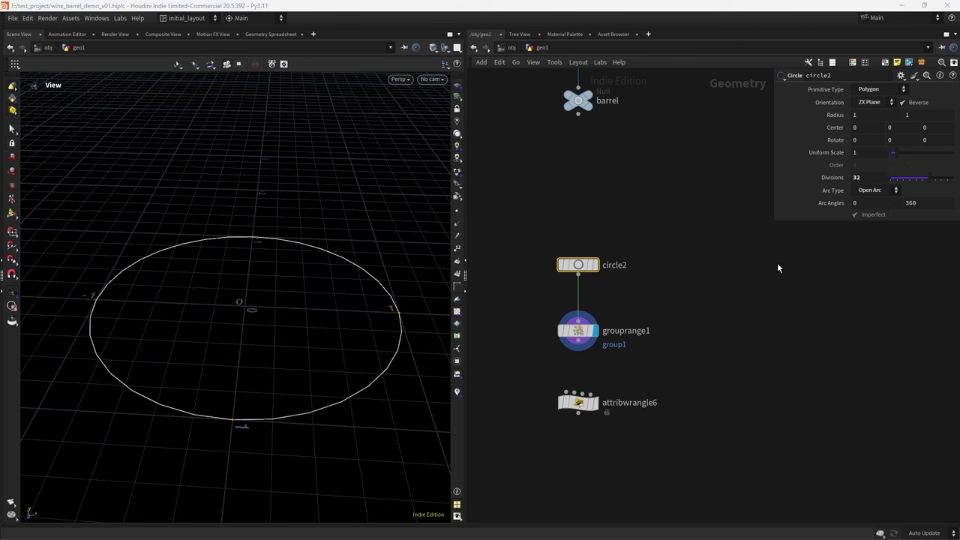
- Wire the Group by Range node into the new wrangle, display it, and enter the expression v@up = normalize(v@P);
drag(585, 349, 578, 391)
click(577, 403)
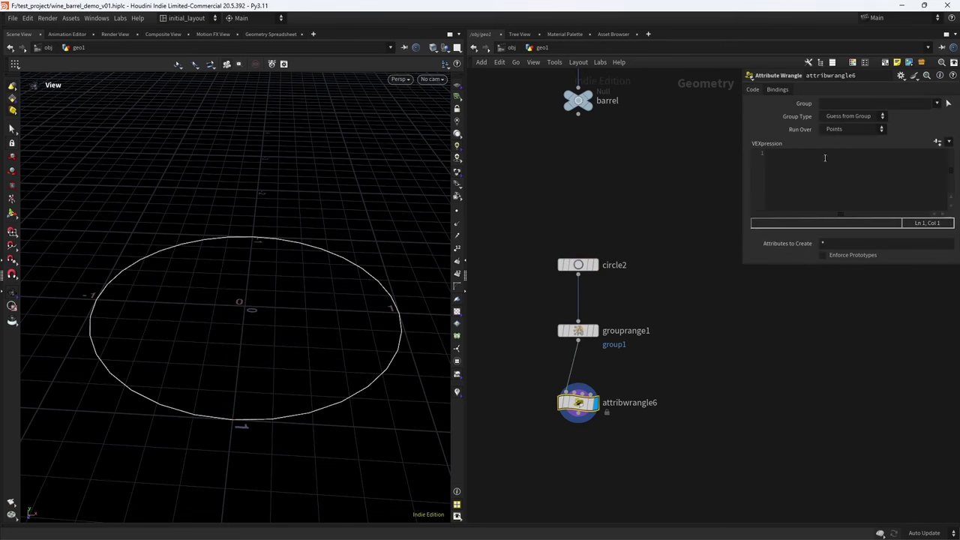
click(812, 178)
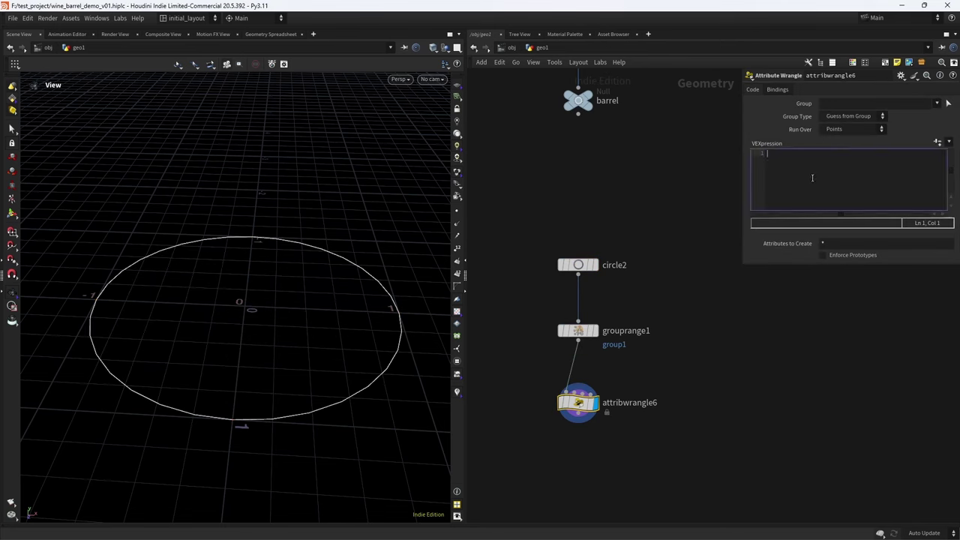
text(v@)
key(Escape)
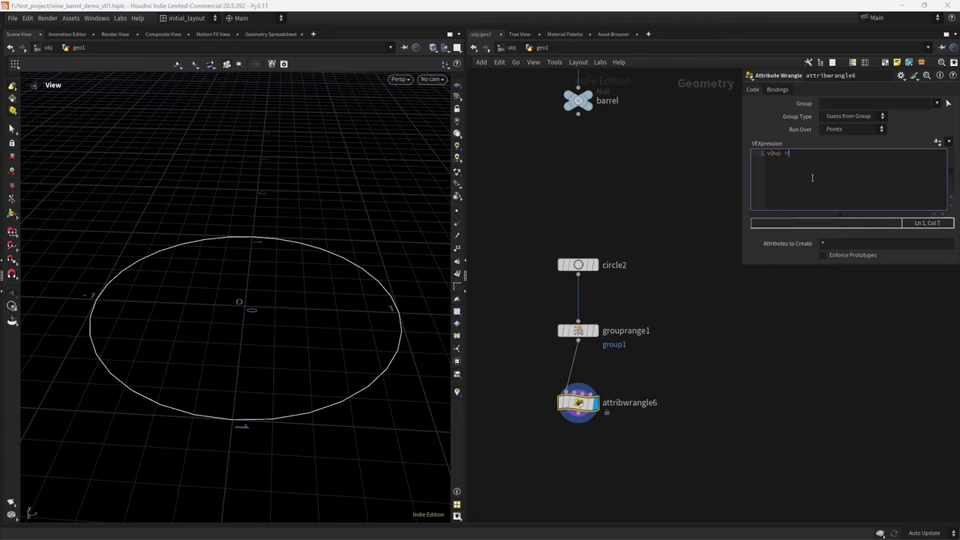
text(up = normalize())
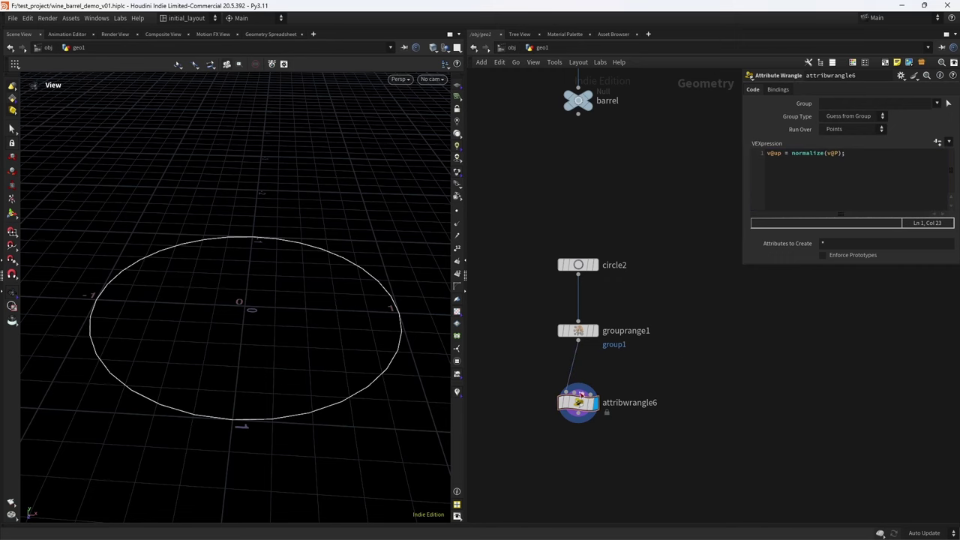
- Visualize the up attribute's vectors through the wrangle's node info, examine them, and hide them again
click(548, 403)
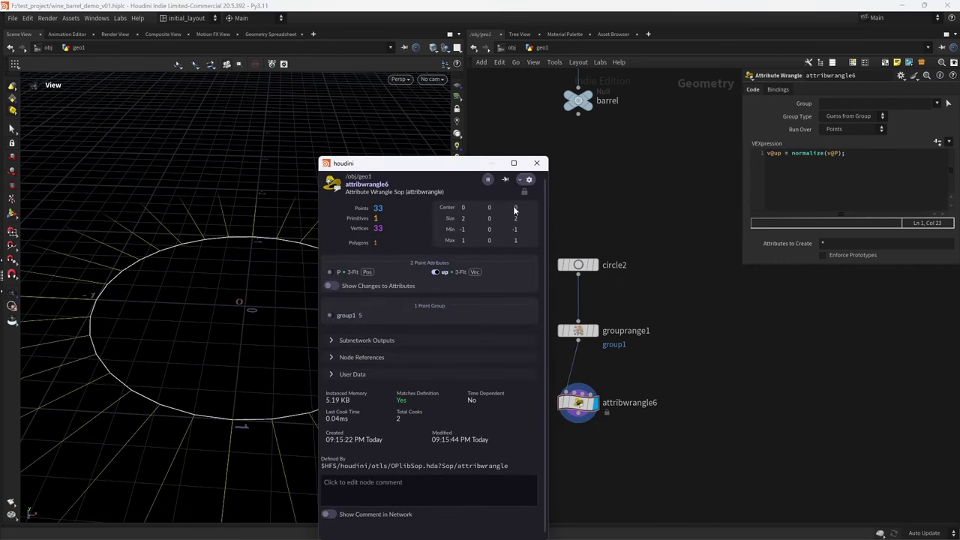
click(536, 163)
drag(240, 327, 348, 303)
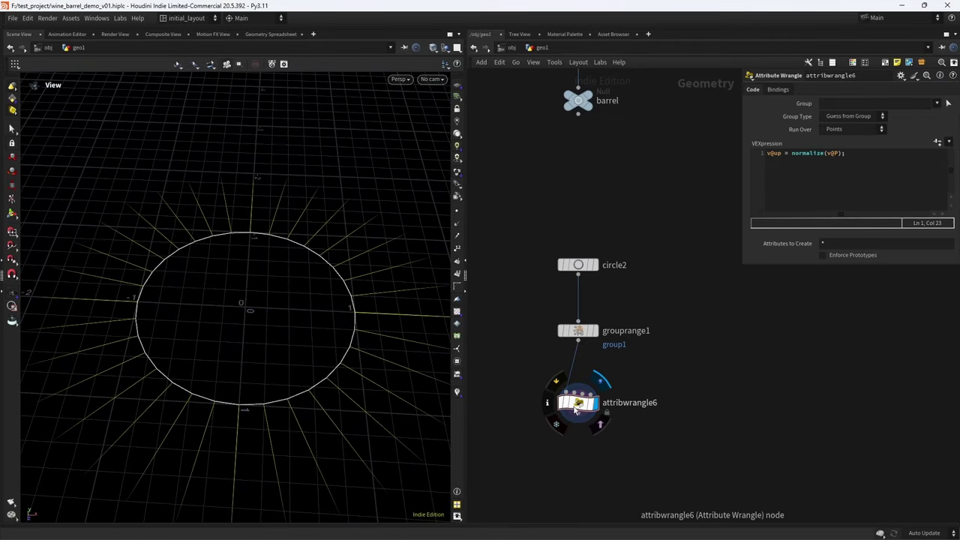
click(548, 403)
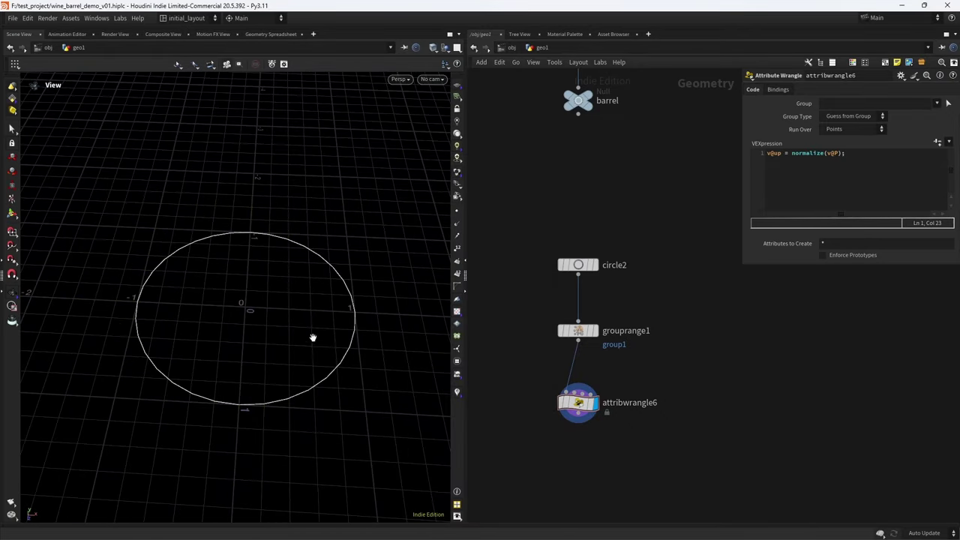
drag(313, 335, 338, 323)
- Add a Match Size node below the up-vector wrangle
middle_drag(530, 447, 590, 404)
key(Tab)
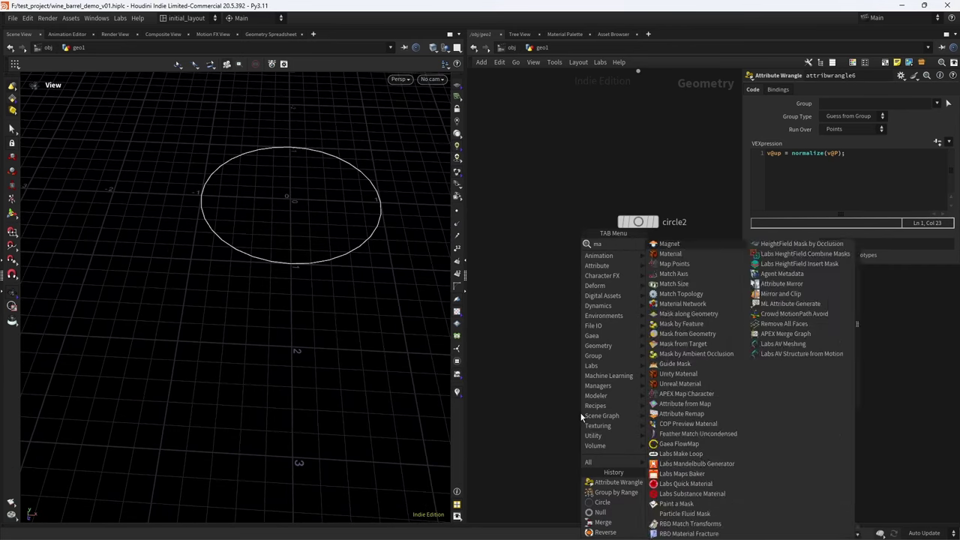
text(matchs)
key(Return)
click(580, 412)
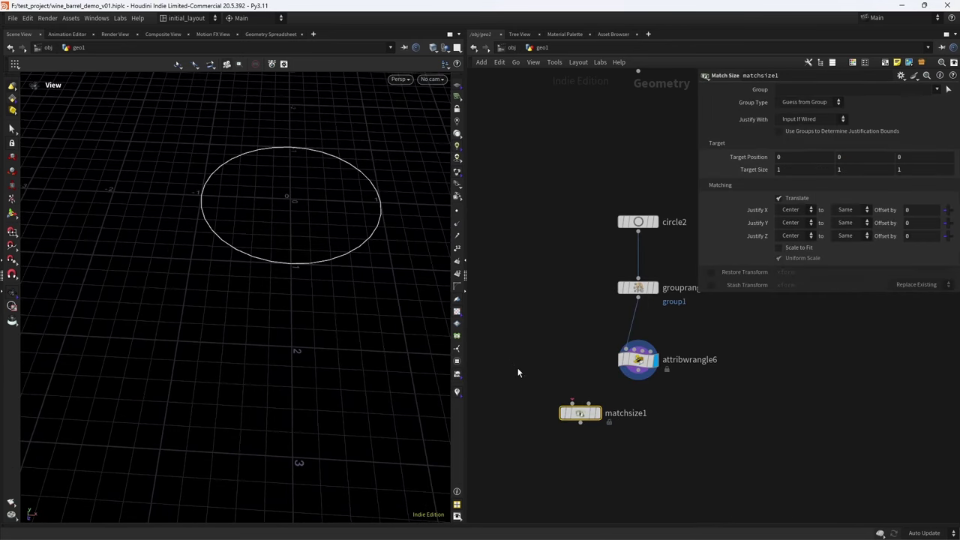
- Wire the wrangle into Match Size's first input and the barrel null into its second through a dot, and display it
drag(572, 404, 638, 379)
click(587, 404)
alt+click(583, 162)
middle_drag(582, 162, 582, 278)
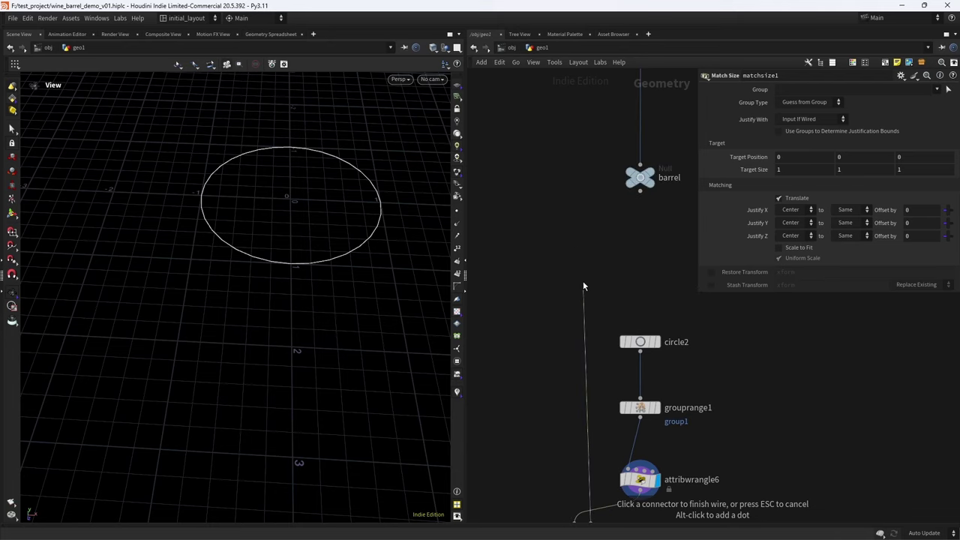
click(636, 193)
middle_drag(667, 292, 614, 152)
click(541, 391)
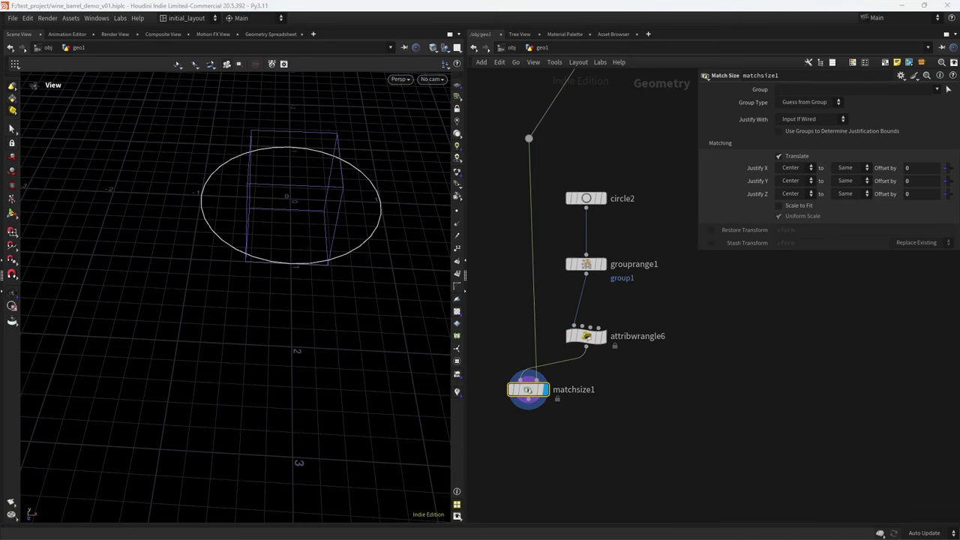
- Show the barrel null as a template in the viewport alongside the matched circle
alt+drag(367, 315, 364, 275)
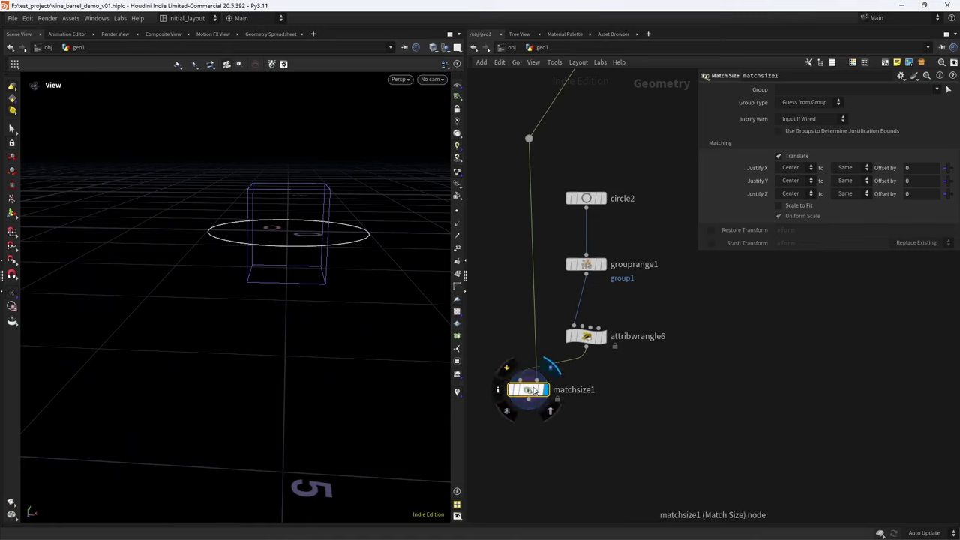
middle_drag(593, 113, 579, 272)
middle_drag(580, 512, 584, 383)
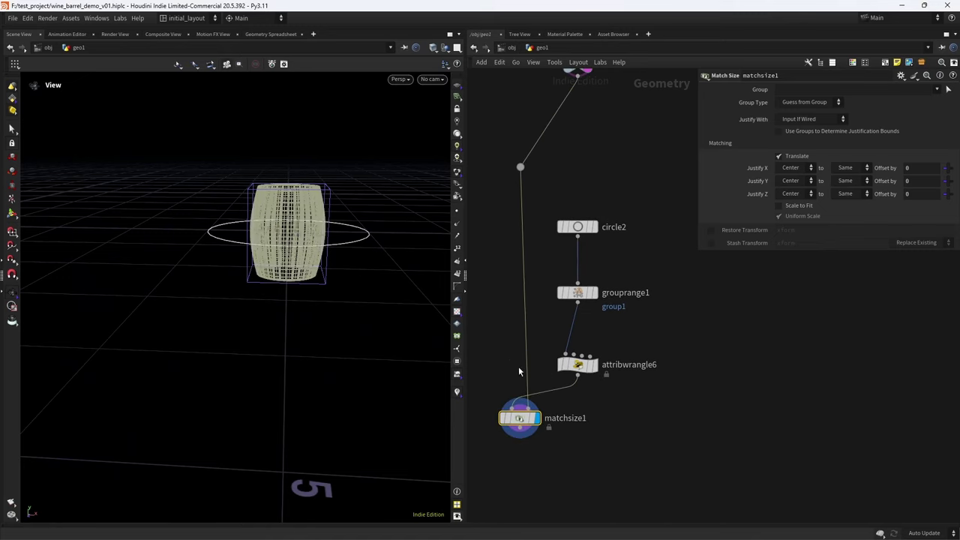
- Set Match Size's Justify Y to Max with an offset of -.03 to place the circle near the barrel's upper rim
click(803, 181)
click(787, 220)
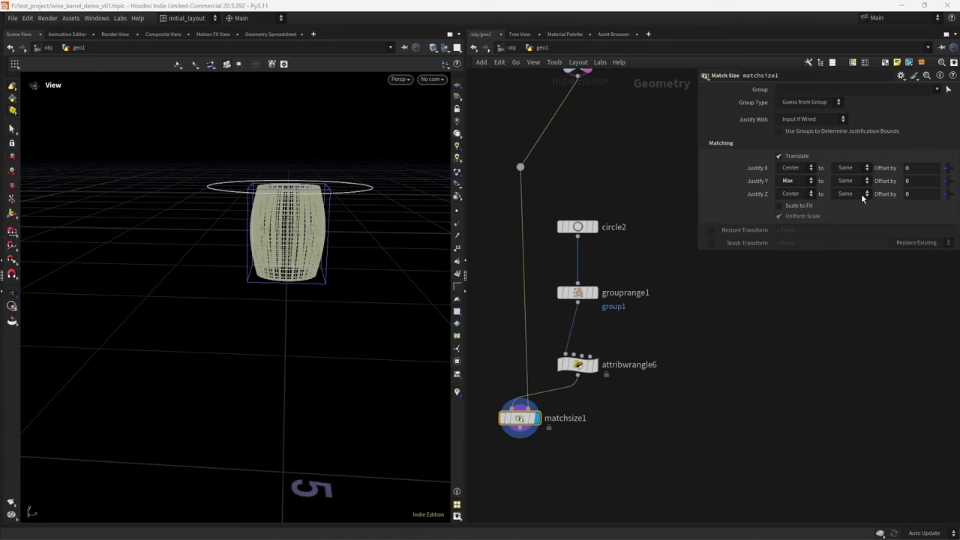
click(917, 180)
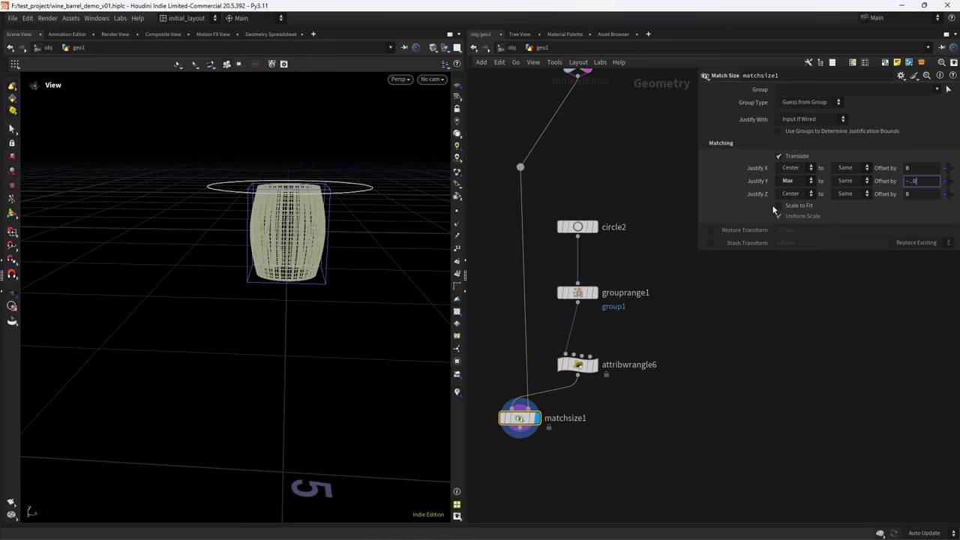
text(-.03)
key(Return)
drag(297, 233, 309, 260)
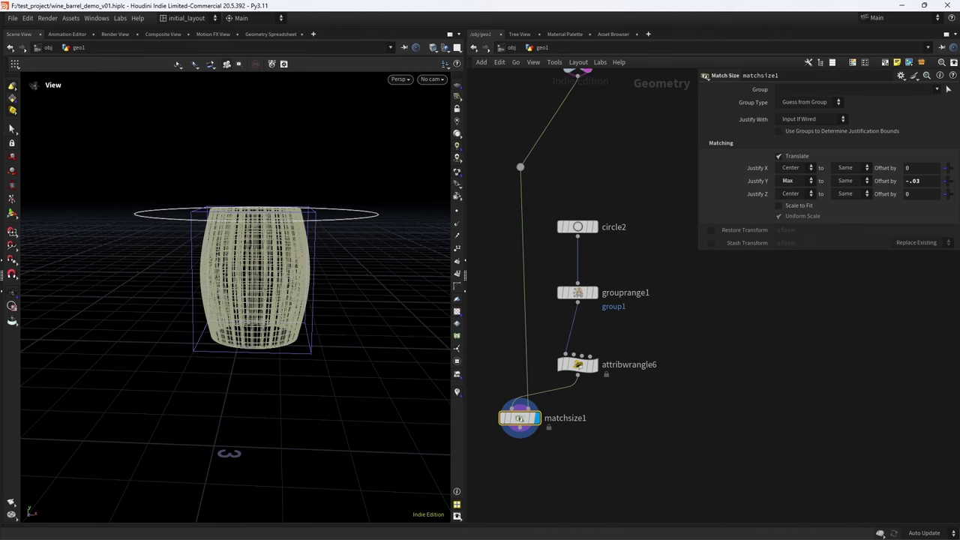
- Add a Copy and Transform node below the Match Size node and display its output
middle_drag(615, 460, 615, 386)
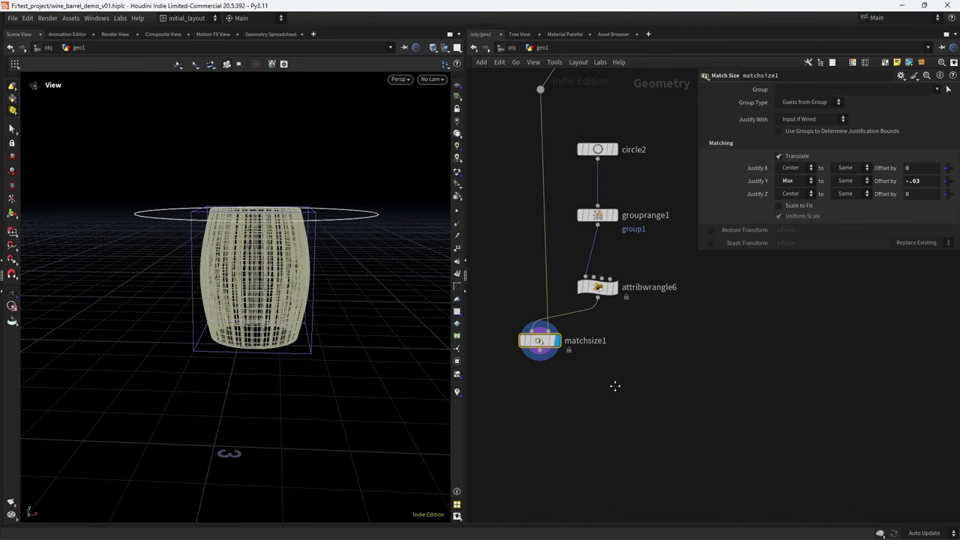
key(Tab)
text(copyan)
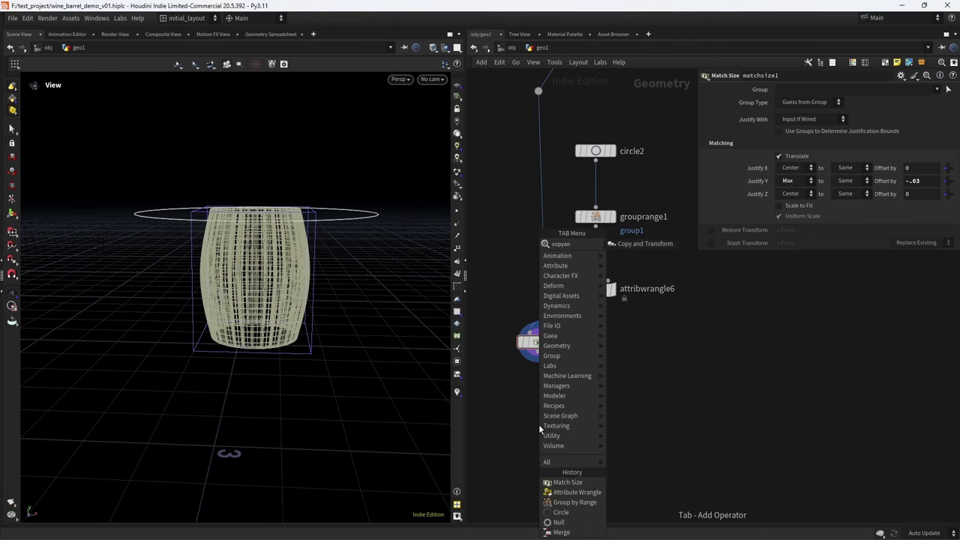
key(Return)
click(538, 423)
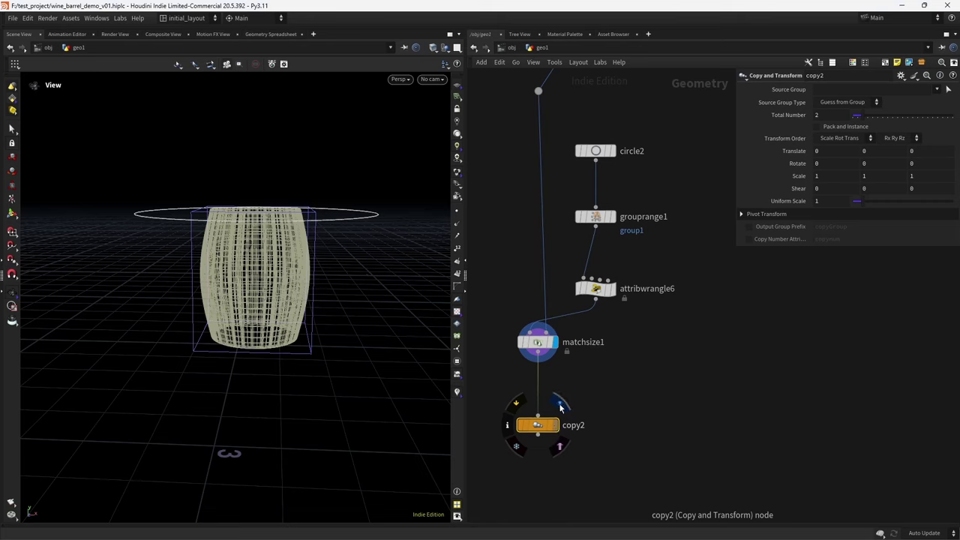
click(560, 405)
- Set Copy and Transform to a total number of 3 with a Y translate of -.08, and save the scene
click(828, 116)
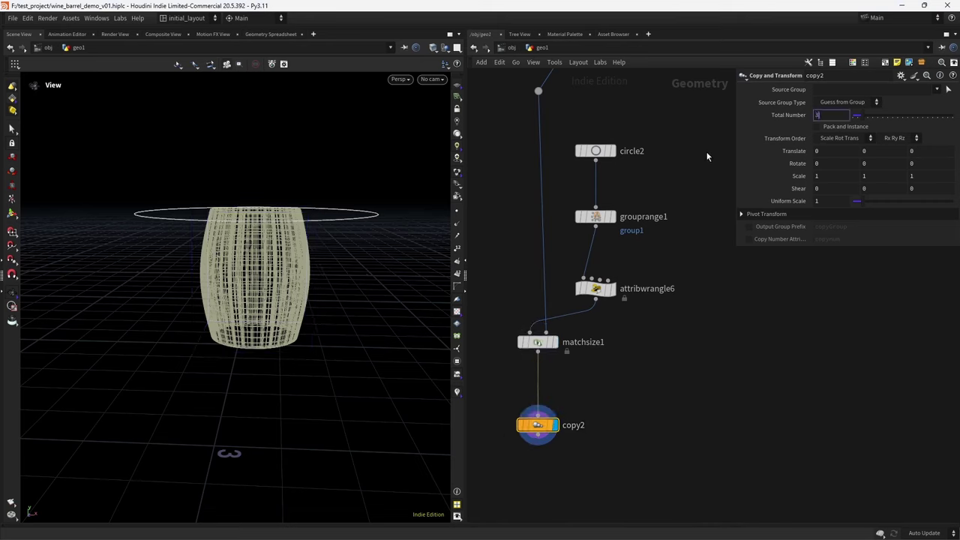
click(870, 153)
key(Return)
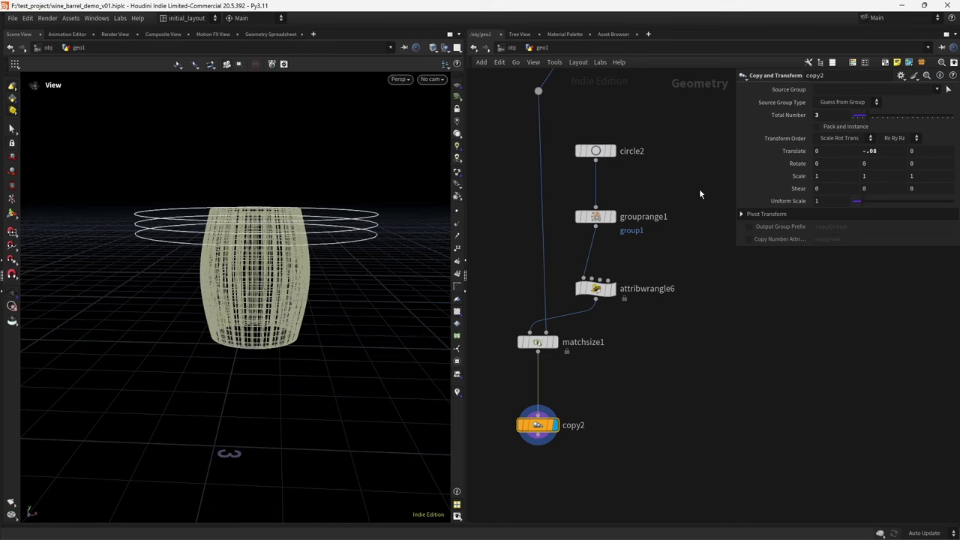
drag(410, 105, 420, 300)
key(ctrl+s)
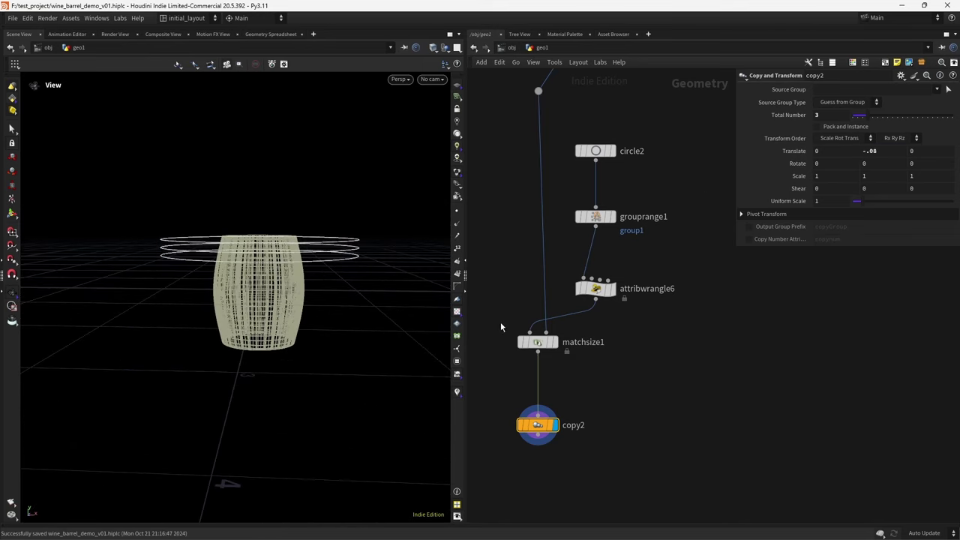
- Add a Mirror node below the Copy and Transform node and display its output
scroll(525, 375, down, 3)
key(Tab)
text(mirror)
key(Return)
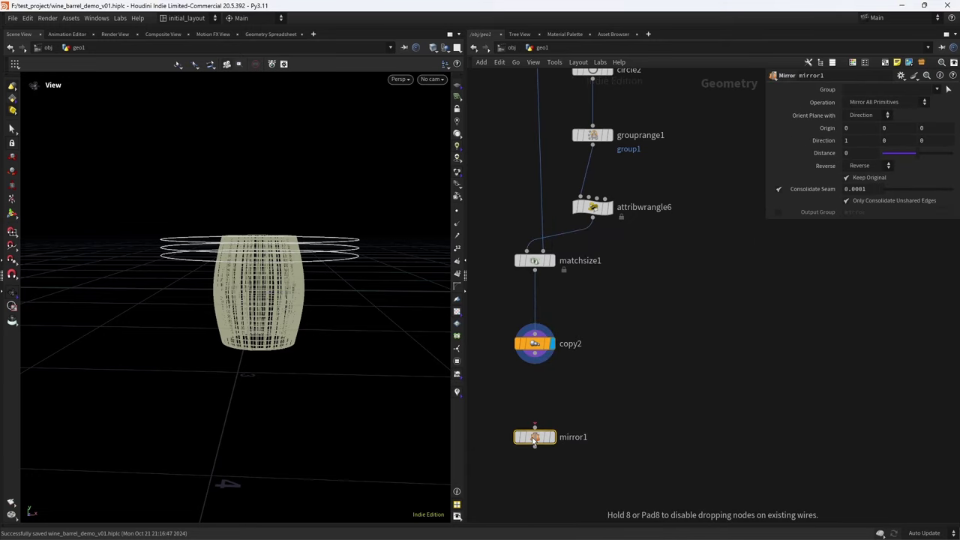
click(535, 436)
click(550, 438)
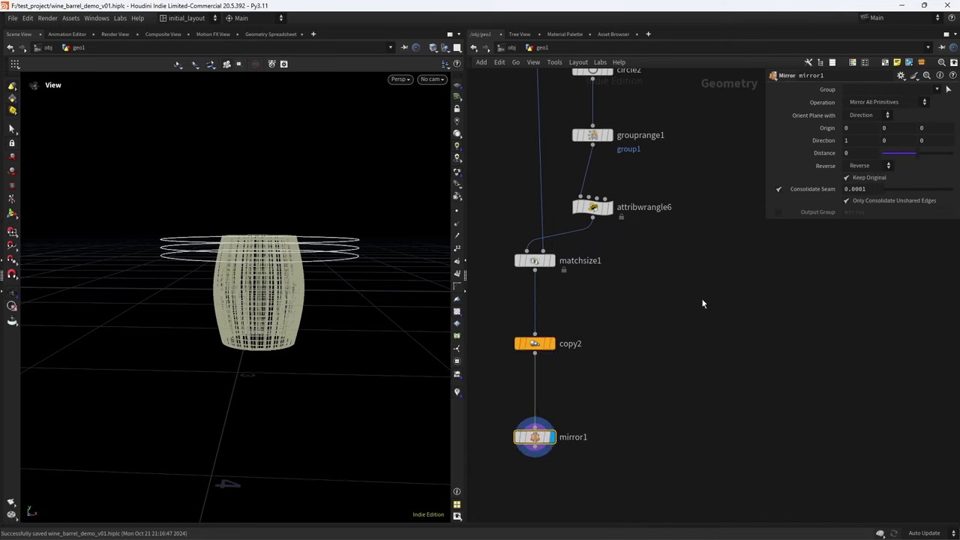
- Set the Mirror node's Direction to 0, 1, 0 so the rings mirror vertically
click(859, 125)
click(858, 140)
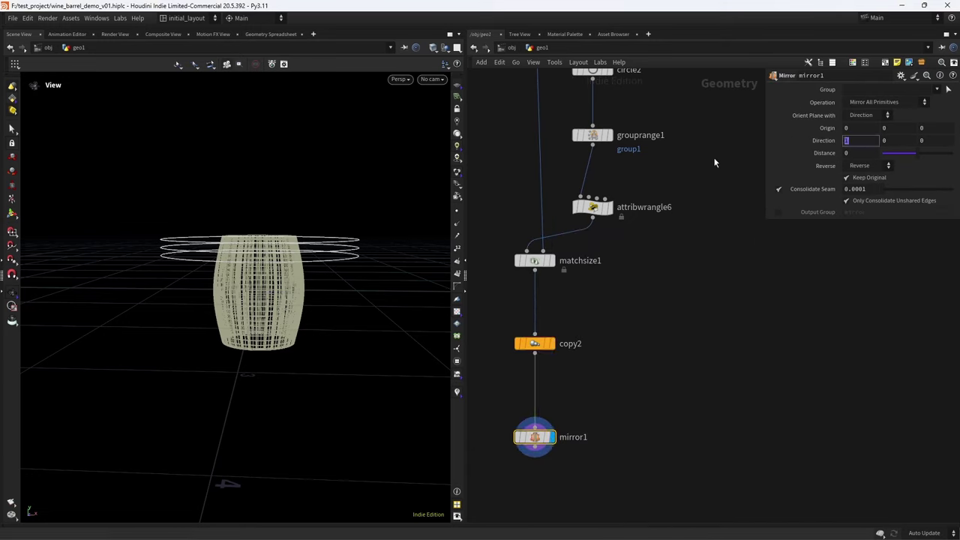
key(Tab)
text(1)
key(Tab)
- Examine the mirrored rings around the barrel in top, front and perspective views, and save the scene
drag(300, 295, 337, 323)
key(space+2)
key(space+h)
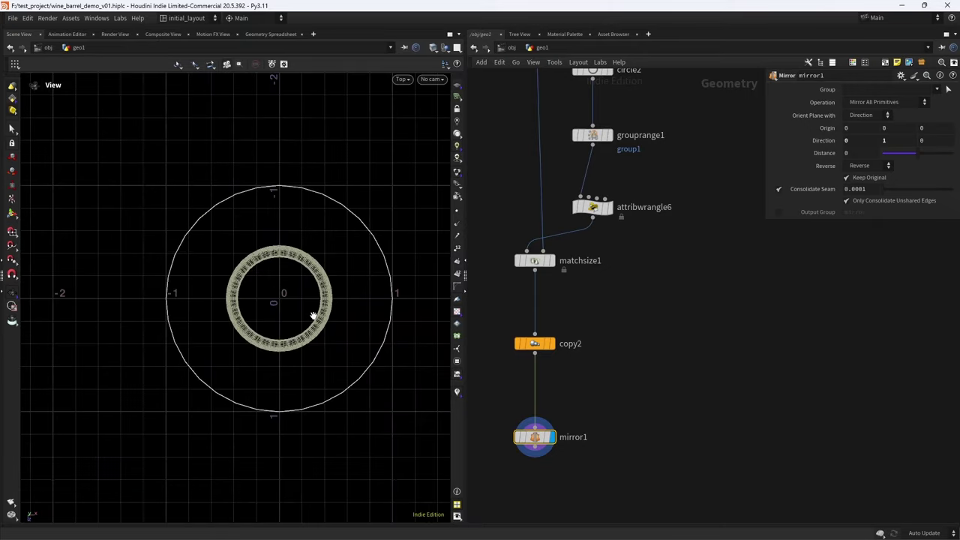
key(space+3)
scroll(358, 364, up, 3)
scroll(350, 325, down, 3)
key(ctrl+s)
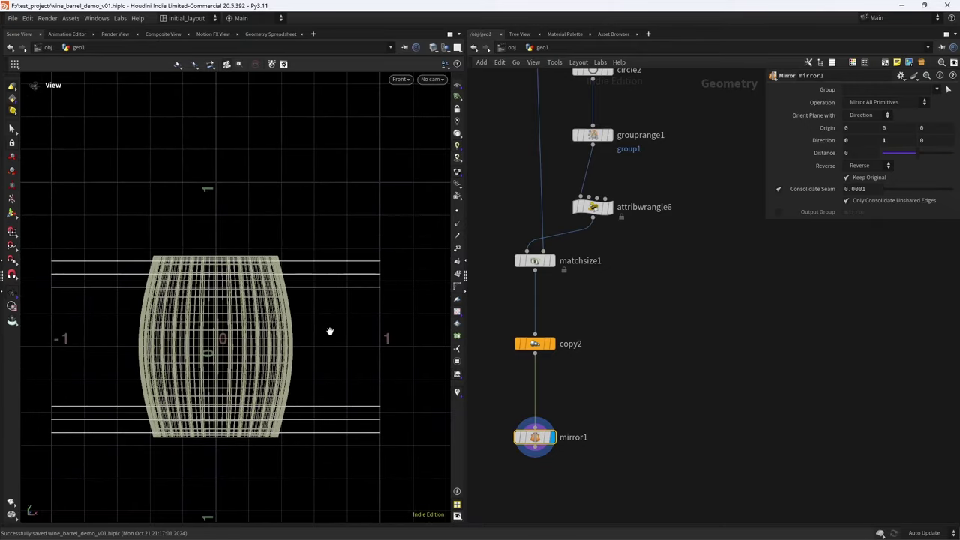
key(space+1)
drag(347, 327, 328, 328)
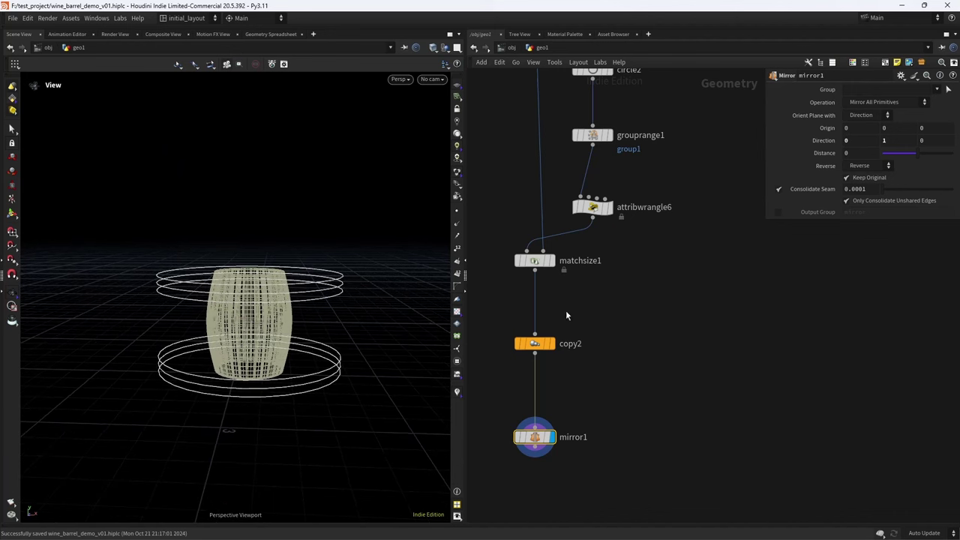
- Duplicate the Match Size node beside the original, keeping its connections to the wrangle and the barrel null
key(h)
alt+drag(512, 297, 637, 289)
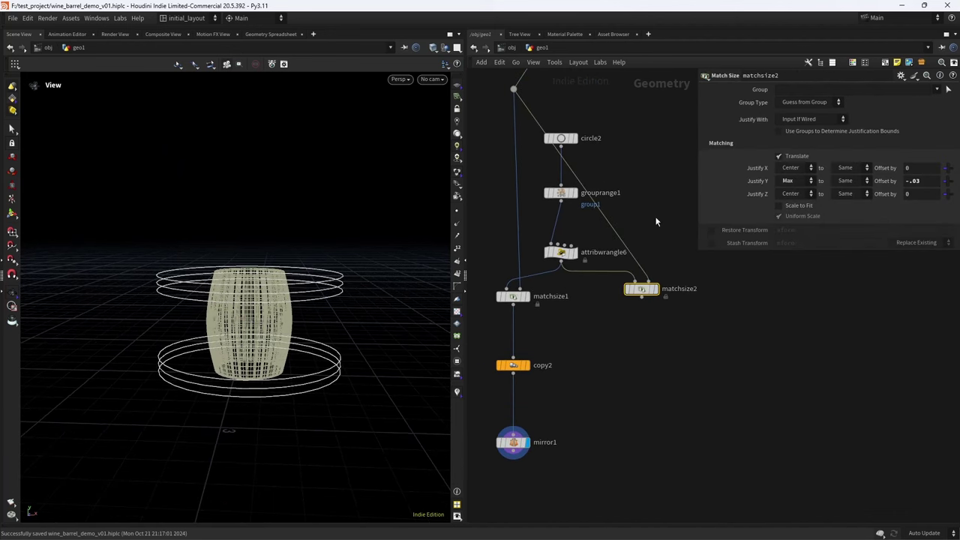
middle_drag(578, 149, 544, 234)
middle_drag(591, 189, 588, 209)
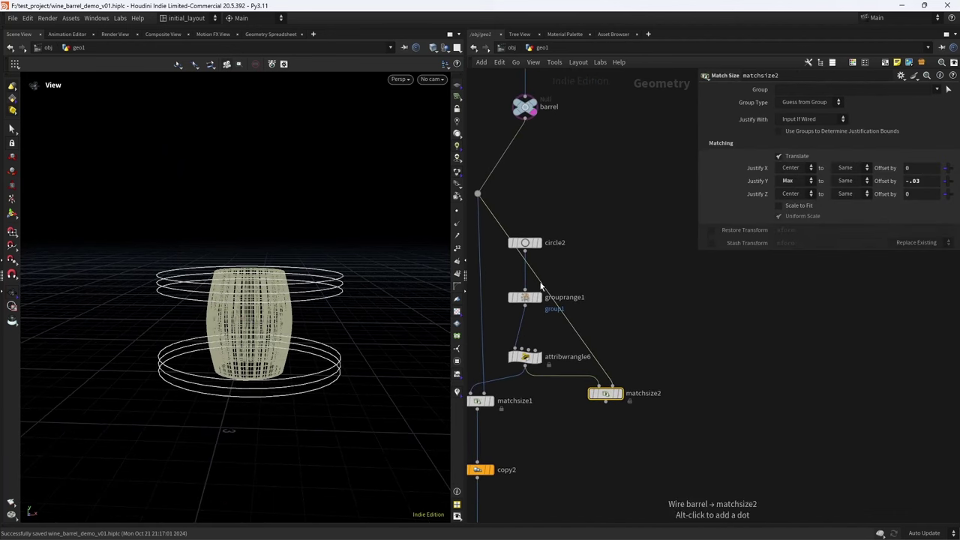
- Route the barrel null to the duplicated Match Size through its own separate dot, and align the two dots
alt+drag(525, 262, 617, 199)
mouse_move(479, 193)
mouse_down()
mouse_move(501, 184)
mouse_move(493, 193)
mouse_up()
drag(567, 203, 525, 121)
drag(618, 199, 598, 192)
drag(492, 192, 485, 192)
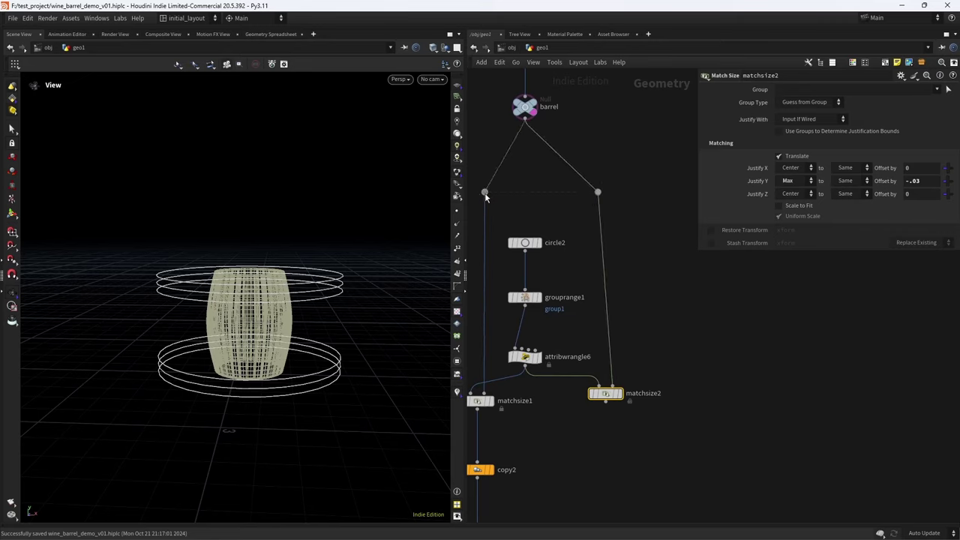
middle_drag(485, 192, 489, 192)
- Display the duplicated Match Size and set its Justify Y to Center with an offset of .15
drag(608, 396, 597, 403)
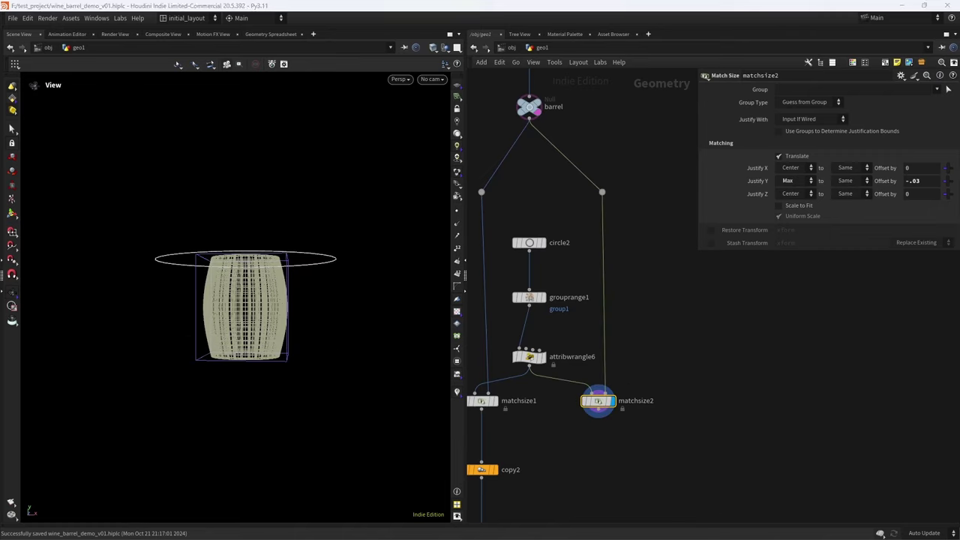
click(796, 180)
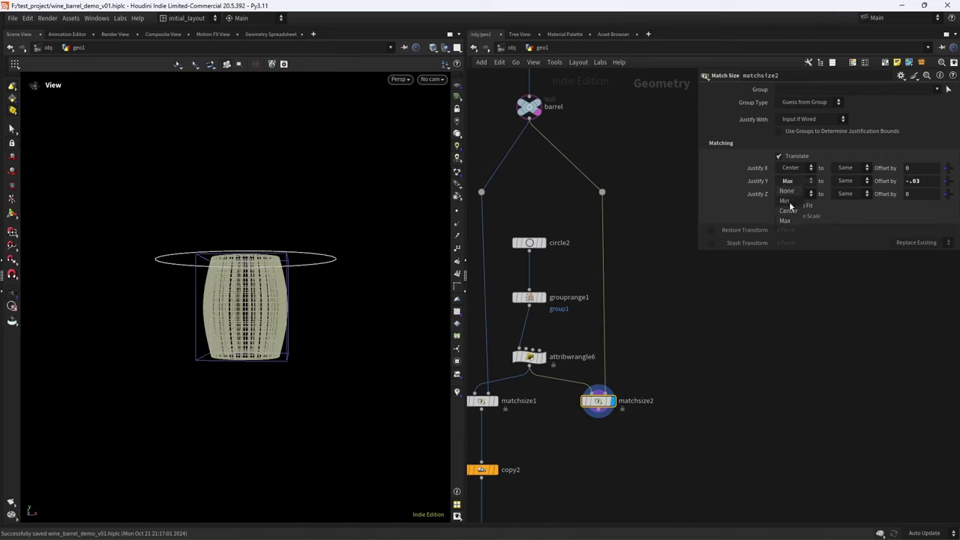
click(789, 201)
drag(922, 181, 777, 195)
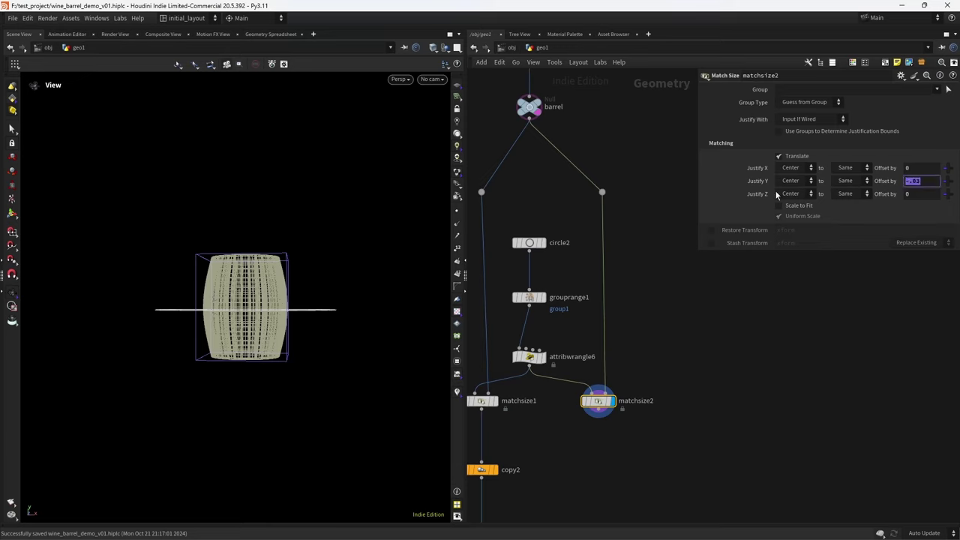
text(.15)
key(Return)
- Duplicate the Mirror node, wire it below the second Match Size and display it
scroll(570, 367, down, 3)
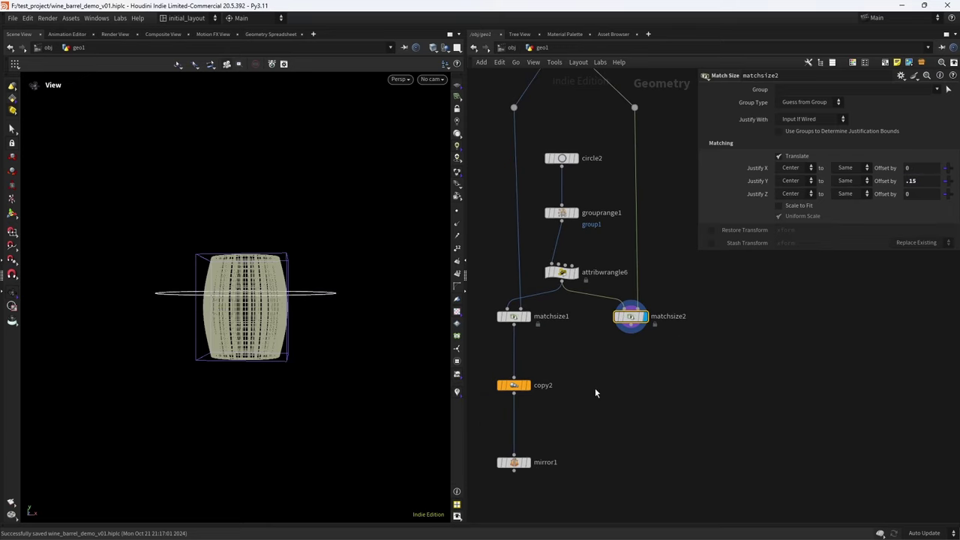
alt+drag(514, 462, 632, 385)
drag(634, 331, 635, 381)
click(643, 386)
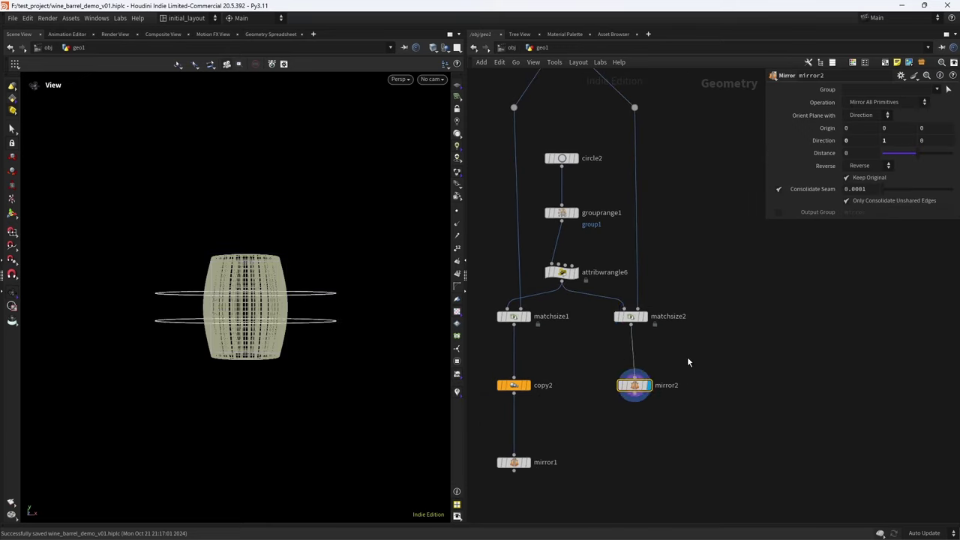
scroll(634, 353, down, 2)
drag(634, 343, 634, 410)
- Add a Merge node combining both Mirror branches, display it, and review all rings in front and perspective views
scroll(593, 438, down, 1)
scroll(592, 439, down, 2)
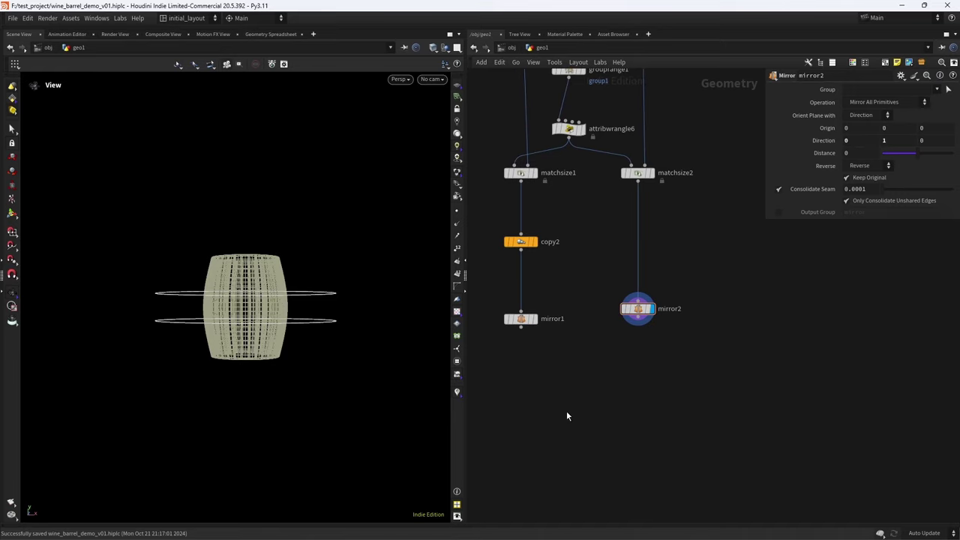
key(Tab)
text(merge)
key(Return)
click(566, 411)
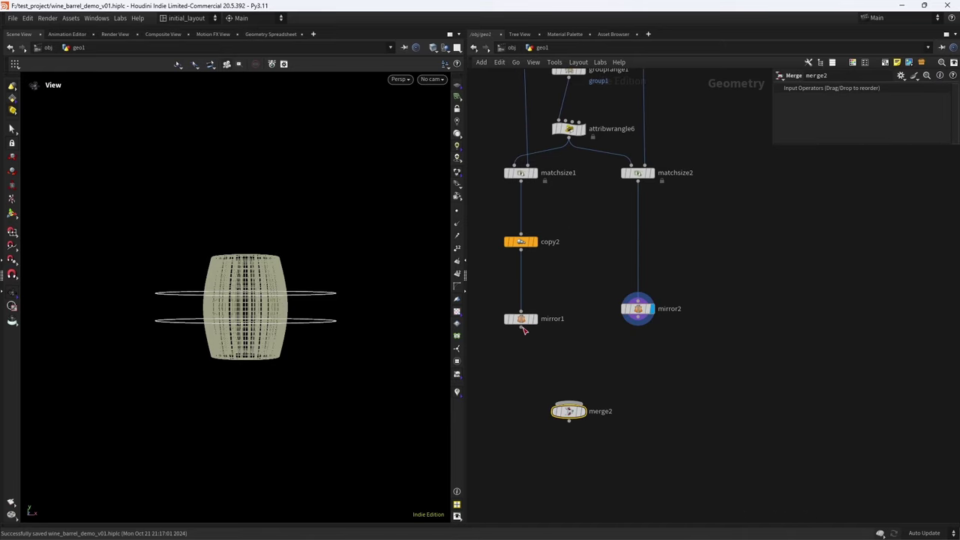
drag(520, 328, 569, 404)
drag(638, 316, 568, 404)
click(583, 411)
scroll(257, 308, up, 3)
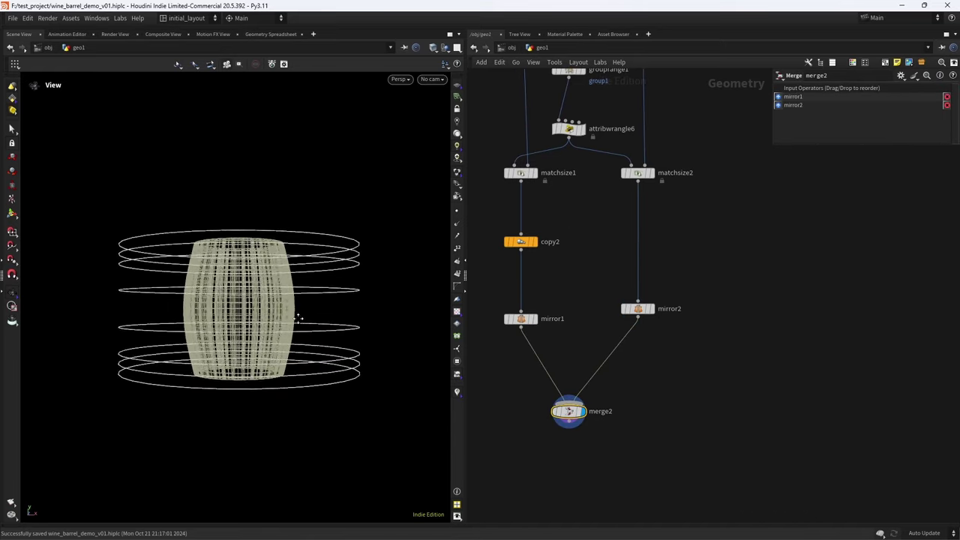
key(space+2)
key(space+3)
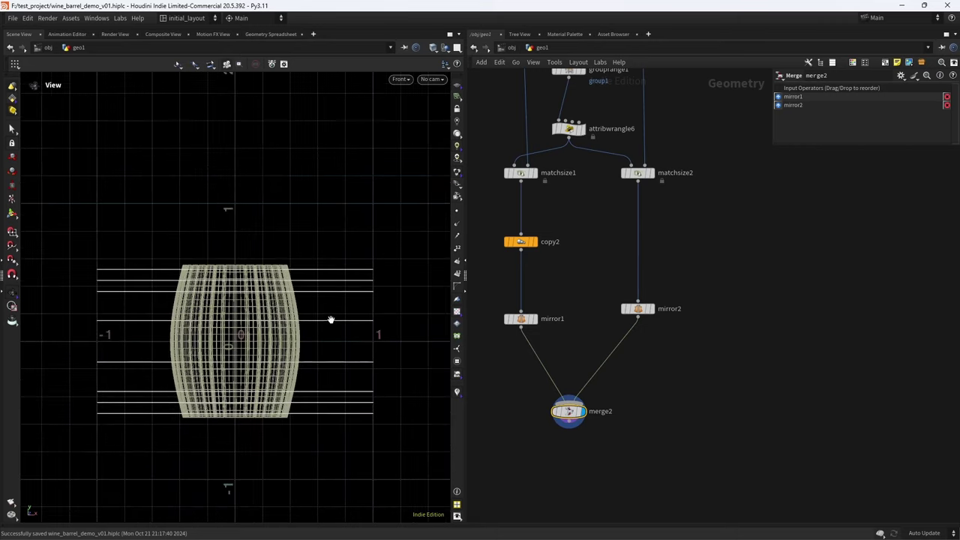
key(space+1)
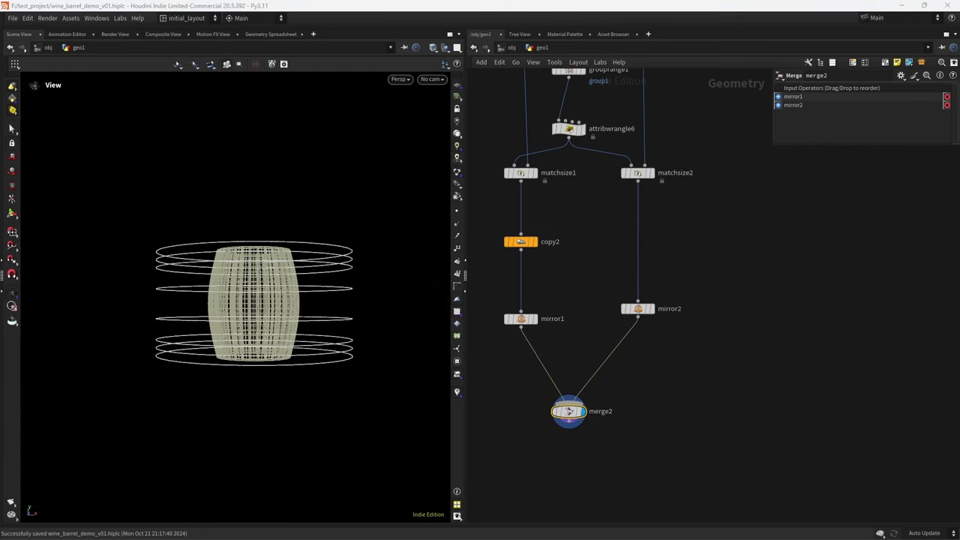
- Add a Fuse node below the ring merge and display its output
middle_drag(565, 477, 574, 414)
key(Tab)
text(fuse)
key(Return)
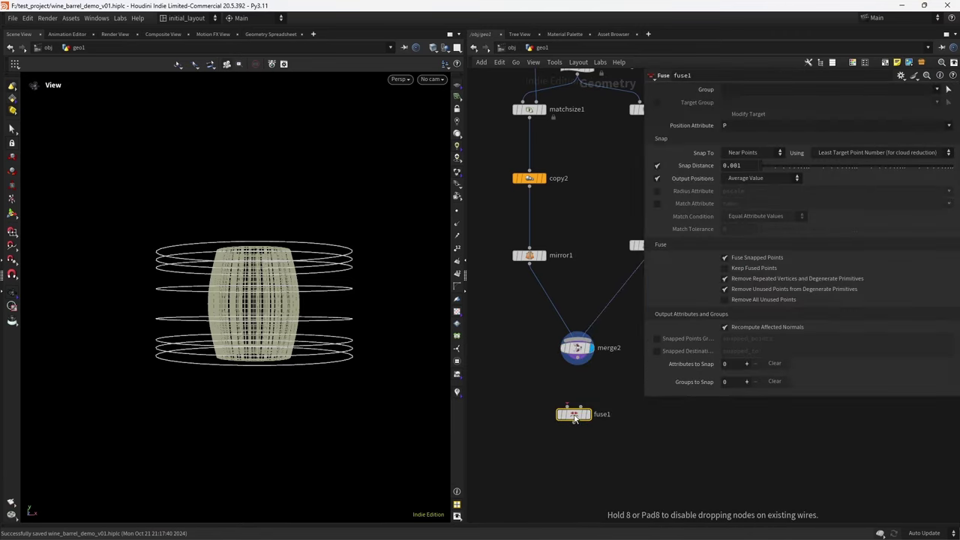
click(574, 414)
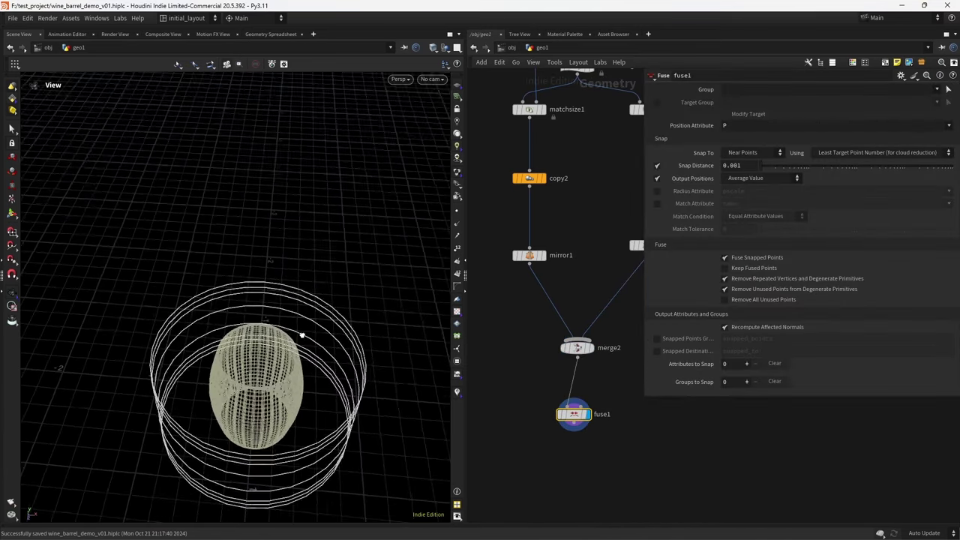
- Check the Divisions setting of the ring's source circle against the rings in the viewport
middle_drag(586, 83, 569, 339)
click(561, 206)
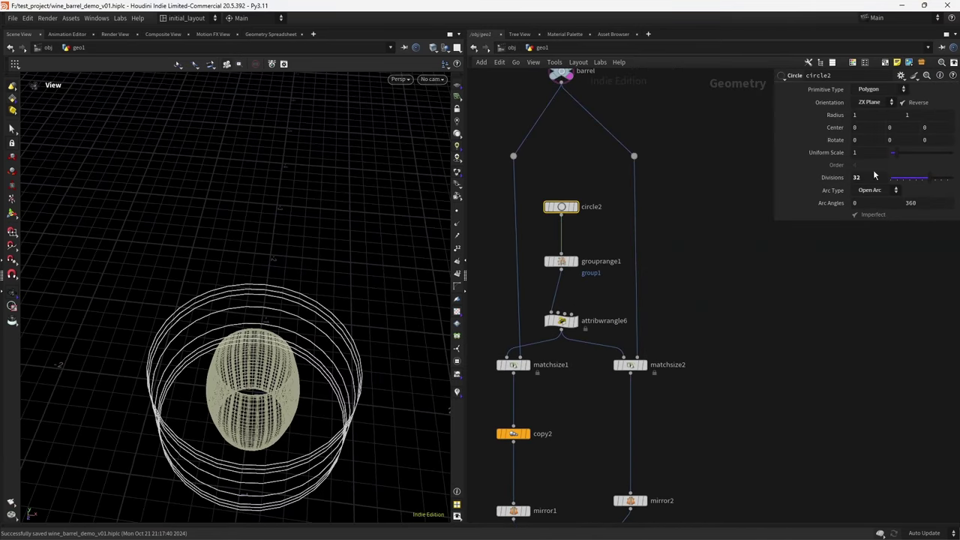
drag(261, 288, 418, 354)
middle_drag(559, 517, 559, 386)
click(559, 383)
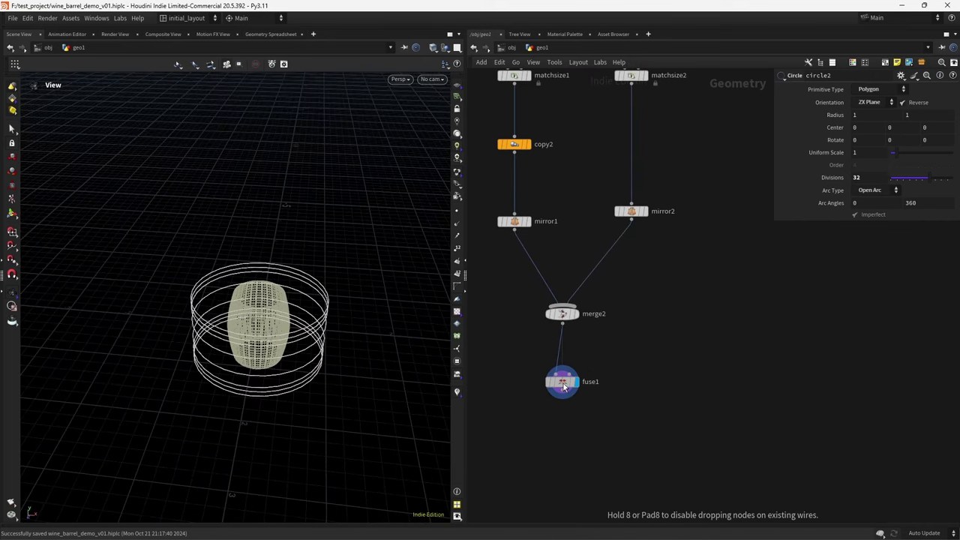
- Add a Sweep node below the Fuse node and wire the fused rings into its first input
middle_drag(567, 463, 570, 387)
scroll(567, 382, up, 2)
key(Tab)
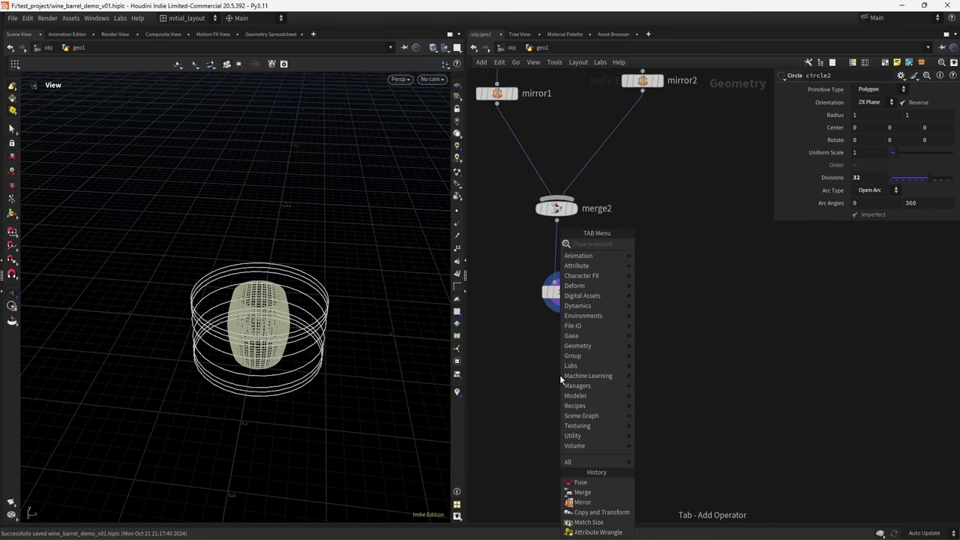
text(sweep)
key(Return)
click(561, 379)
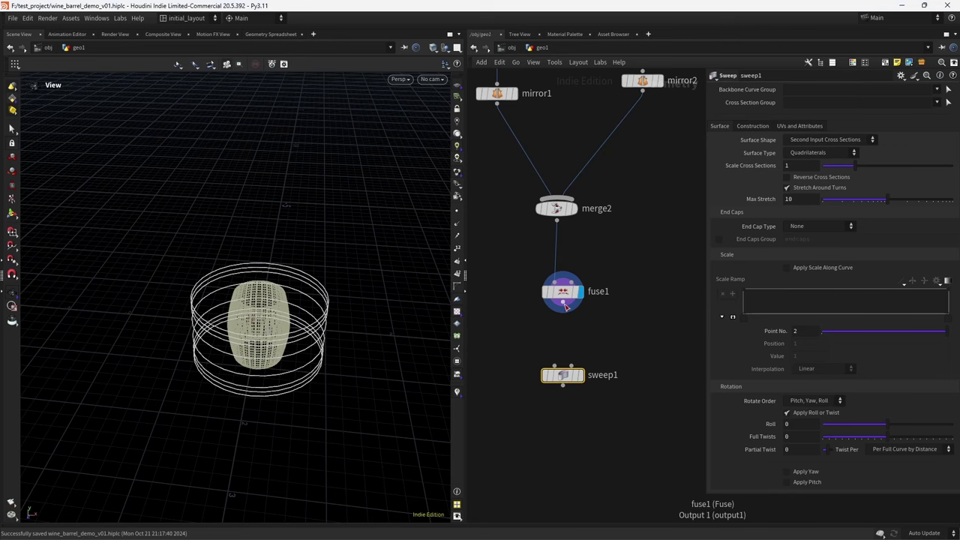
- Set the Sweep's Surface Shape to Ribbon and display the swept bands around the barrel
click(829, 139)
click(818, 175)
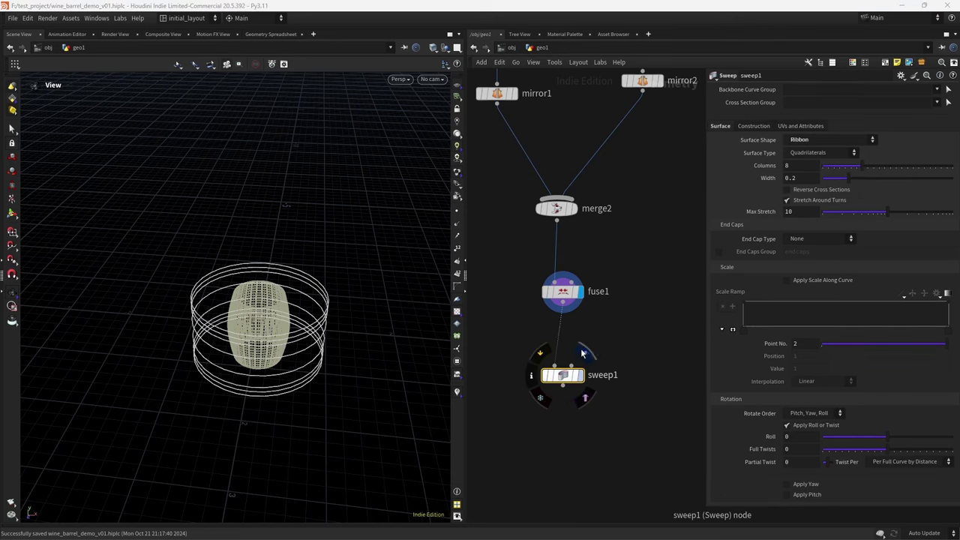
click(579, 375)
drag(272, 368, 342, 299)
scroll(343, 299, up, 2)
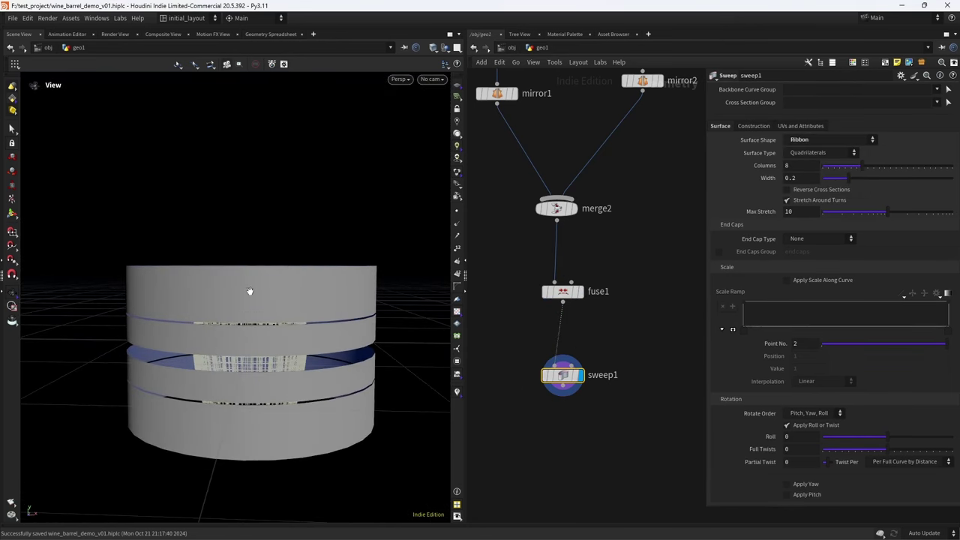
- Bypass the up-vector wrangle to compare the ribbon orientation without it
scroll(600, 255, up, 10)
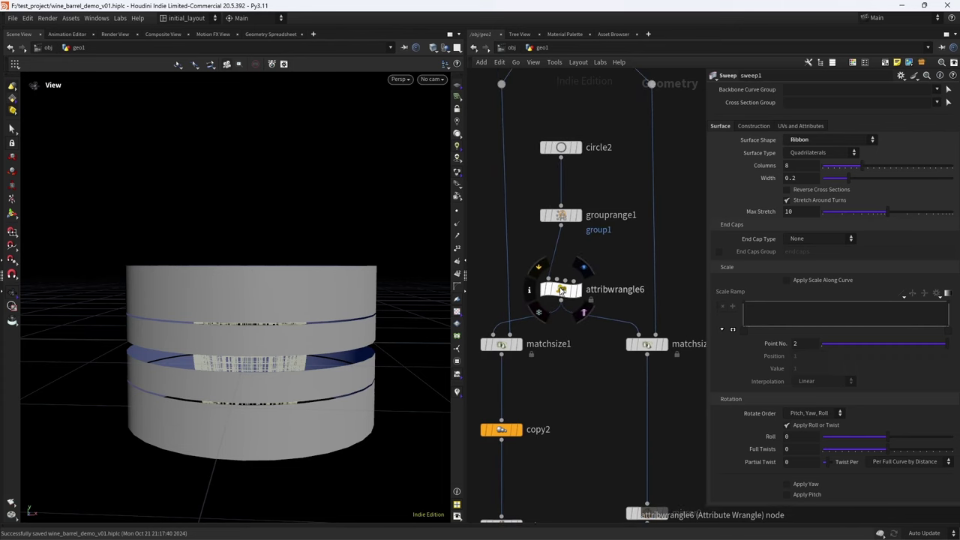
click(561, 289)
click(541, 267)
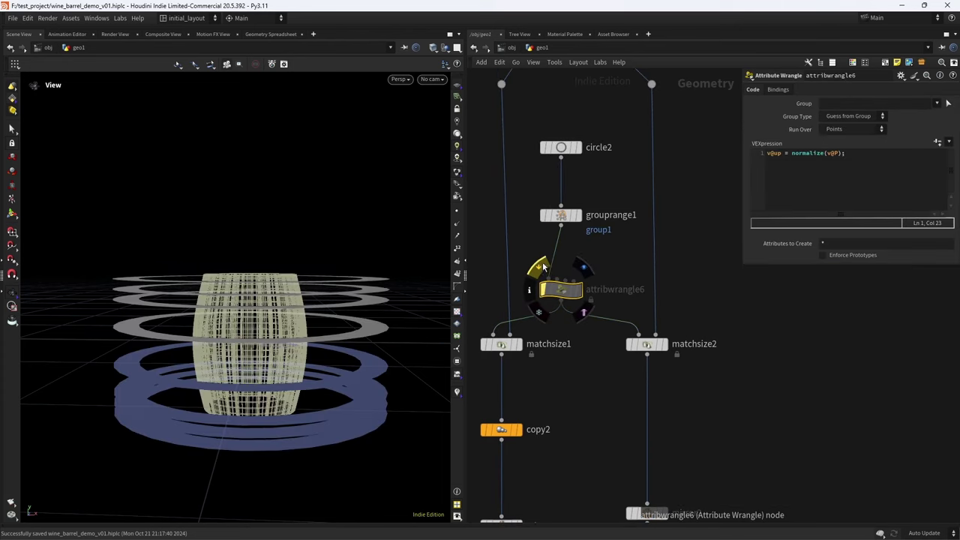
- Undo the bypass of the up-vector wrangle so it affects the swept ribbons
key(ctrl+z)
scroll(537, 330, down, 3)
scroll(537, 329, up, 3)
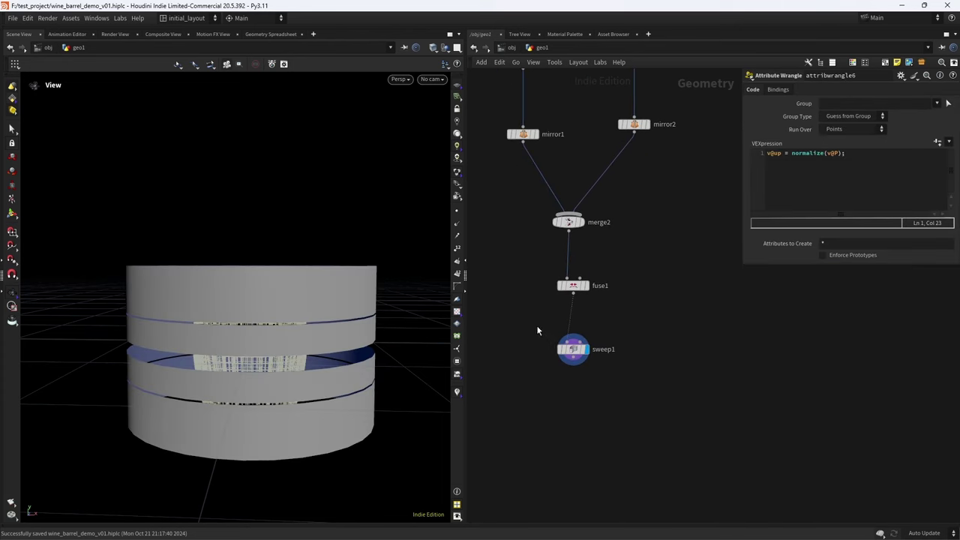
- Set the Sweep's Columns to 2 and Width to .05, with wireframe edges shown over the shaded bands
click(573, 348)
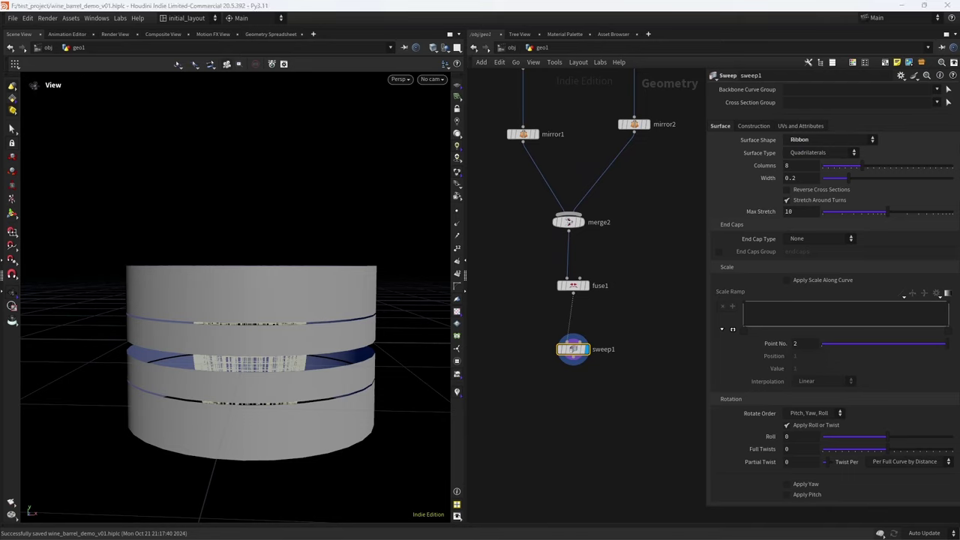
double_click(787, 165)
text(2)
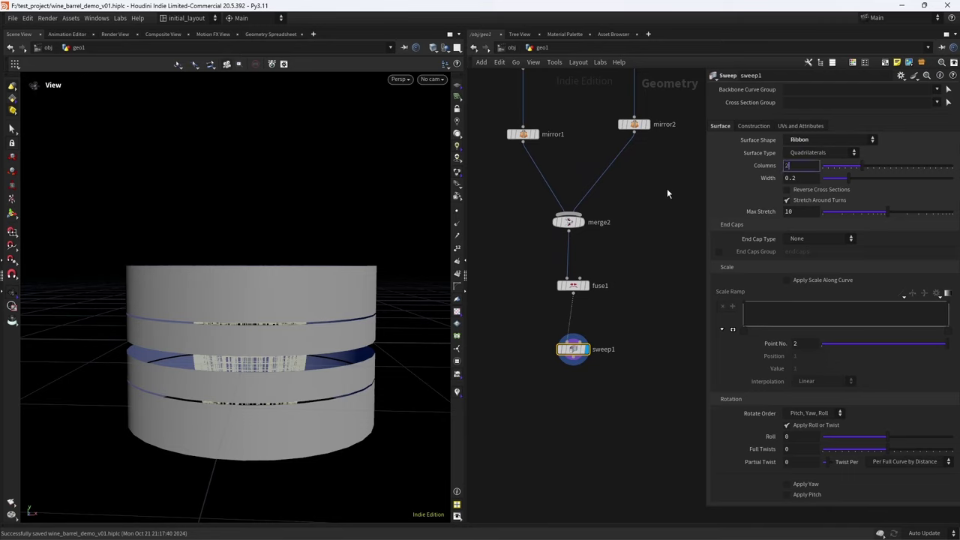
key(Return)
key(shift+w)
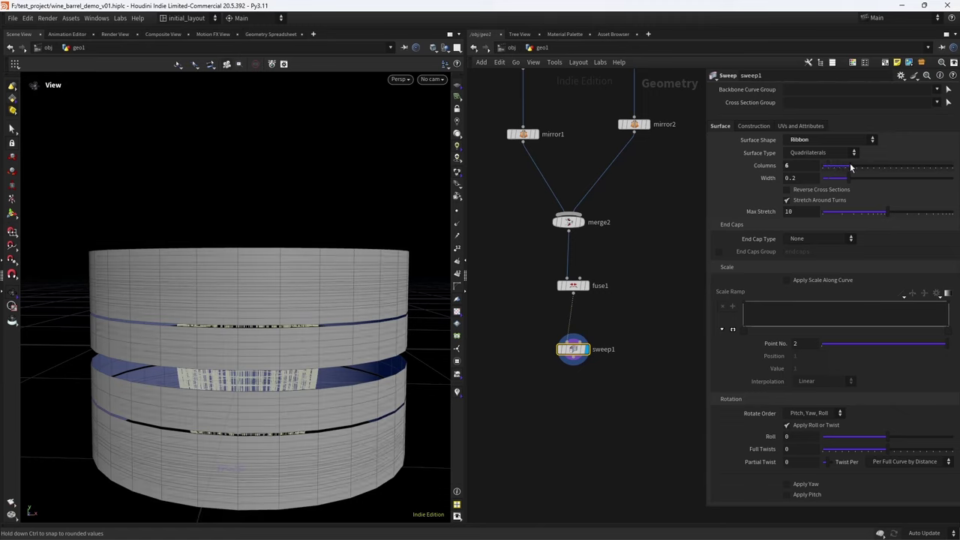
double_click(801, 179)
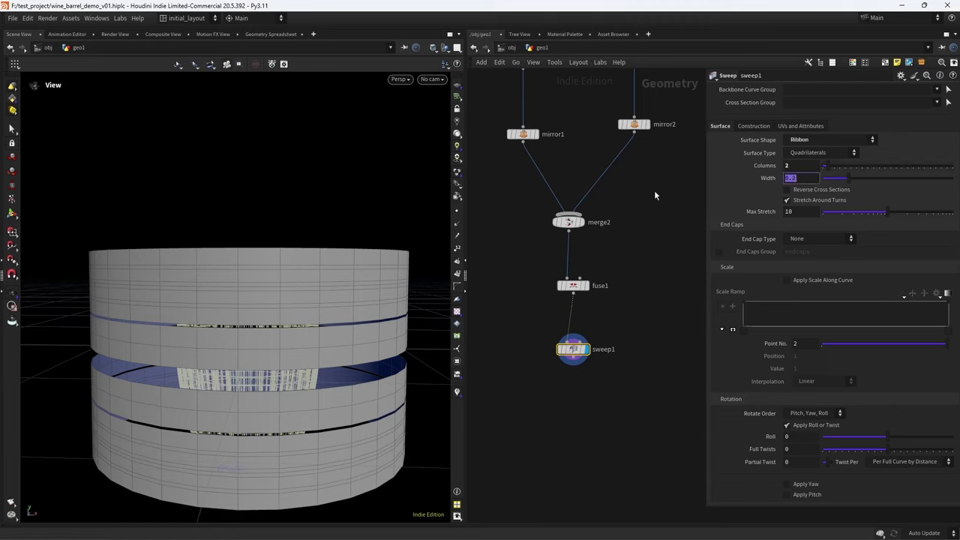
text(.05)
key(Return)
scroll(325, 332, down, 3)
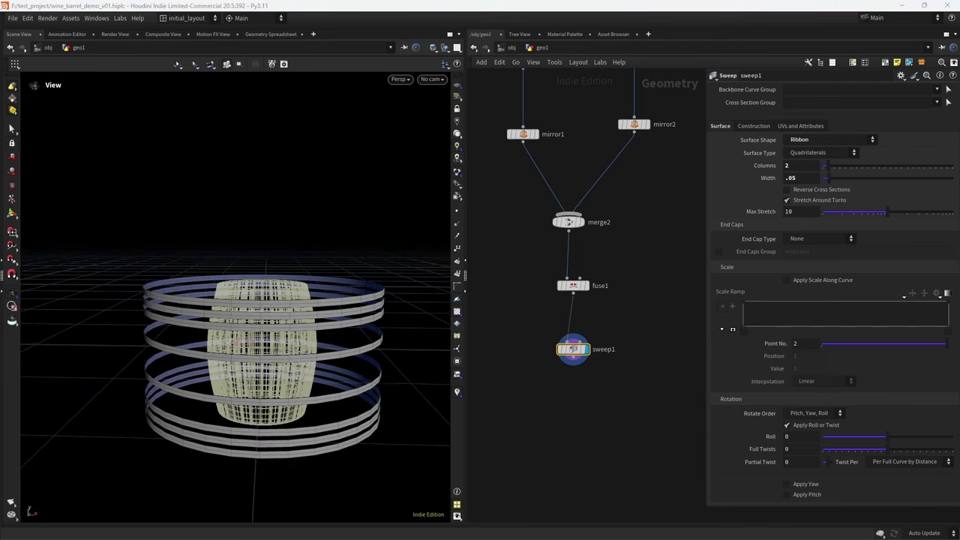
- Add an Object Merge node beside the Fuse node, reference ../barrel as Object 1, and display it
scroll(533, 343, down, 3)
key(Tab)
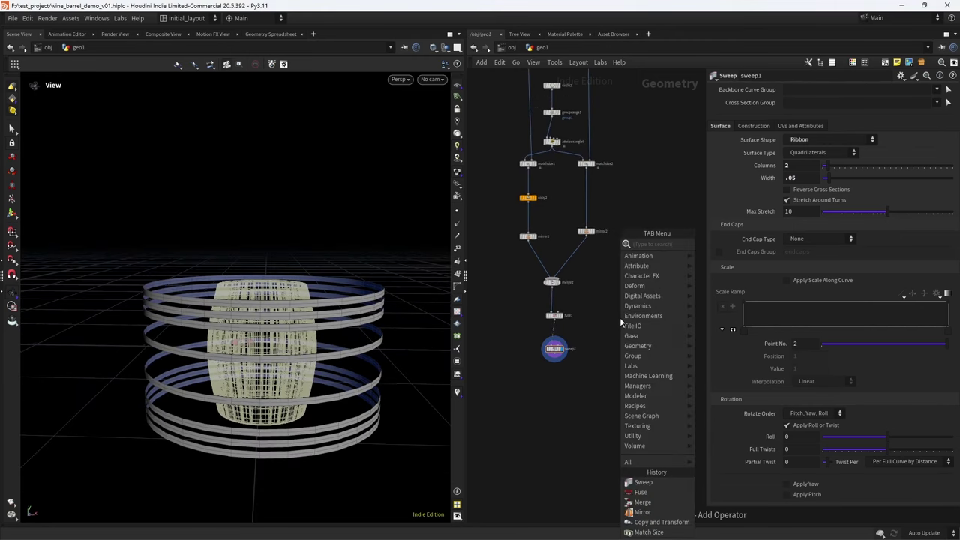
text(polyex)
key(Return)
click(620, 317)
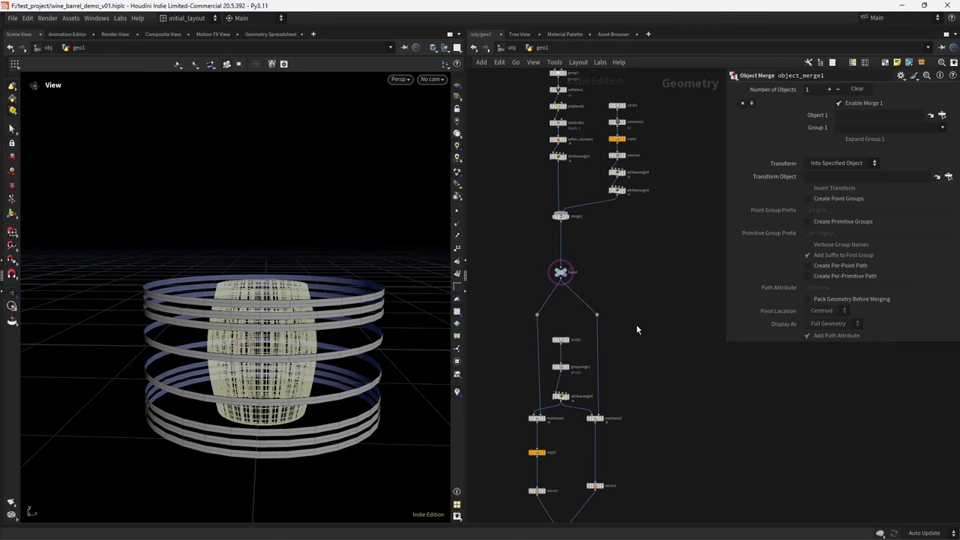
scroll(551, 277, up, 3)
drag(558, 277, 874, 115)
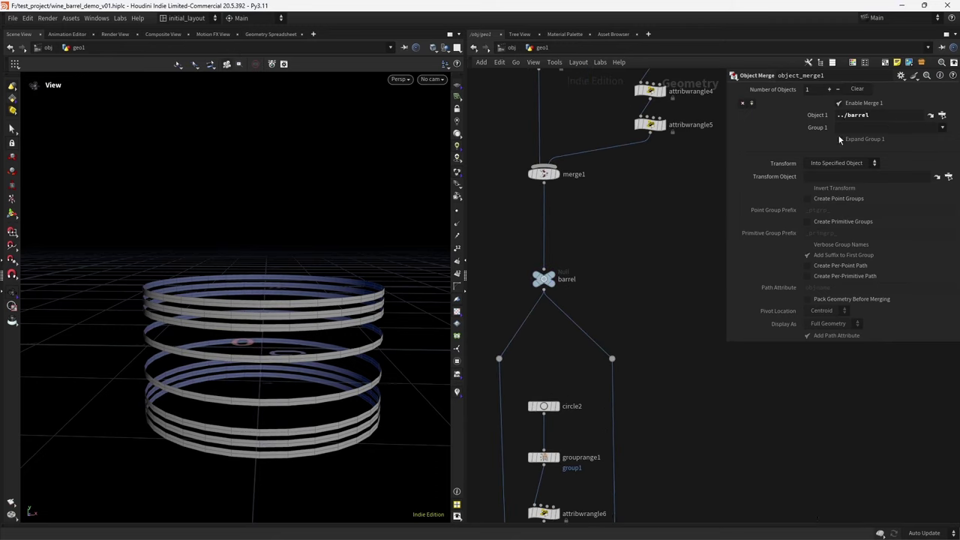
click(672, 282)
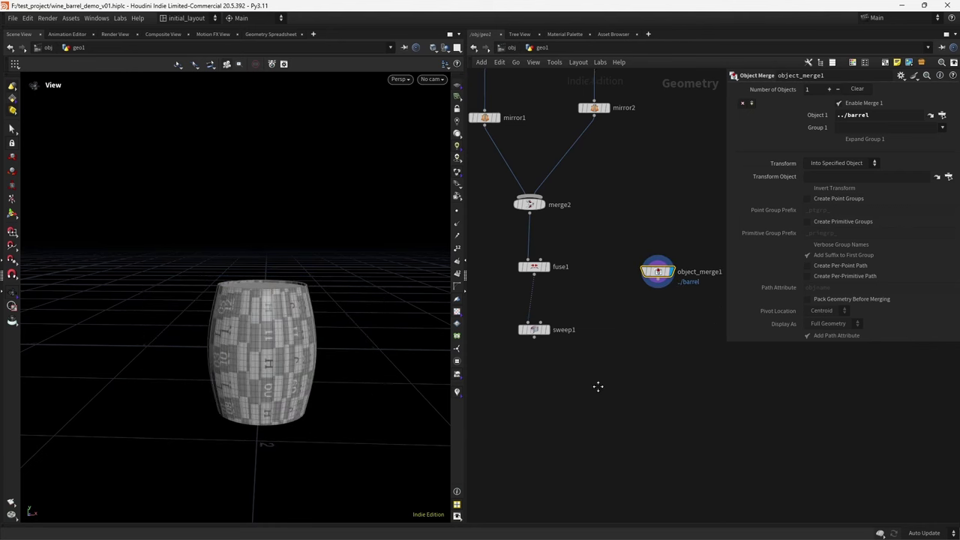
- Add a Ray node below the Sweep, feed it the swept bands and the merged barrel, and display it
scroll(371, 317, up, 5)
key(Tab)
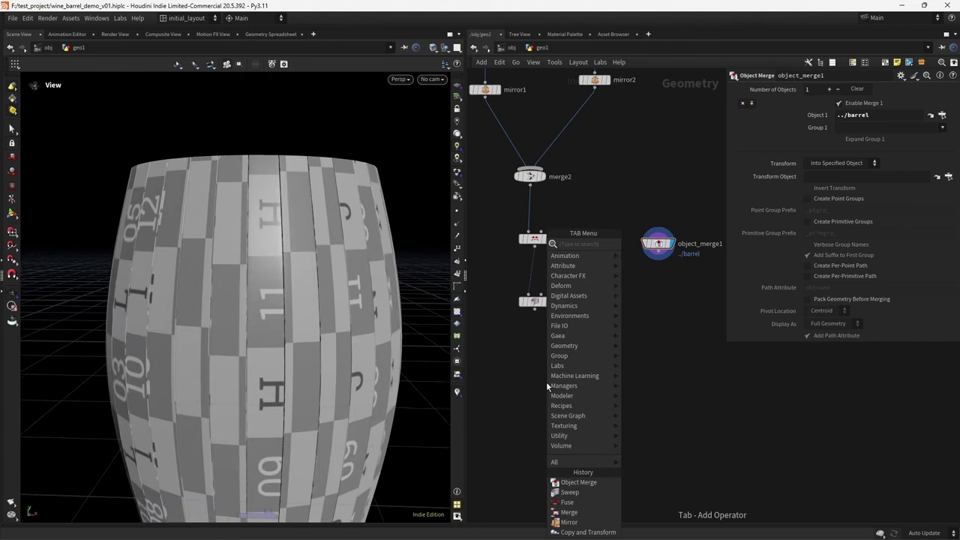
text(ray)
key(Return)
click(546, 381)
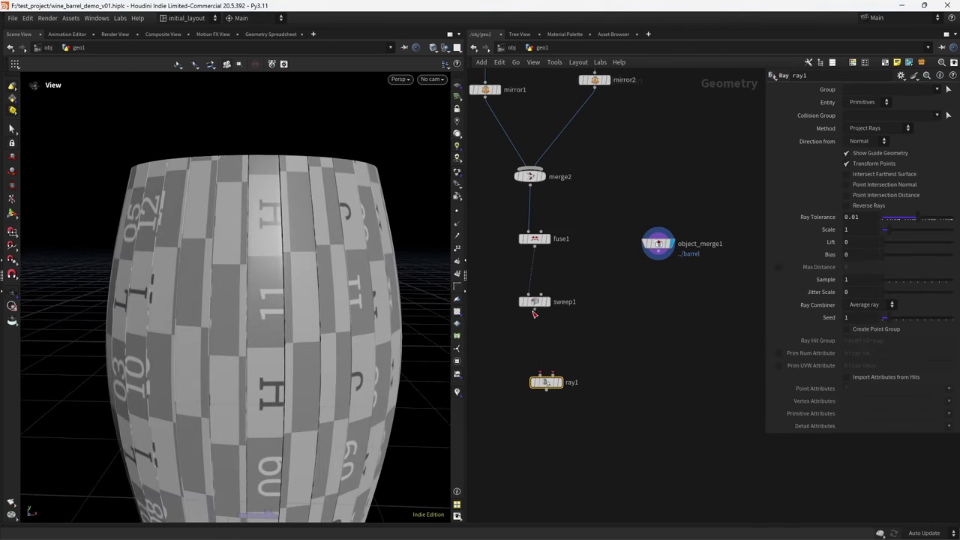
drag(533, 313, 657, 255)
click(558, 384)
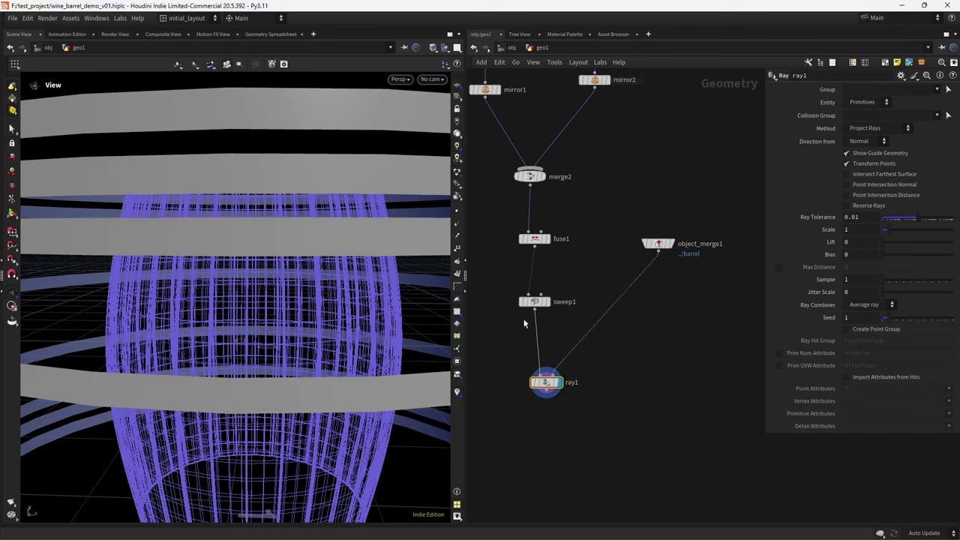
scroll(341, 331, down, 5)
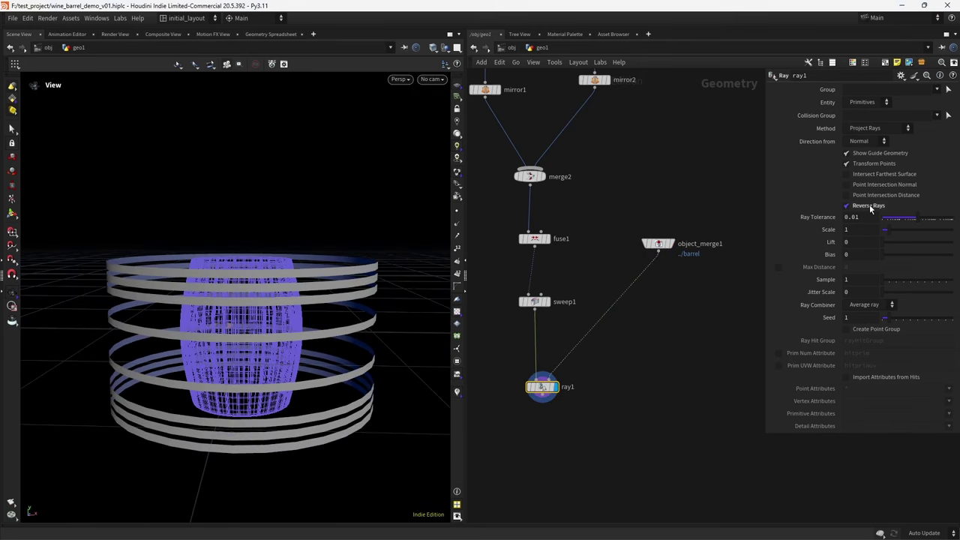
- Turn off Reverse Rays on the Ray node and display the merged barrel to examine its staves
click(870, 204)
click(673, 242)
scroll(256, 303, up, 5)
alt+drag(256, 303, 307, 300)
scroll(354, 250, down, 4)
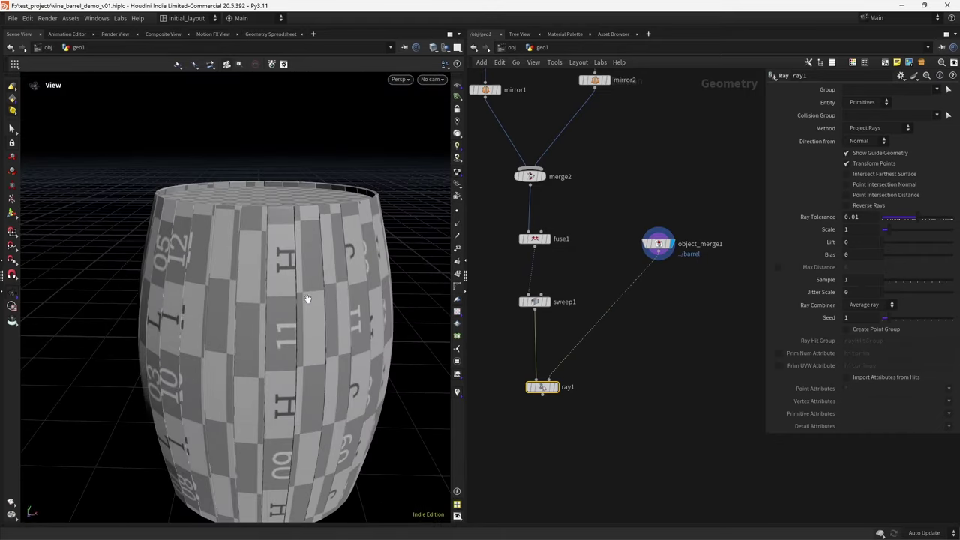
scroll(650, 312, up, 2)
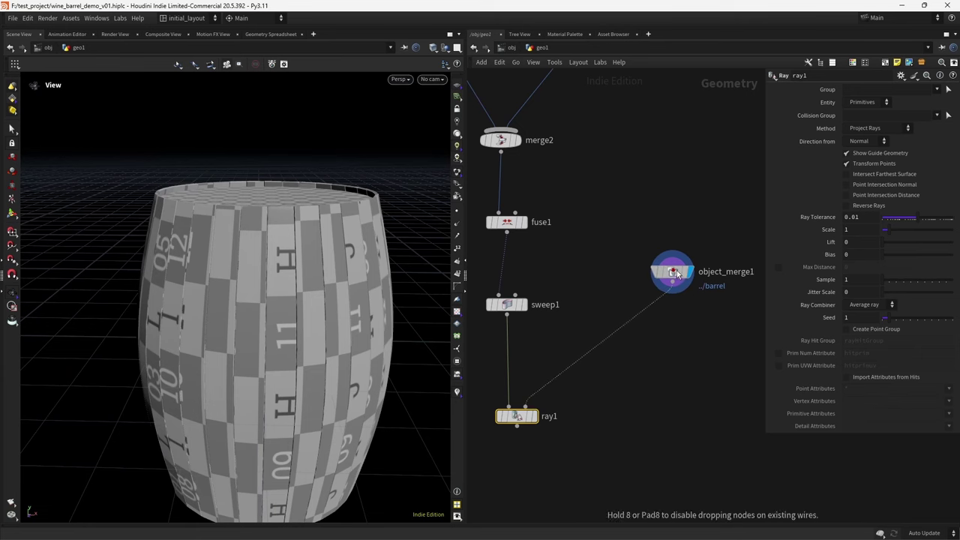
- Insert a Convex Hull node between the Object Merge and Ray nodes, and inspect the hull in shaded wireframe
key(Tab)
text(conve)
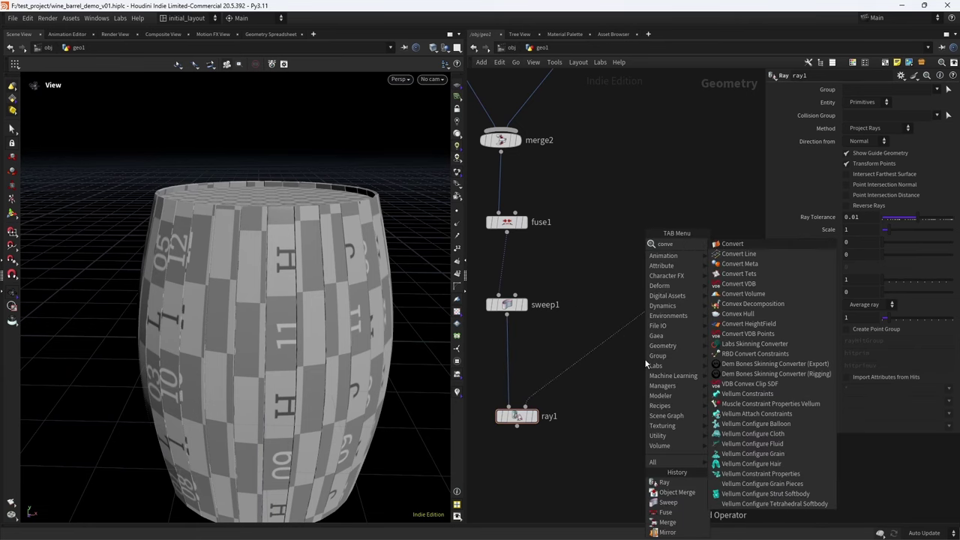
text(xh)
key(Return)
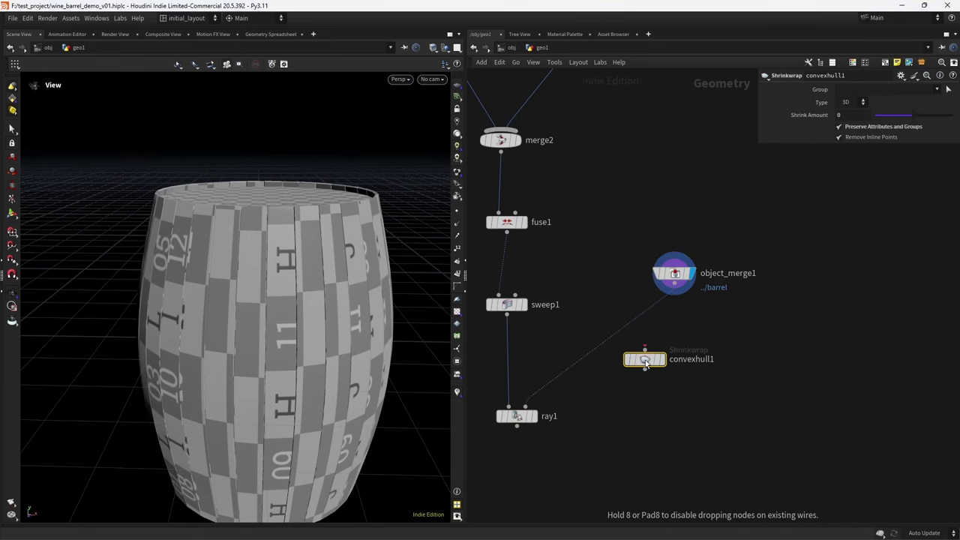
click(645, 358)
drag(644, 358, 657, 342)
click(672, 342)
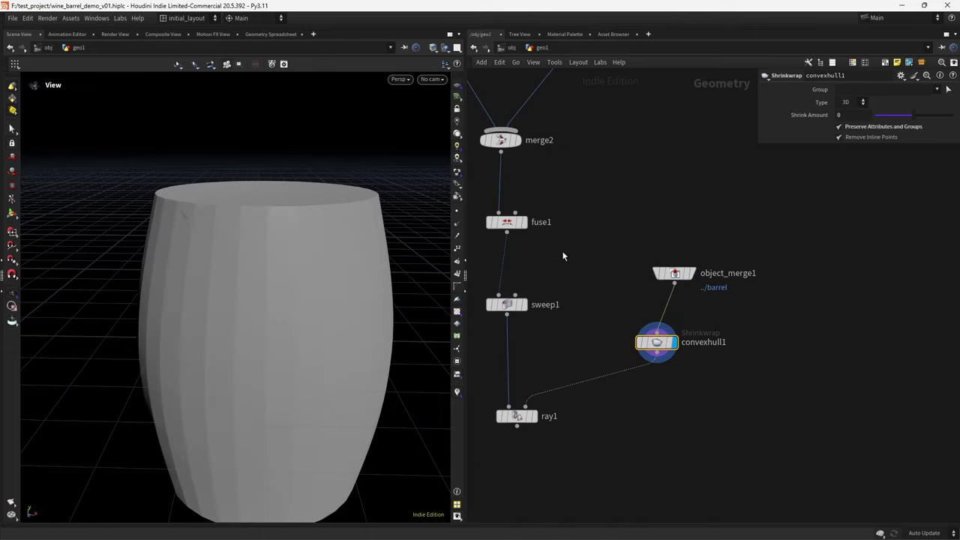
key(shift+w)
mouse_move(356, 282)
mouse_down()
mouse_move(295, 270)
mouse_move(375, 285)
mouse_move(354, 299)
mouse_move(307, 293)
mouse_move(306, 315)
mouse_up()
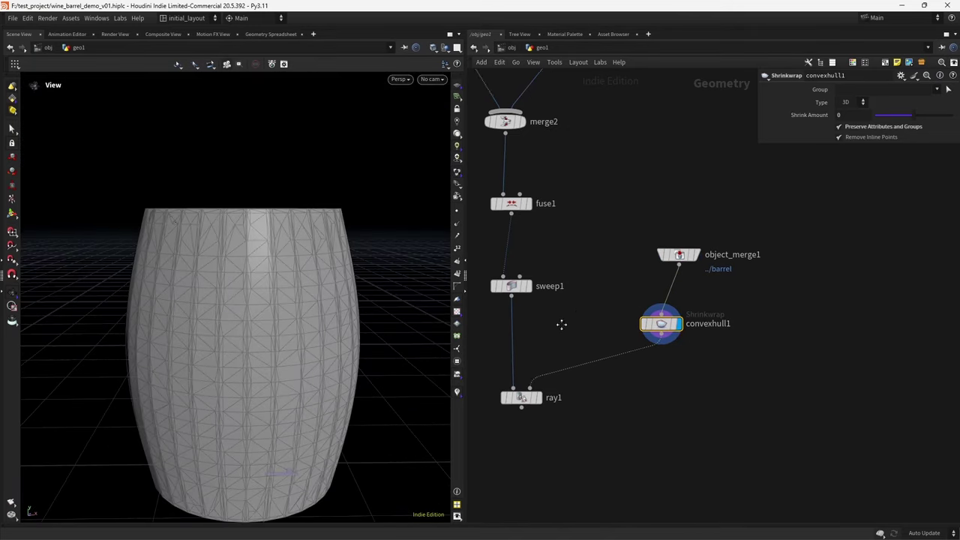
- Display the Ray node, enable Reverse Rays to project the bands onto the hull, and save the scene
click(555, 366)
click(532, 384)
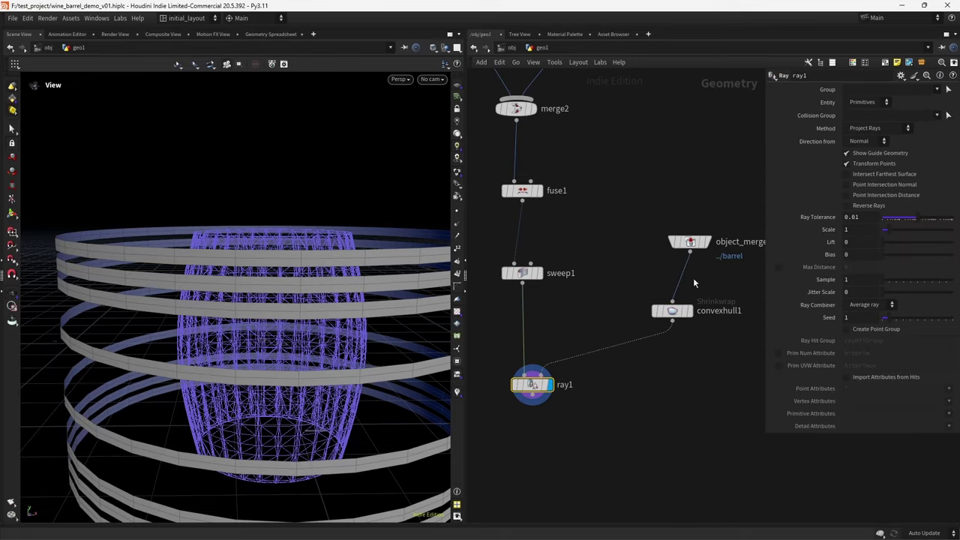
click(867, 210)
drag(353, 270, 368, 325)
key(ctrl+s)
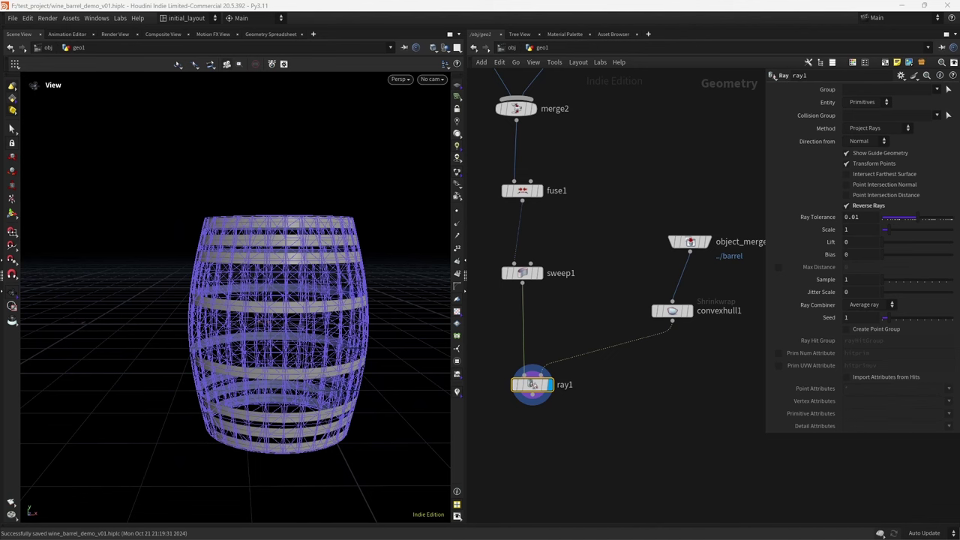
- Add an Attribute Wrangle after the Ray node containing f@hoops = 1; and display it
middle_drag(574, 474, 582, 379)
key(Tab)
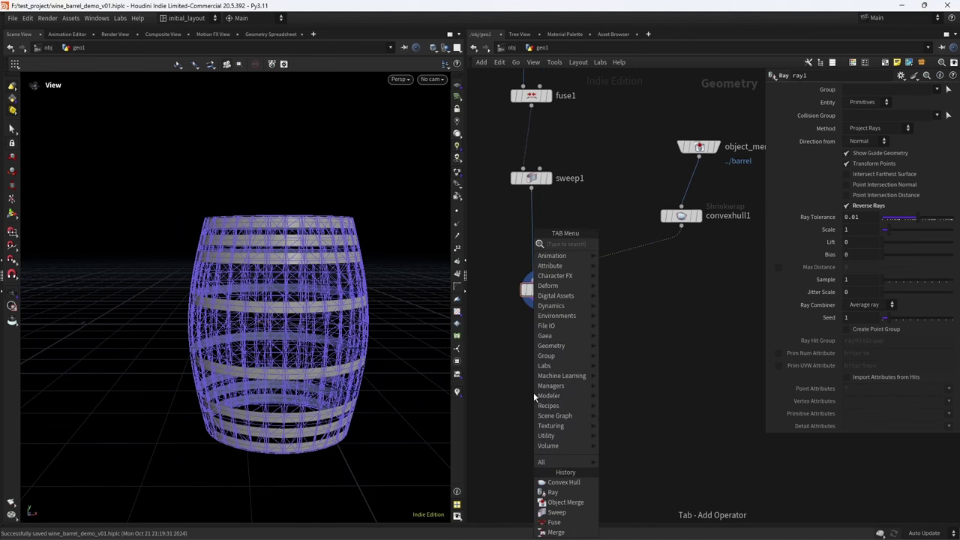
click(533, 392)
click(534, 396)
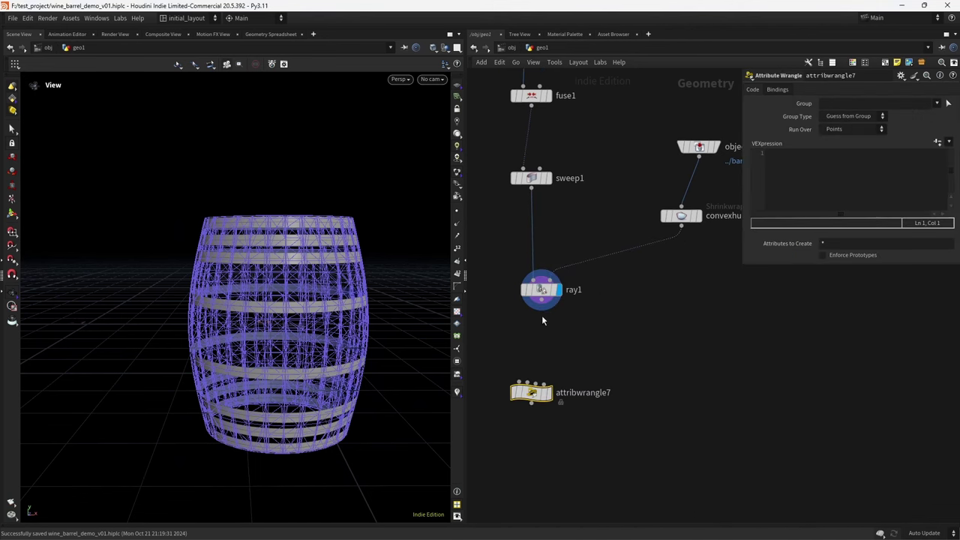
click(545, 394)
click(794, 202)
text(f)
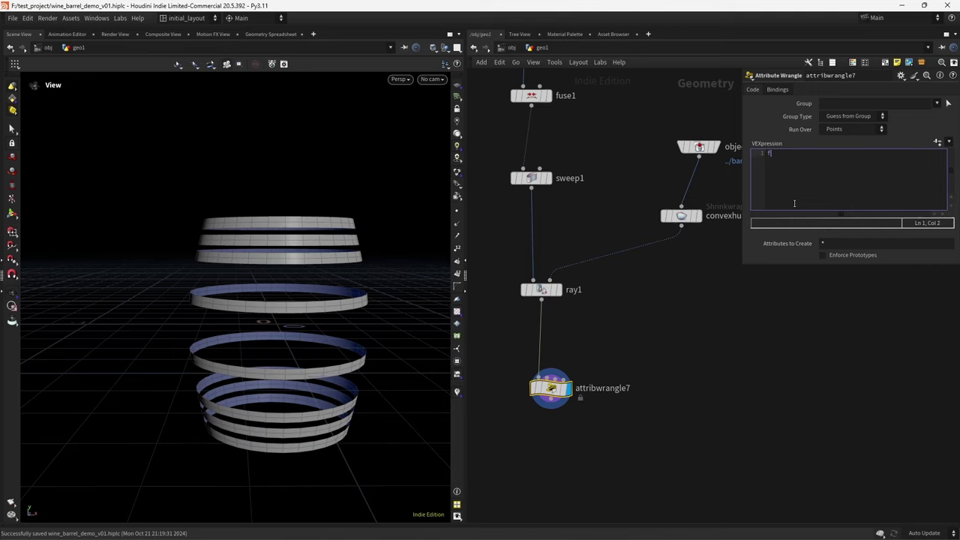
text(oops = 1;)
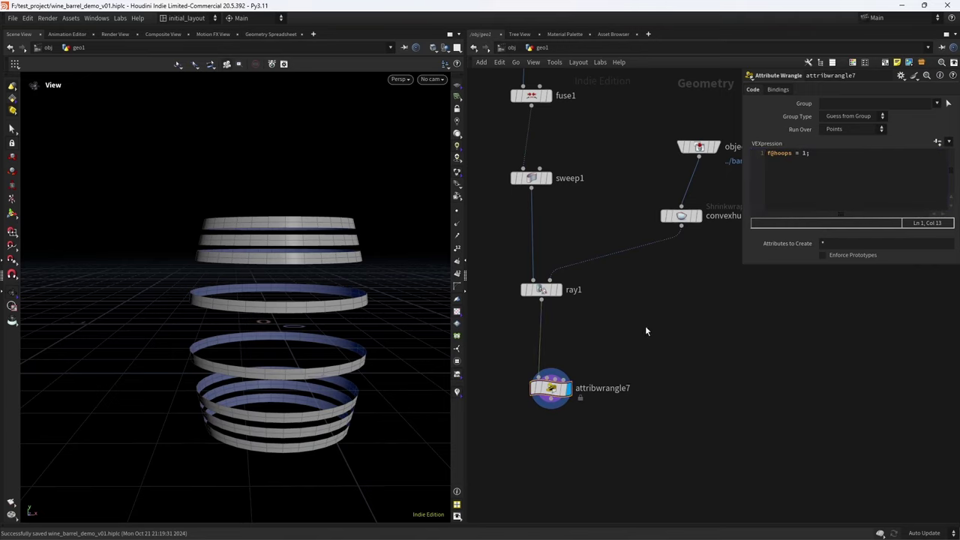
- Add a Peak node below the hoops wrangle and wire the wrangle's output into it
scroll(645, 326, down, 2)
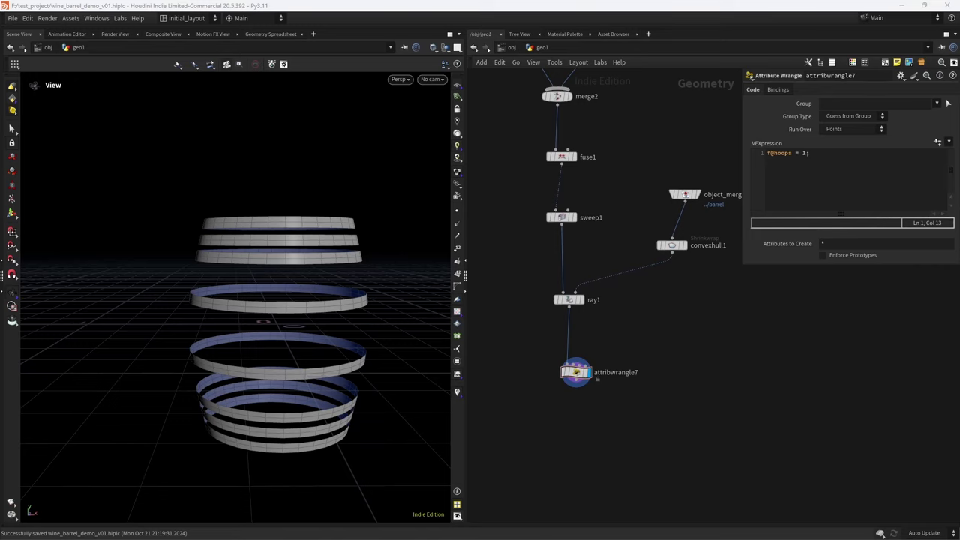
middle_drag(659, 422, 643, 388)
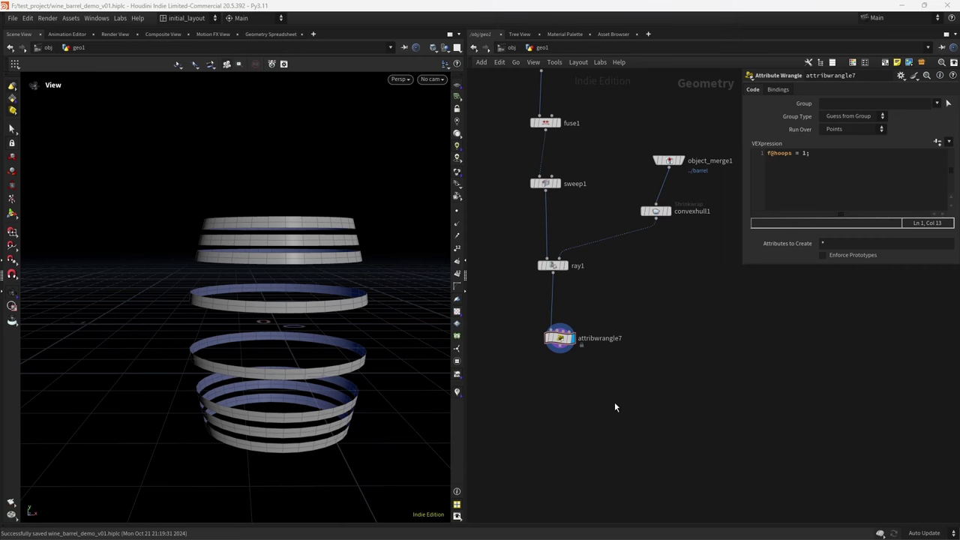
scroll(615, 407, up, 1)
key(Tab)
key(Return)
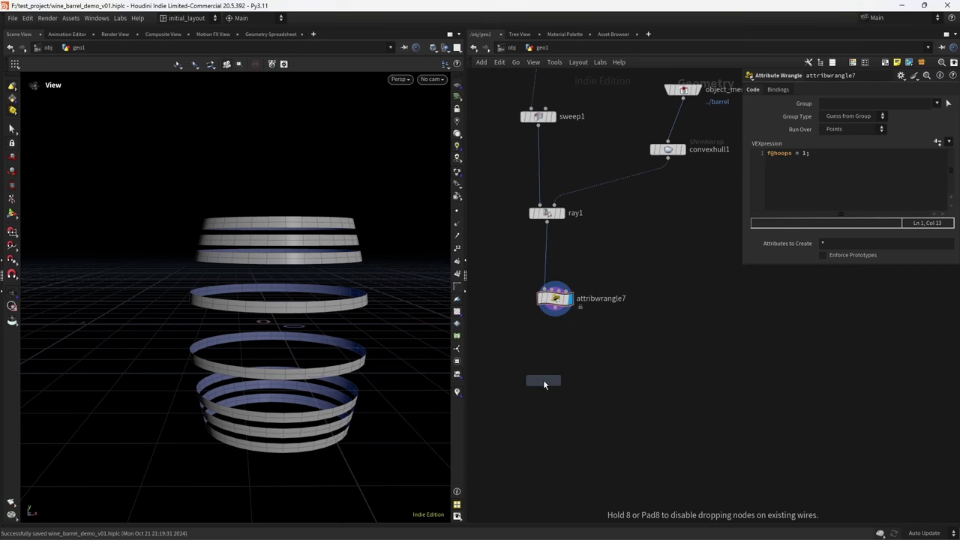
click(545, 384)
drag(555, 314, 542, 374)
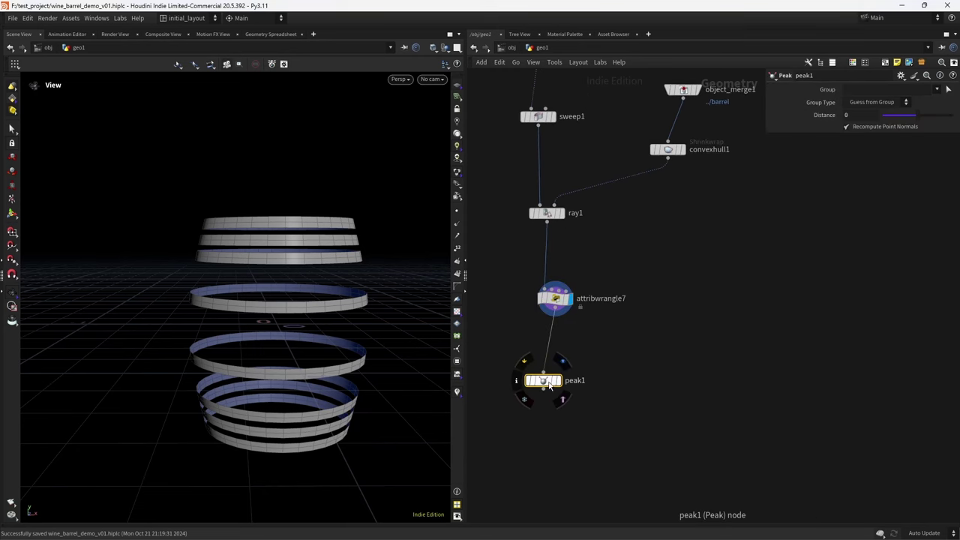
key(h)
- Show the barrel null as template geometry and turn off the UV texture display in the viewport
scroll(645, 315, up, 5)
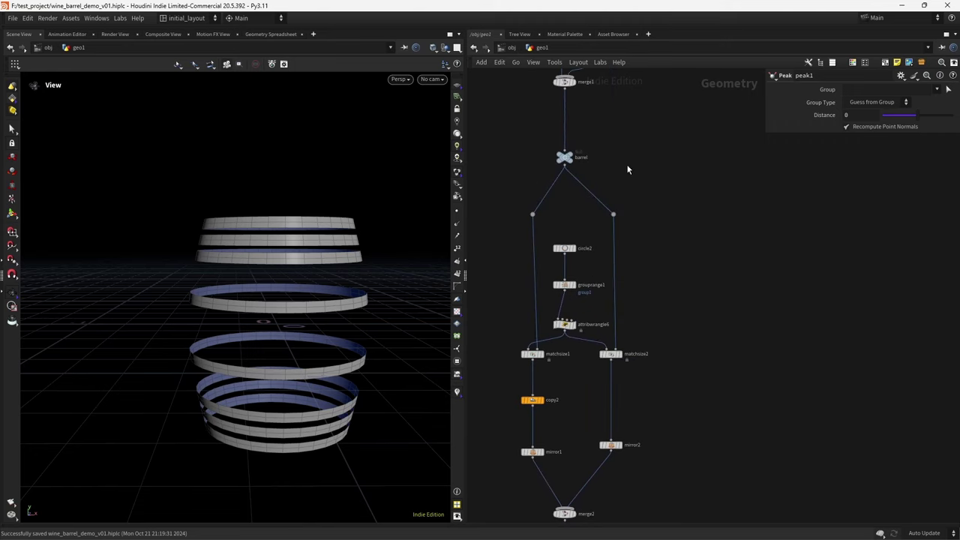
scroll(628, 169, up, 2)
click(556, 178)
scroll(272, 273, up, 4)
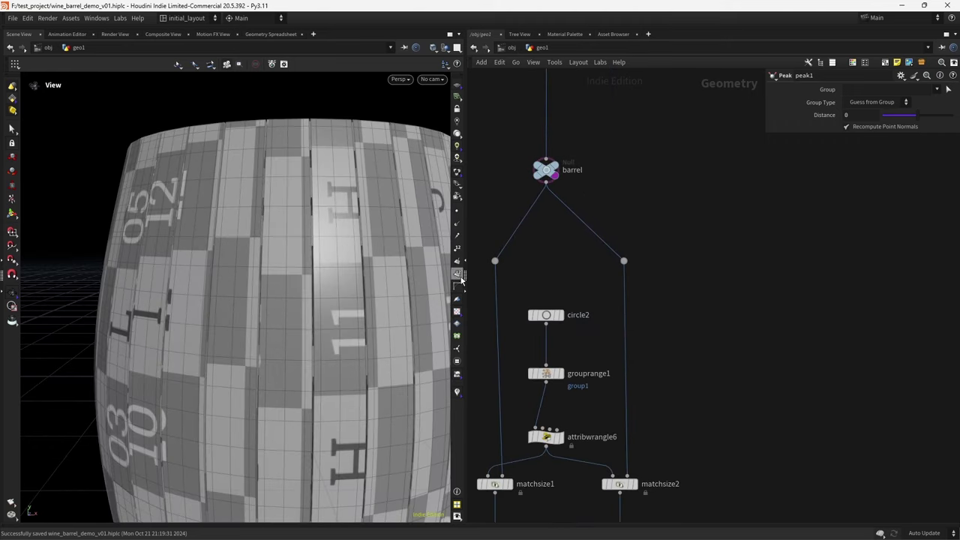
click(458, 312)
scroll(332, 300, down, 3)
- Display the Peak node and set its Distance to .0005 to offset the hoops from the staves
scroll(699, 274, down, 5)
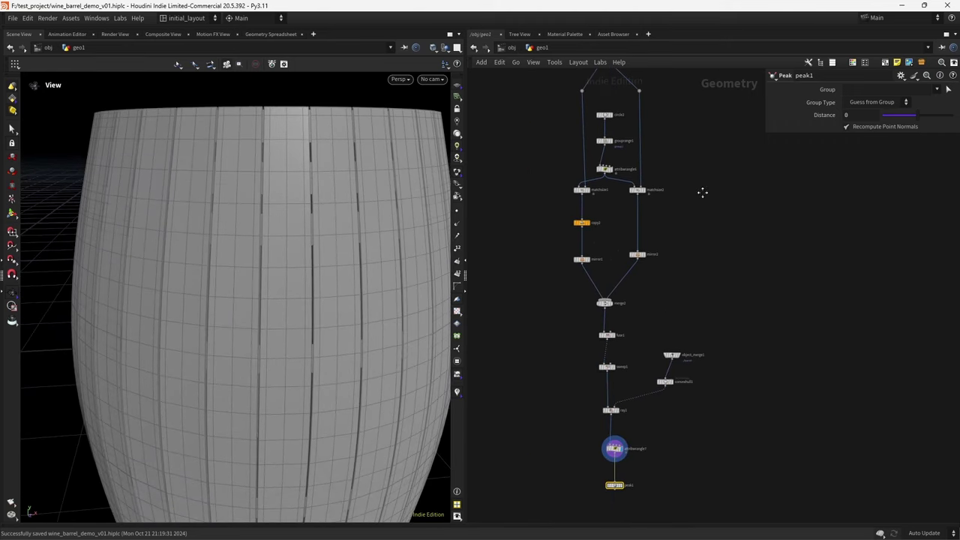
scroll(653, 327, up, 4)
click(596, 363)
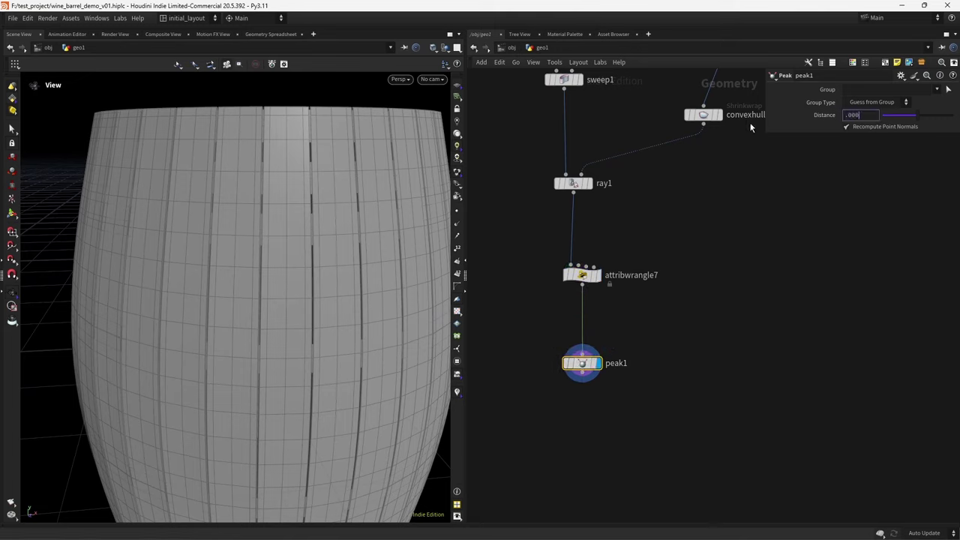
key(Return)
scroll(292, 331, down, 5)
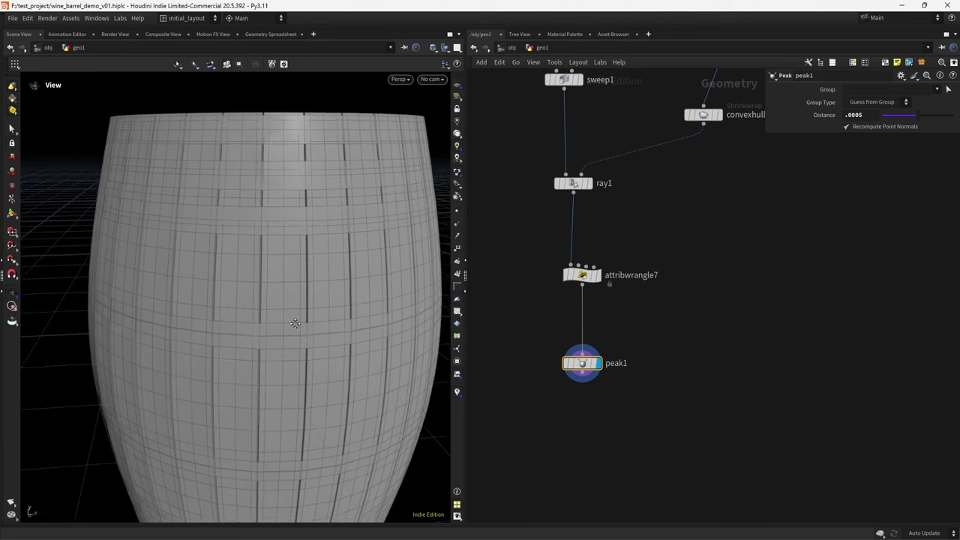
- Save the scene and turn the UV texture display back on in the viewport
drag(294, 325, 317, 345)
key(ctrl+s)
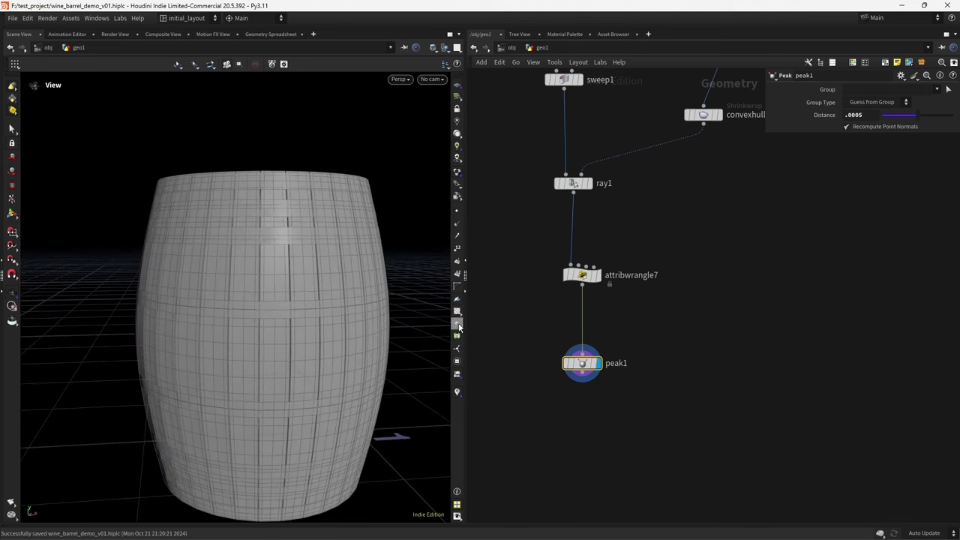
click(457, 324)
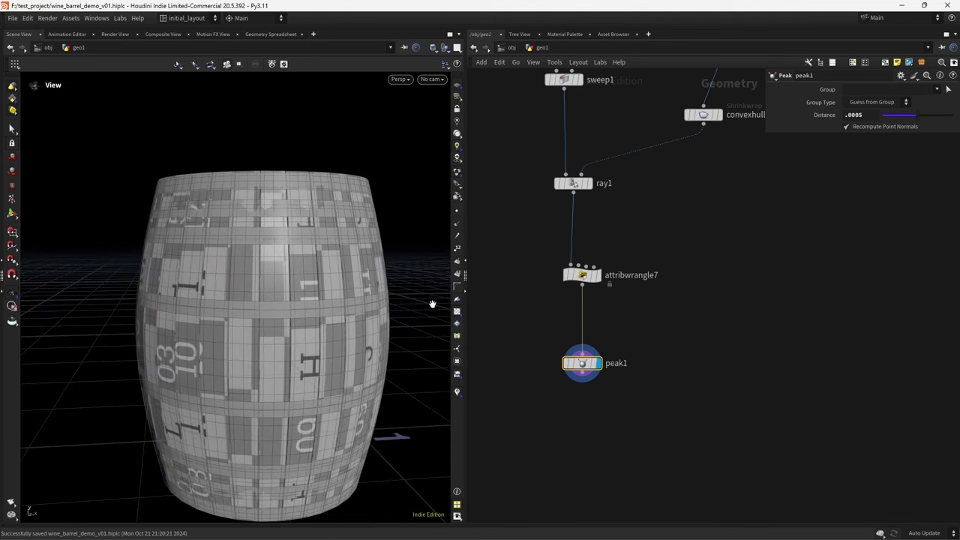
scroll(345, 300, up, 3)
scroll(341, 300, down, 1)
scroll(339, 301, up, 2)
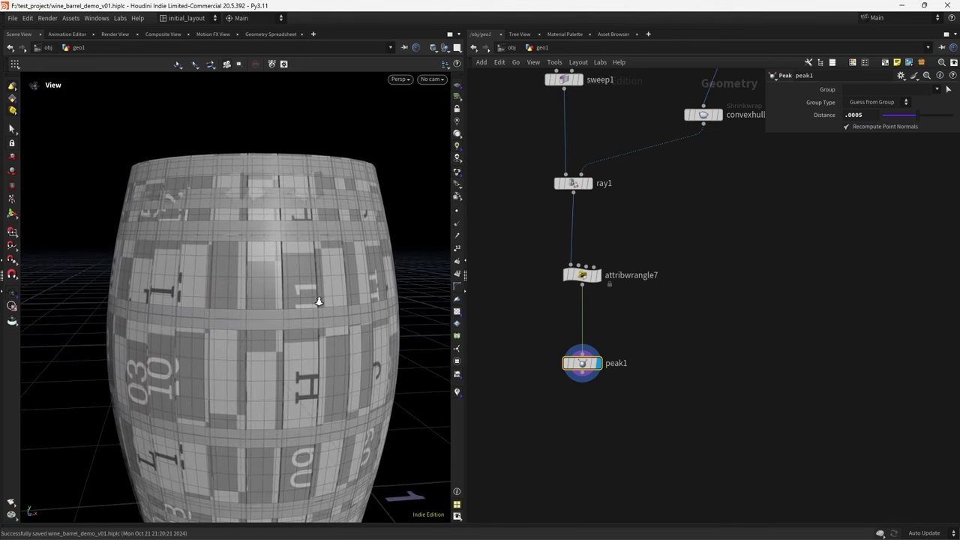
scroll(586, 347, up, 3)
- Add a Labs Fast Group Unshared node below the Peak node, wire it in and display it
key(Tab)
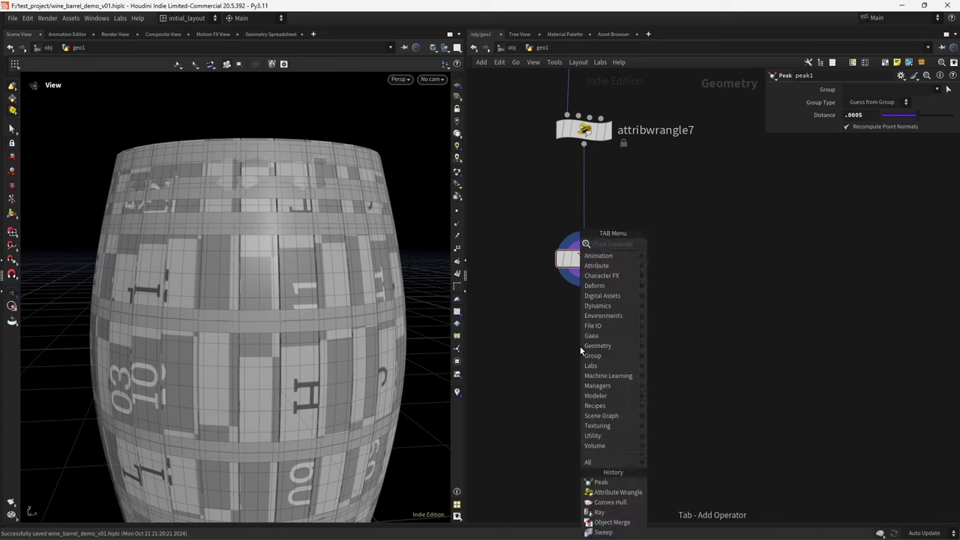
text(unshared)
key(Return)
click(580, 345)
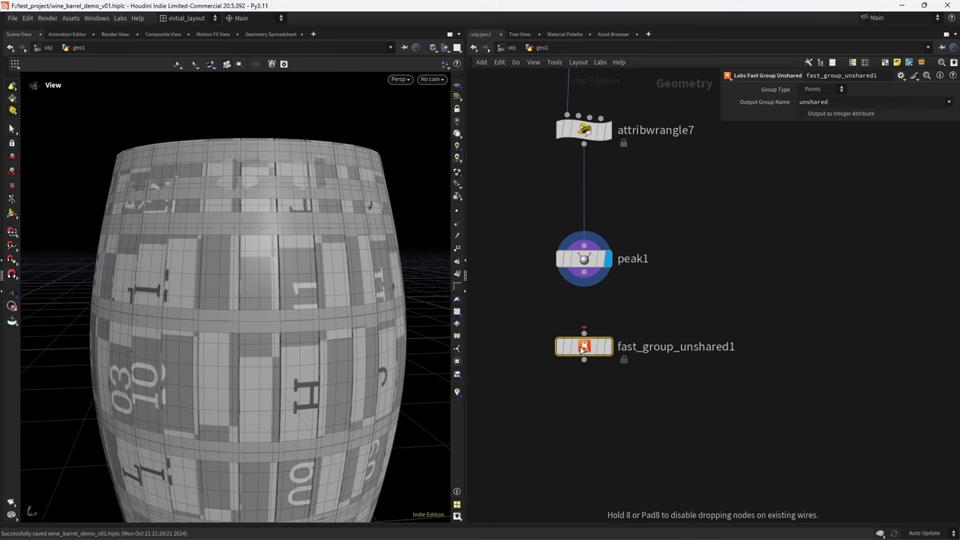
key(r)
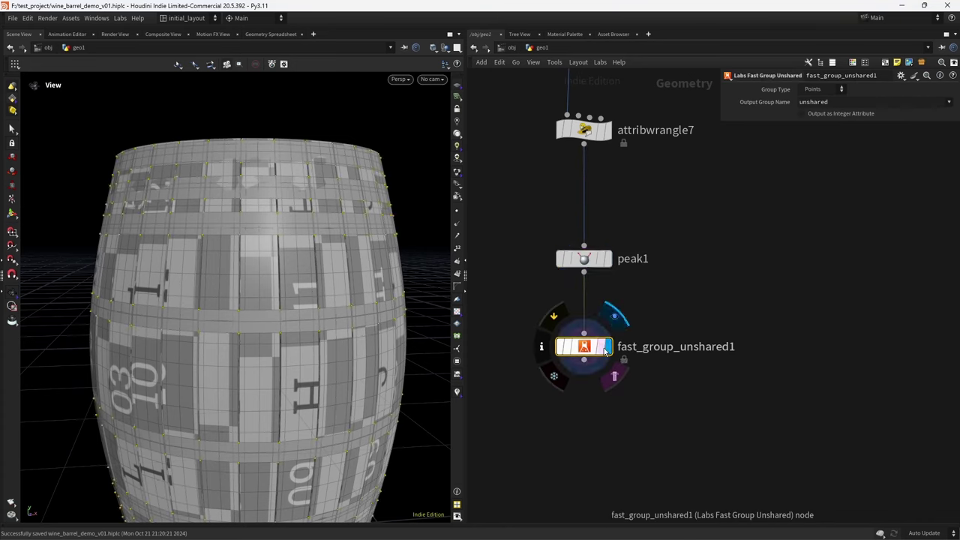
- Set the Group Type of the Fast Group Unshared node to Edges
click(821, 89)
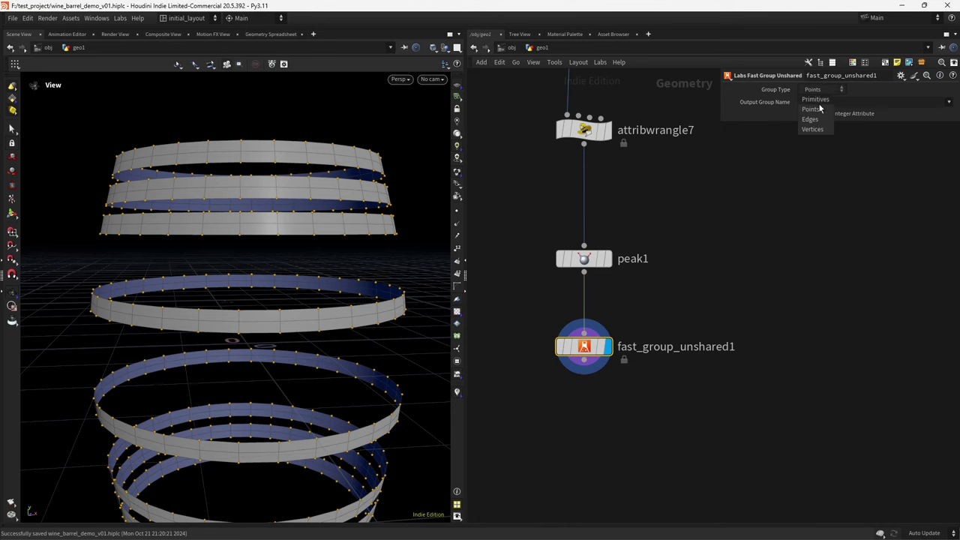
click(814, 123)
scroll(334, 315, up, 5)
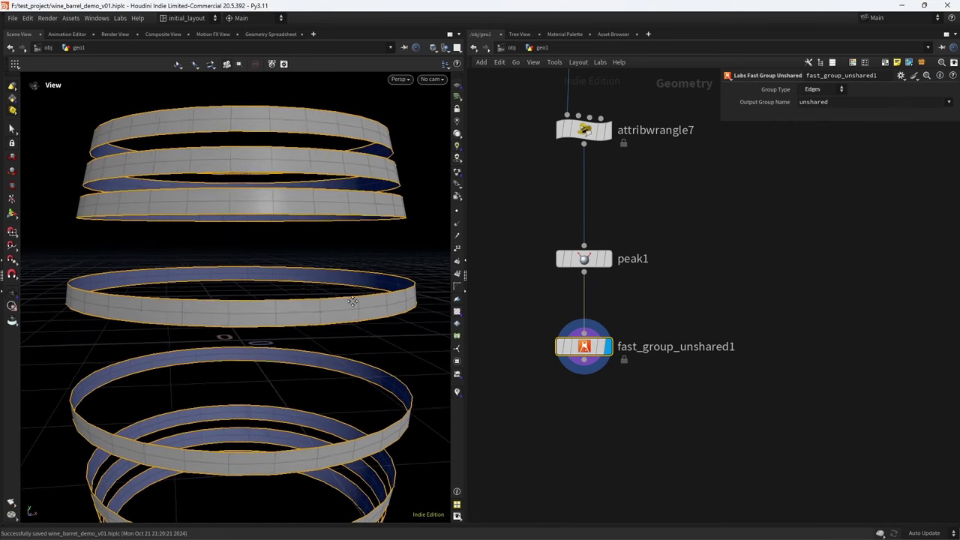
- Add a PolyExtrude node after the Fast Group Unshared node, wire it in and display it
key(Tab)
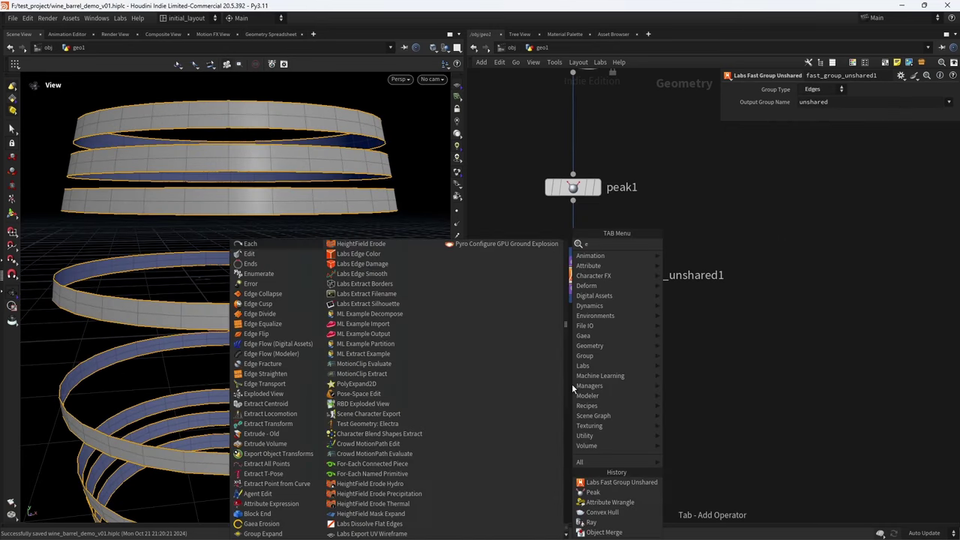
text(extru)
key(Return)
click(571, 383)
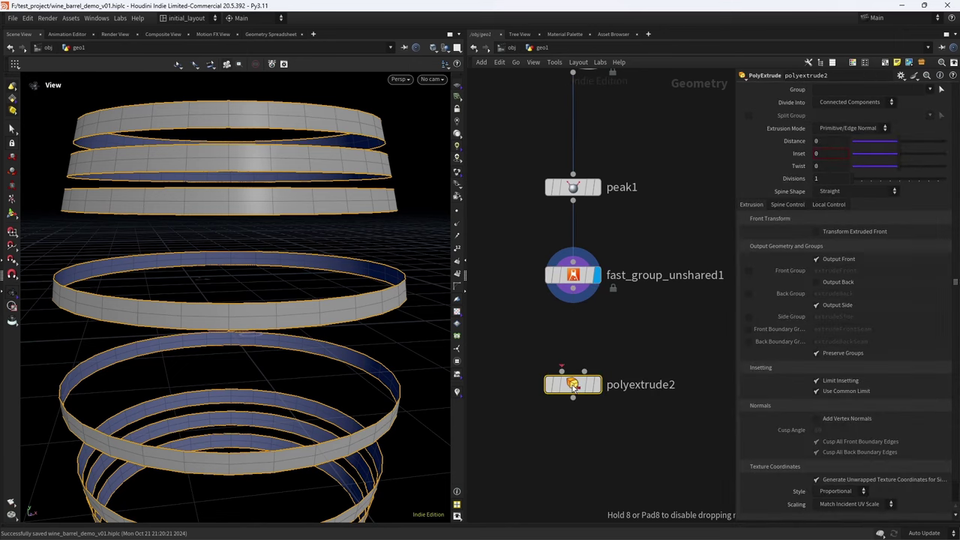
click(602, 354)
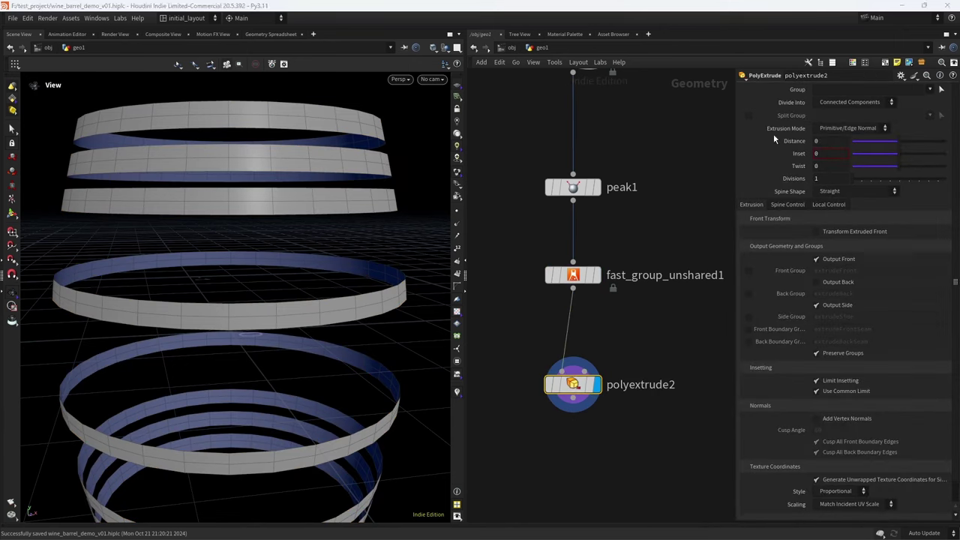
- Thicken the hoops by setting the PolyExtrude Distance to .003 and enabling Output Back
click(825, 140)
text(.003)
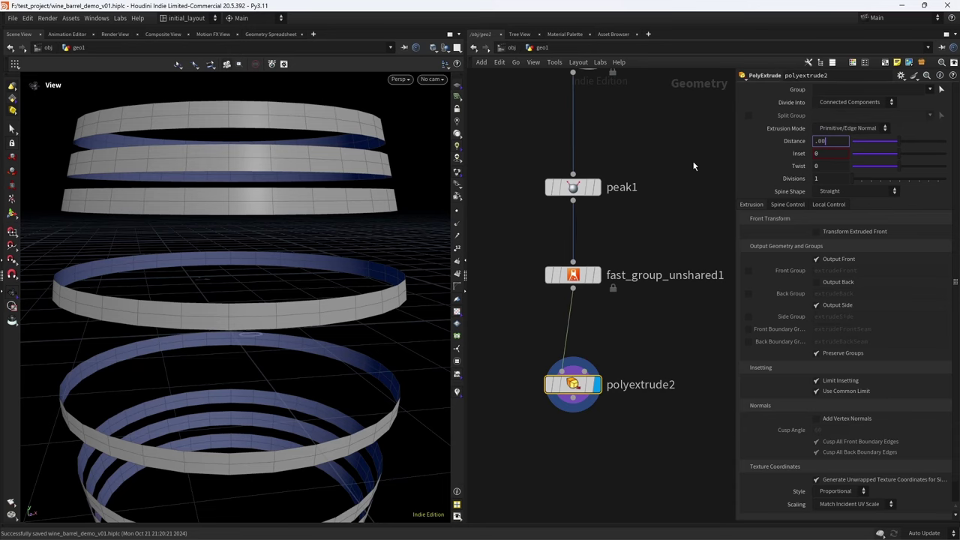
key(Return)
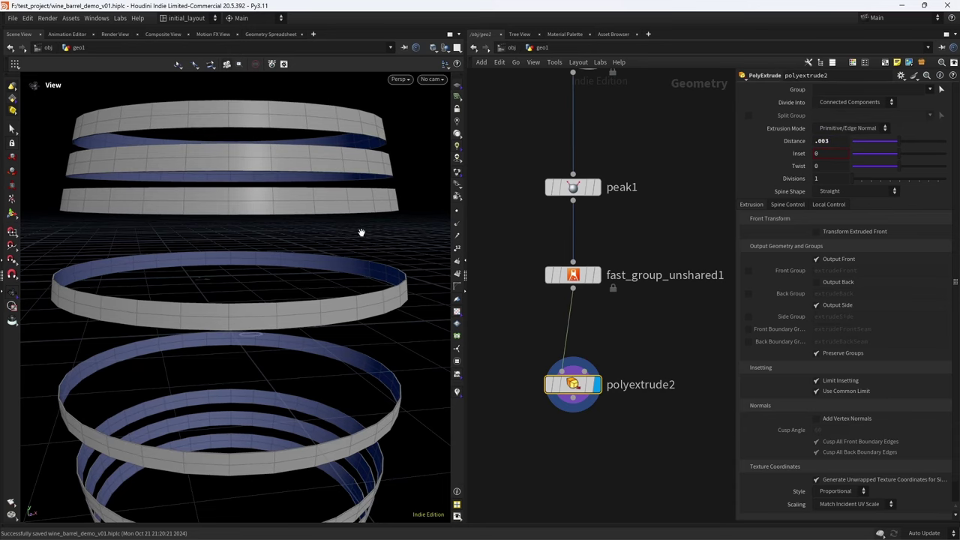
click(816, 281)
alt+drag(391, 313, 368, 356)
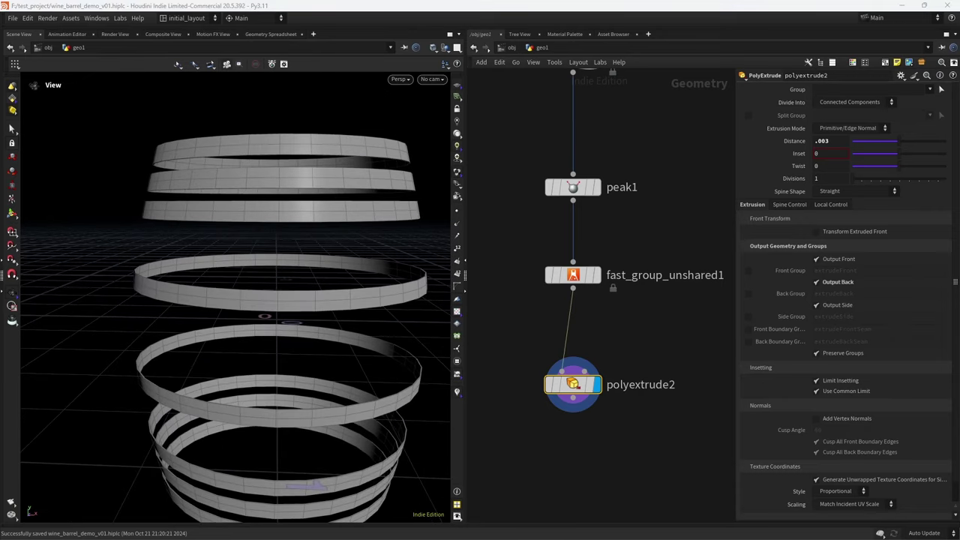
- Display the Group by Range node to examine the grouped circle points, and return the display to the PolyExtrude node
scroll(642, 422, down, 5)
scroll(648, 305, up, 6)
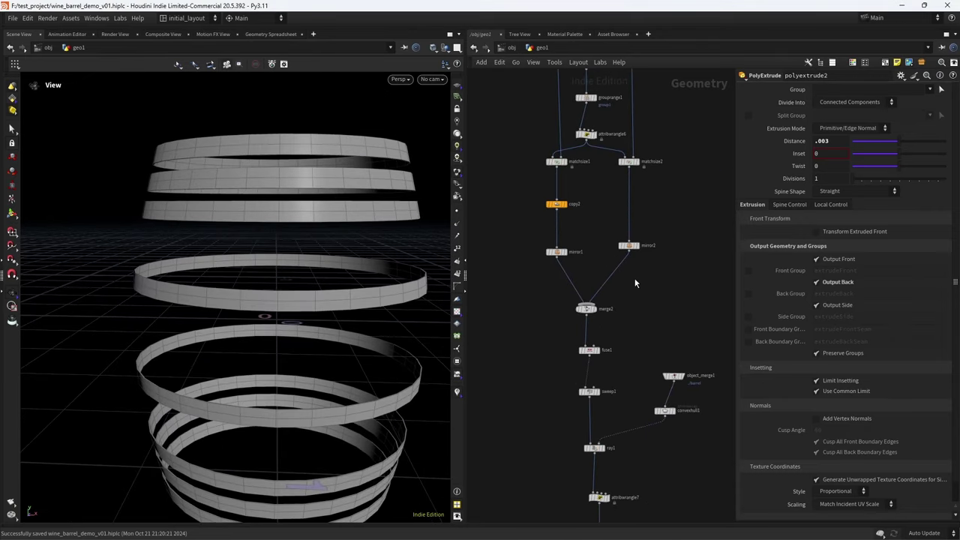
click(561, 322)
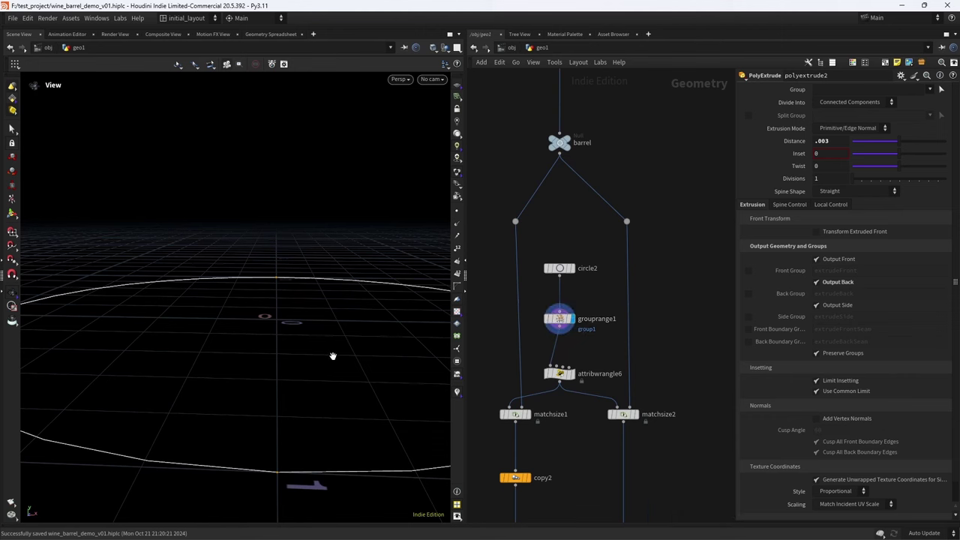
scroll(322, 368, down, 3)
scroll(630, 216, down, 4)
scroll(615, 259, up, 5)
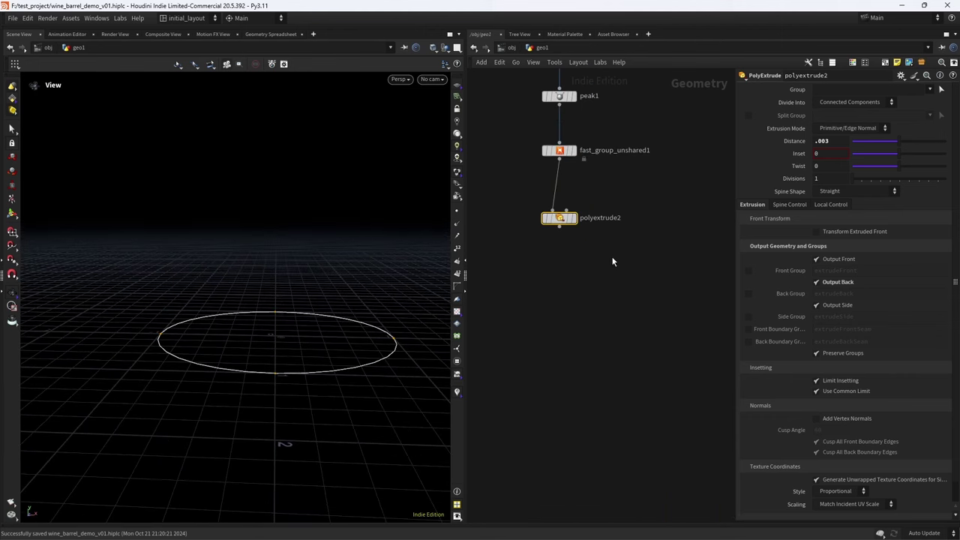
click(576, 297)
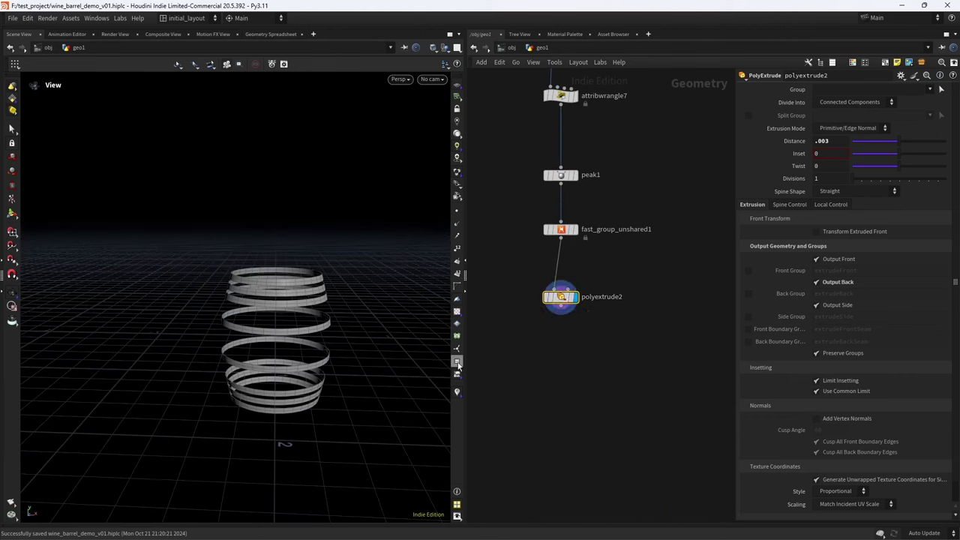
- Open the viewport's group list, list the point groups and highlight group1 on the extruded hoops
click(458, 363)
click(422, 96)
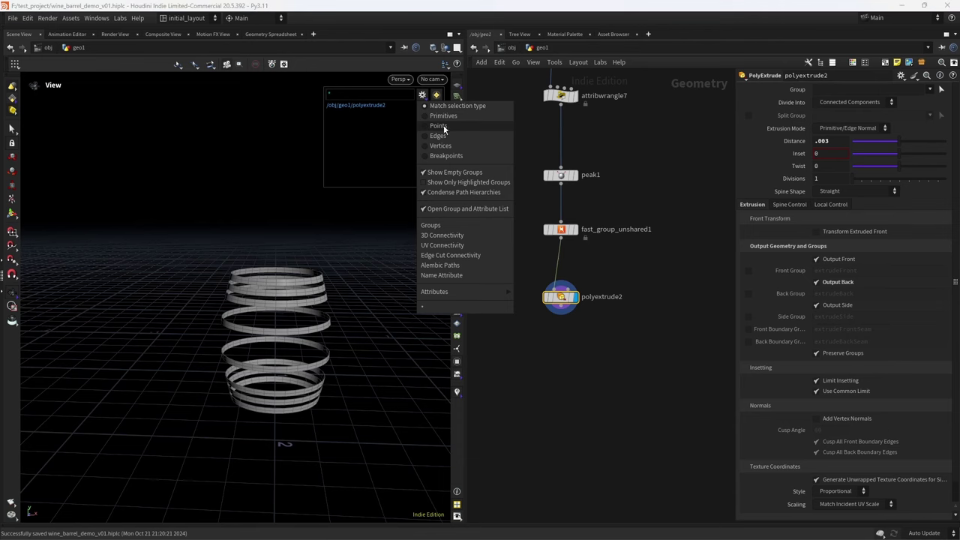
click(444, 132)
click(422, 95)
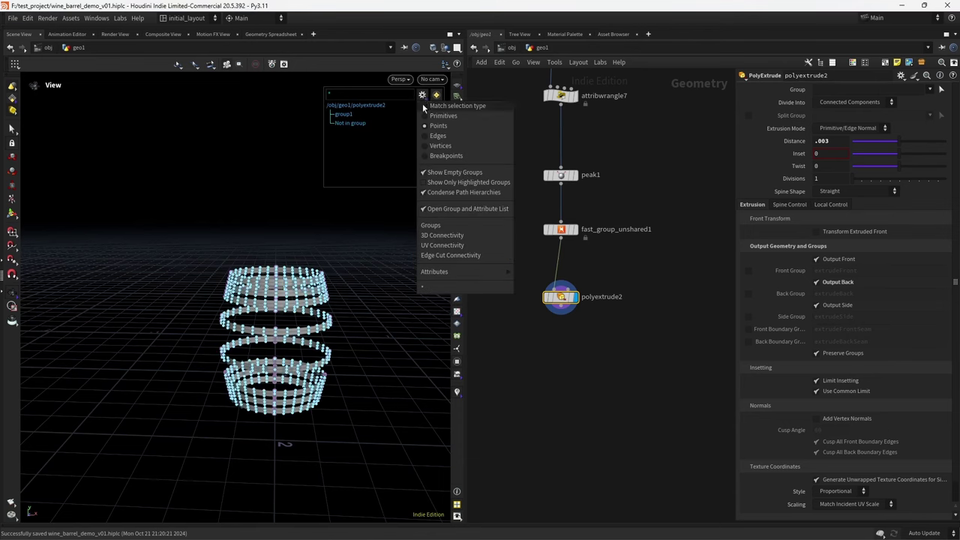
click(459, 136)
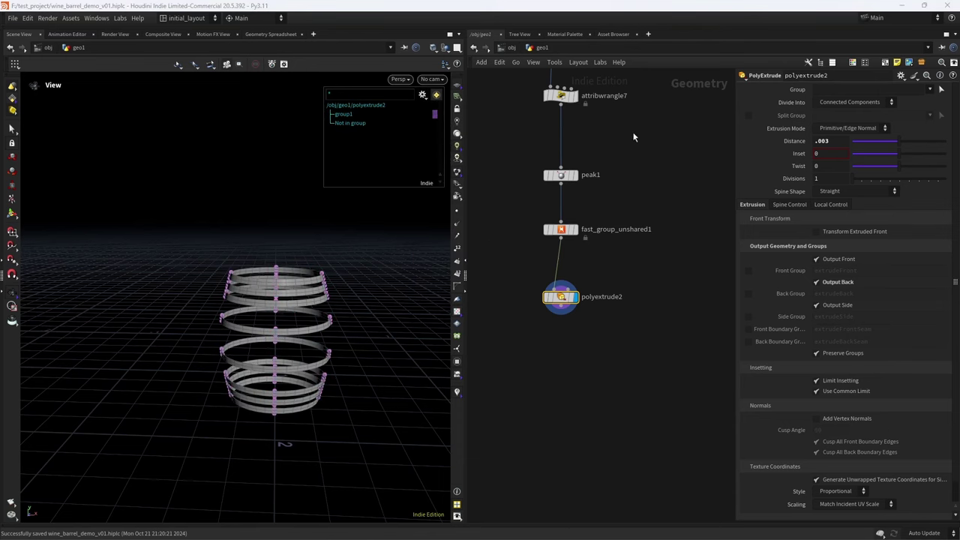
- Change the Group Name on the Group by Range node below the circle to range
scroll(589, 171, up, 10)
scroll(518, 338, up, 15)
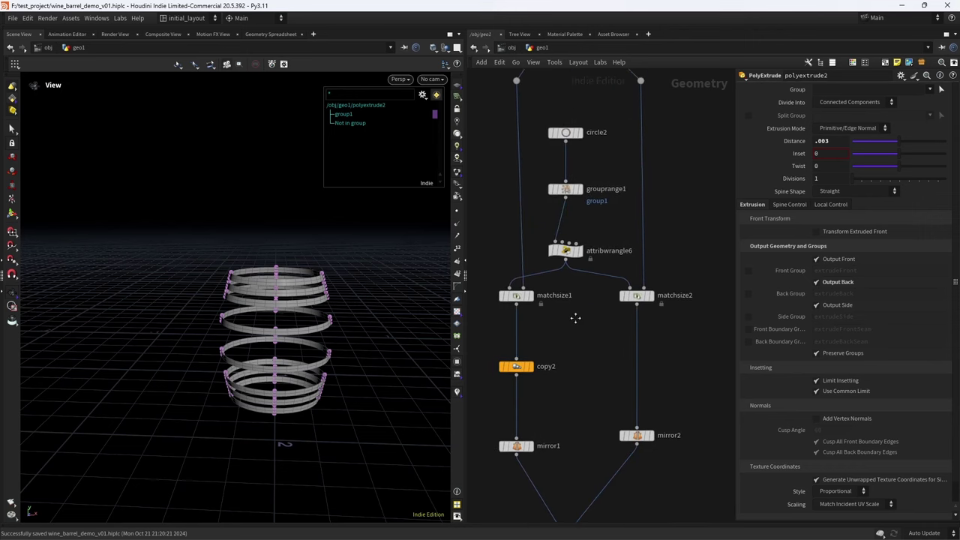
click(556, 246)
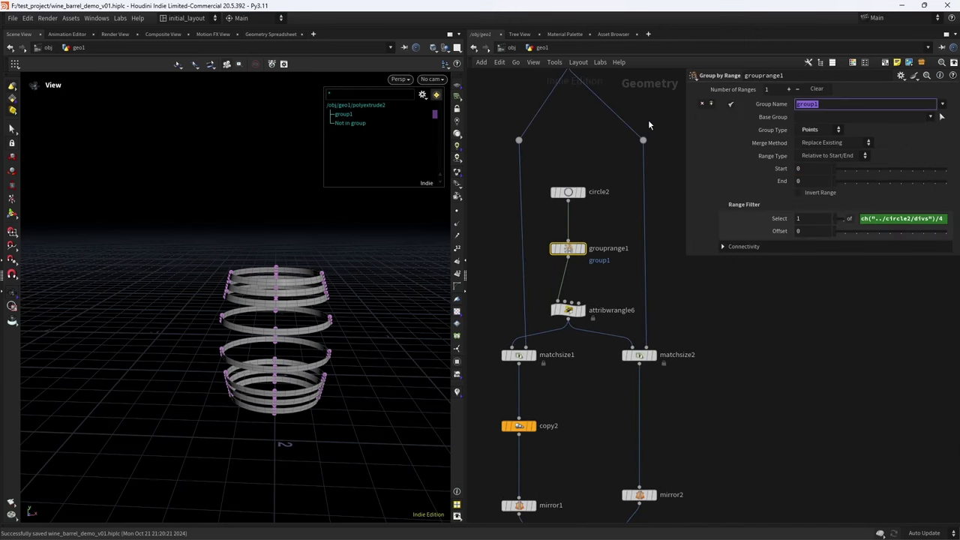
text(range)
key(Return)
middle_drag(582, 420, 576, 292)
scroll(315, 322, up, 5)
alt+drag(315, 322, 403, 312)
scroll(322, 311, up, 6)
alt+drag(377, 356, 575, 315)
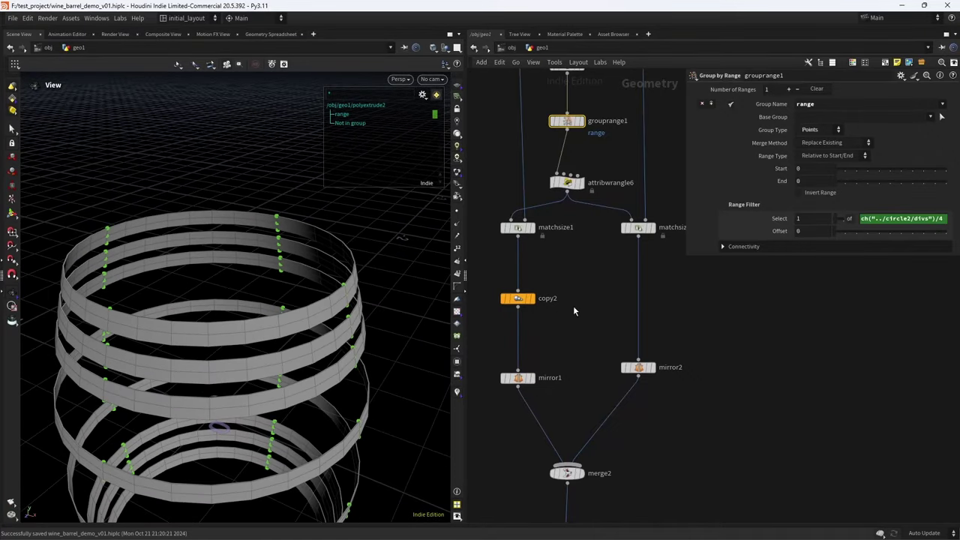
- Add a Group Find Path node below the PolyExtrude node, wire it in and display it
scroll(575, 315, down, 6)
scroll(546, 381, up, 6)
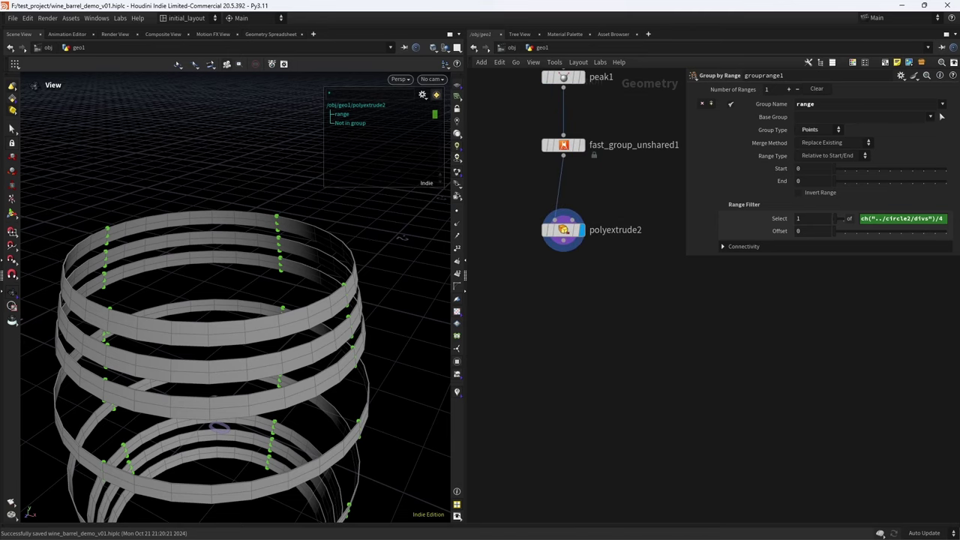
key(Tab)
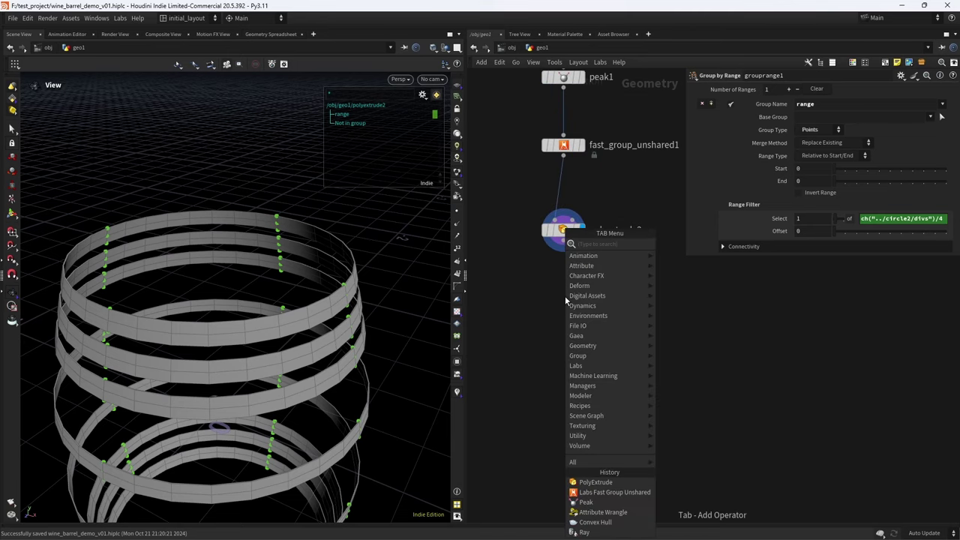
key(Escape)
key(Tab)
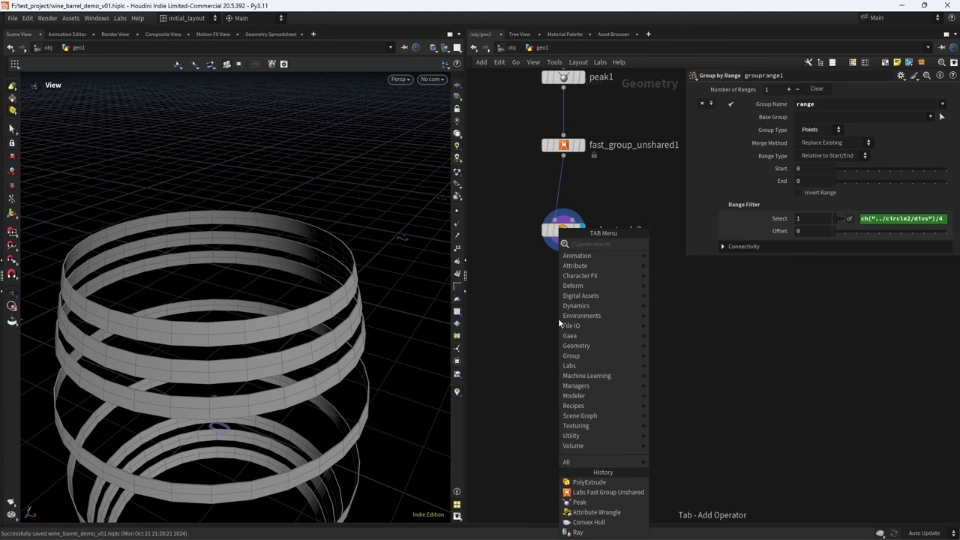
text(gfpa)
key(Return)
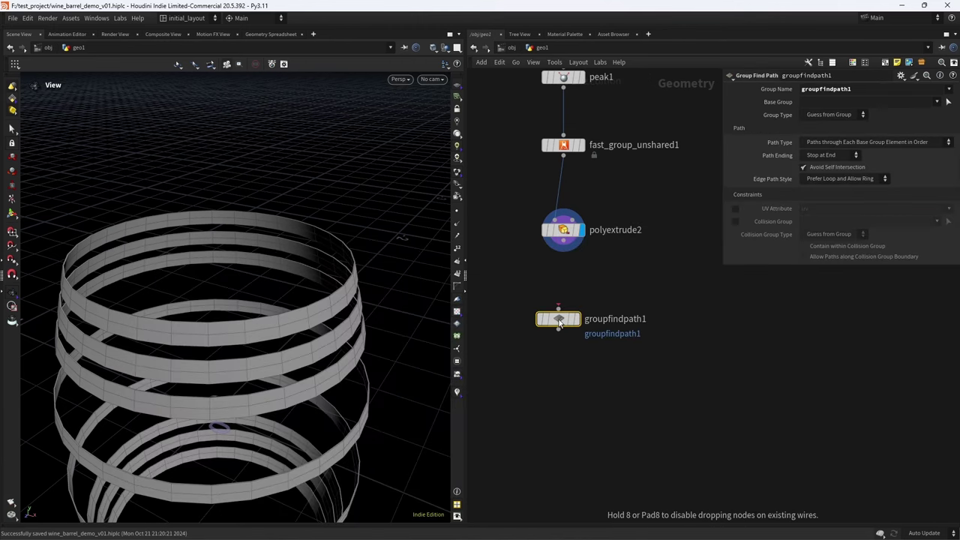
click(558, 318)
drag(563, 239, 558, 309)
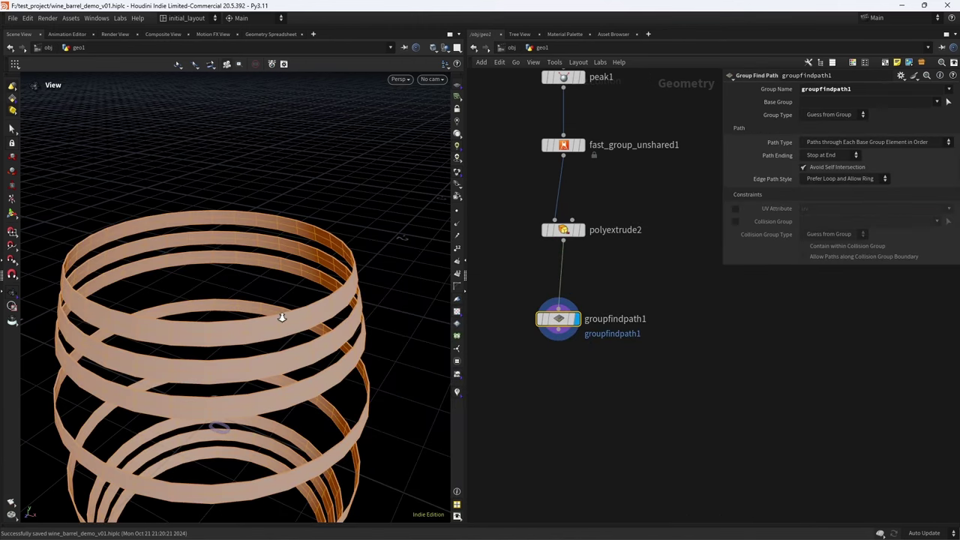
alt+drag(280, 317, 293, 301)
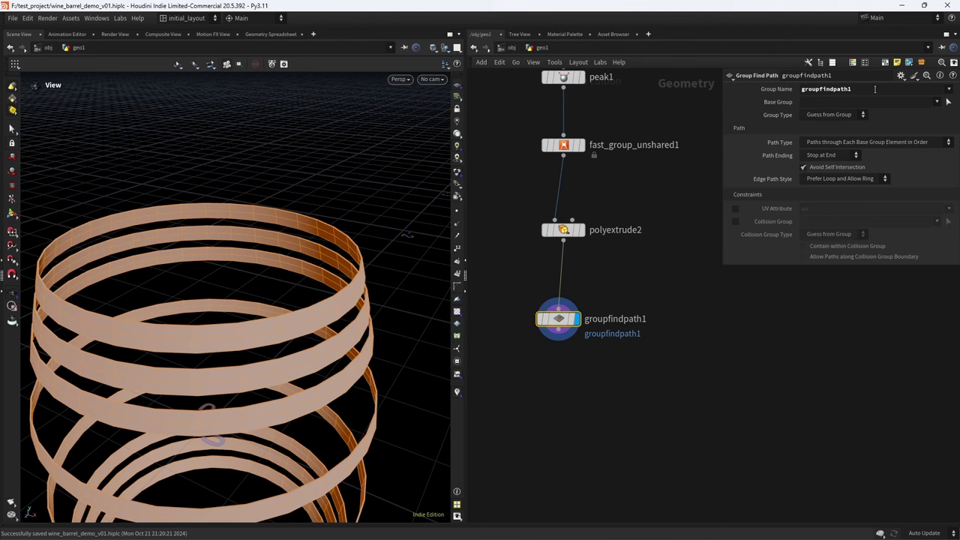
- Set the Group Find Path node's Group Name and Base Group to range and its Group Type to Edges
click(874, 89)
click(948, 89)
click(930, 112)
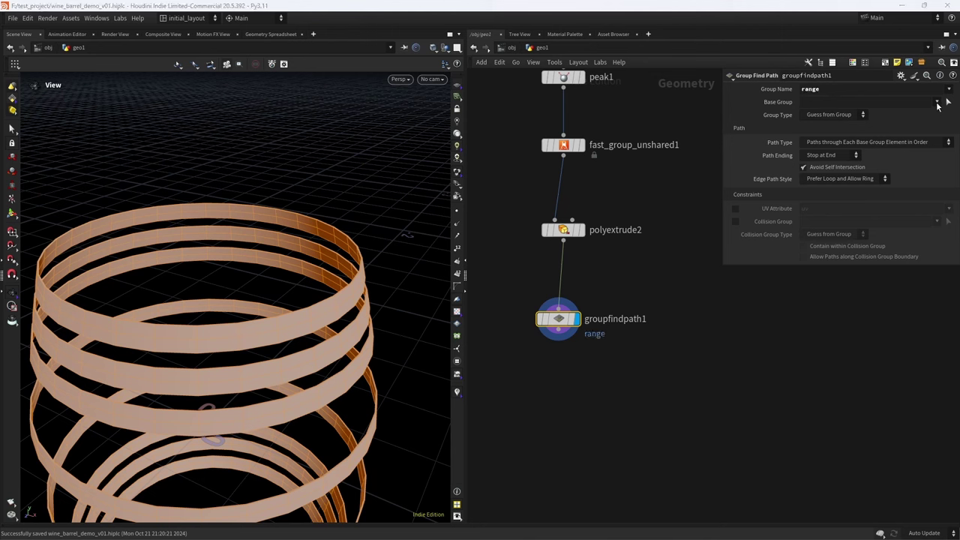
click(921, 113)
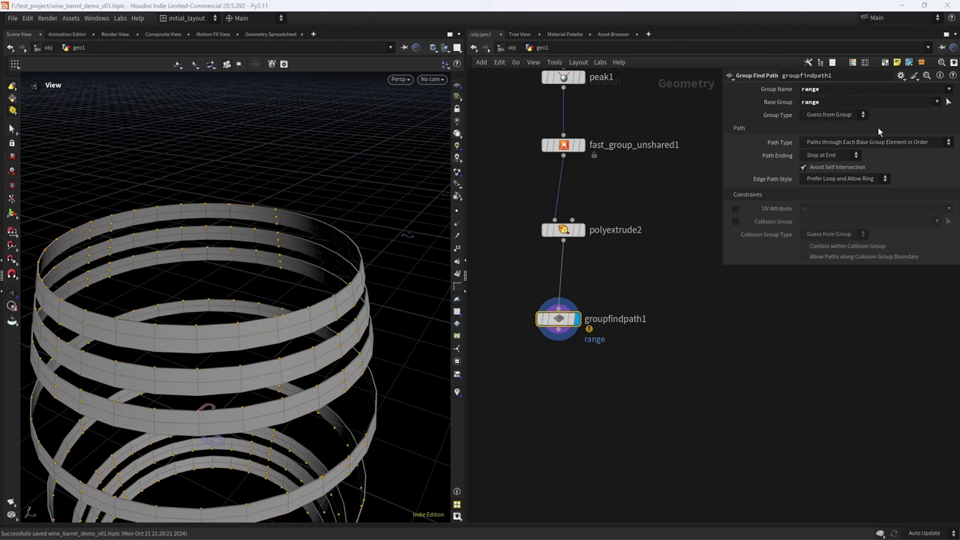
click(822, 117)
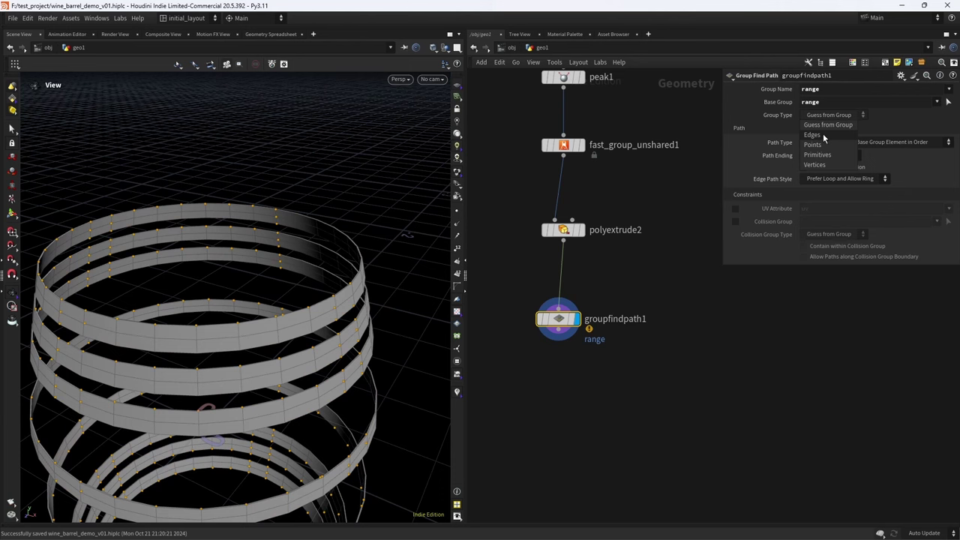
click(813, 135)
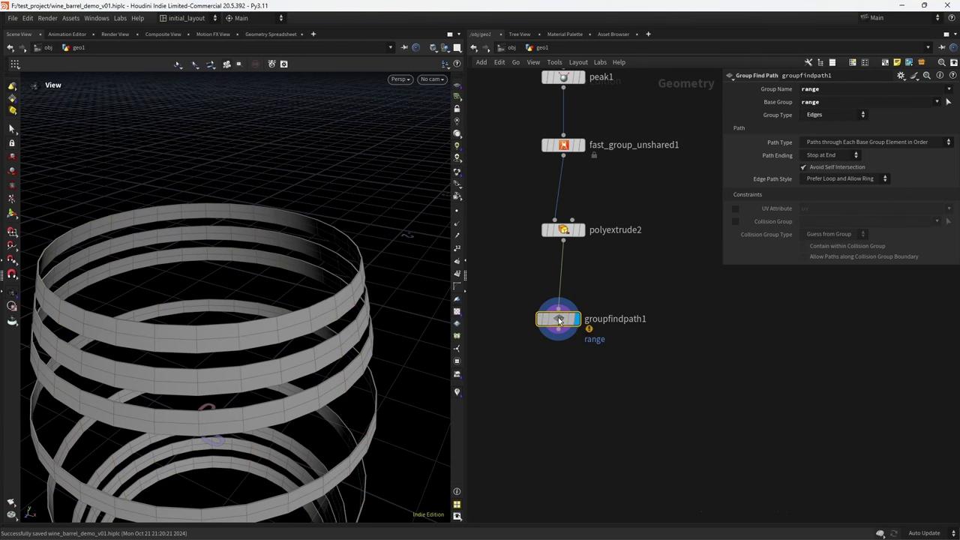
- Insert a Group Promote node between the PolyExtrude and Group Find Path nodes
drag(559, 320, 559, 373)
key(Tab)
mouse_move(600, 241)
click(682, 255)
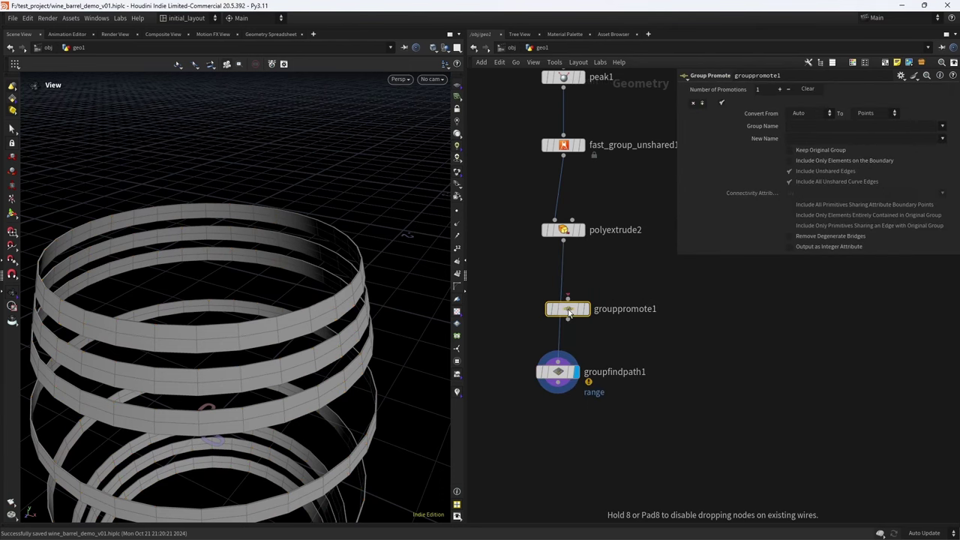
click(567, 308)
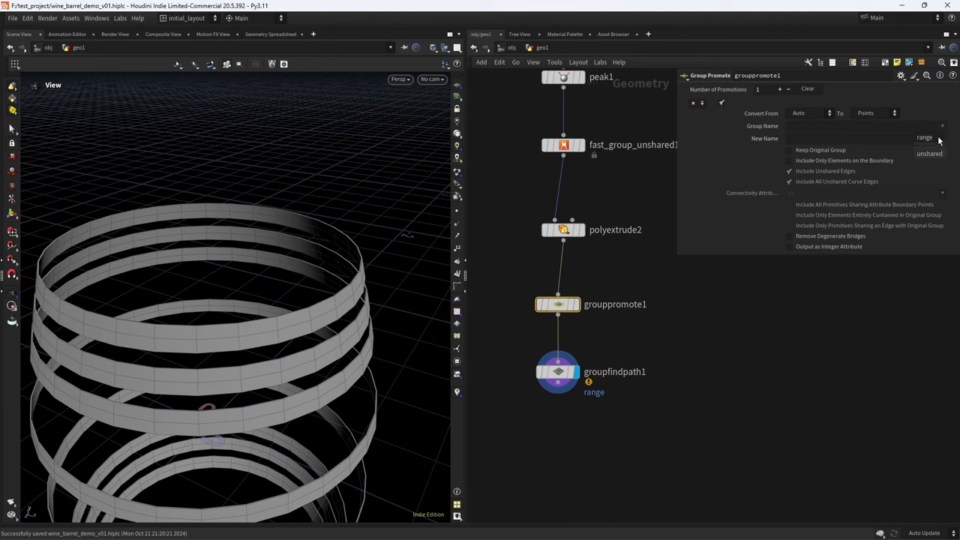
- Promote the range group to Edges, display the Group Promote node and include only elements on the boundary
click(926, 137)
click(877, 114)
click(870, 142)
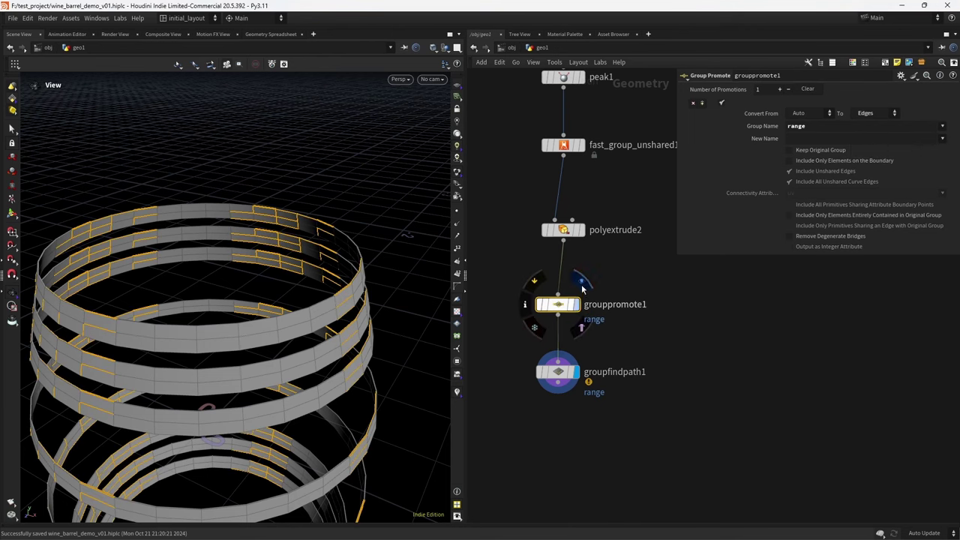
click(581, 288)
click(817, 161)
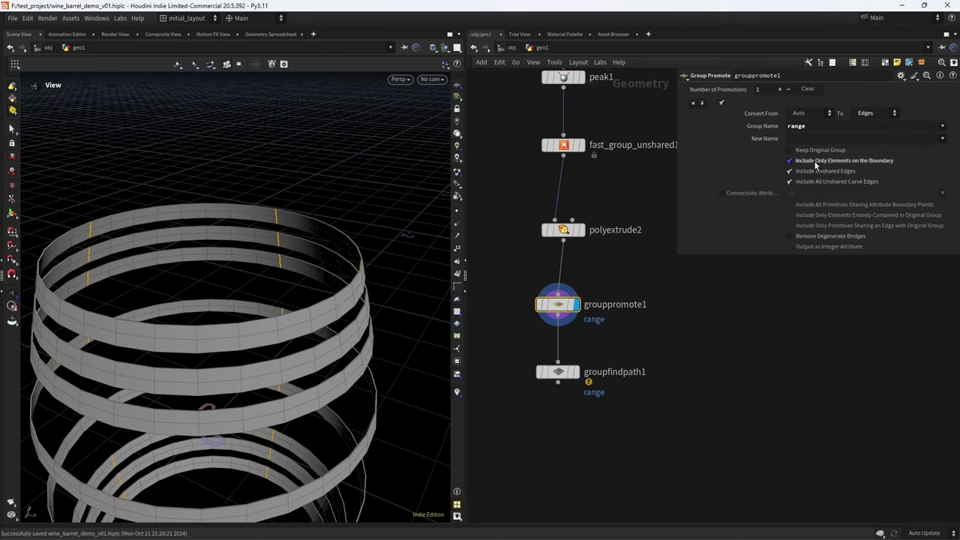
drag(345, 309, 329, 346)
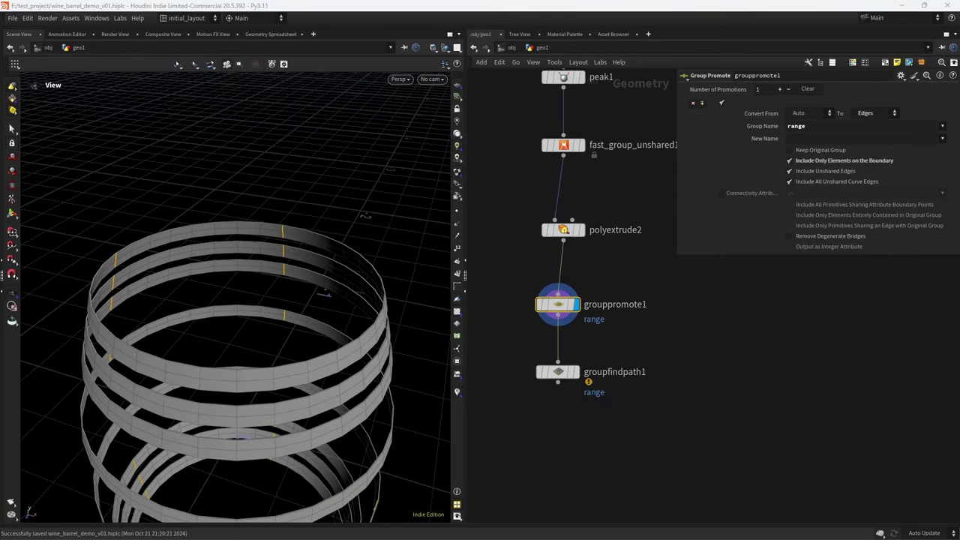
- Display the Group Find Path node and set Path Type to Loops or Rings Starting from Elements in Base Group and Path Ending to Extend to Edge
click(575, 372)
click(558, 372)
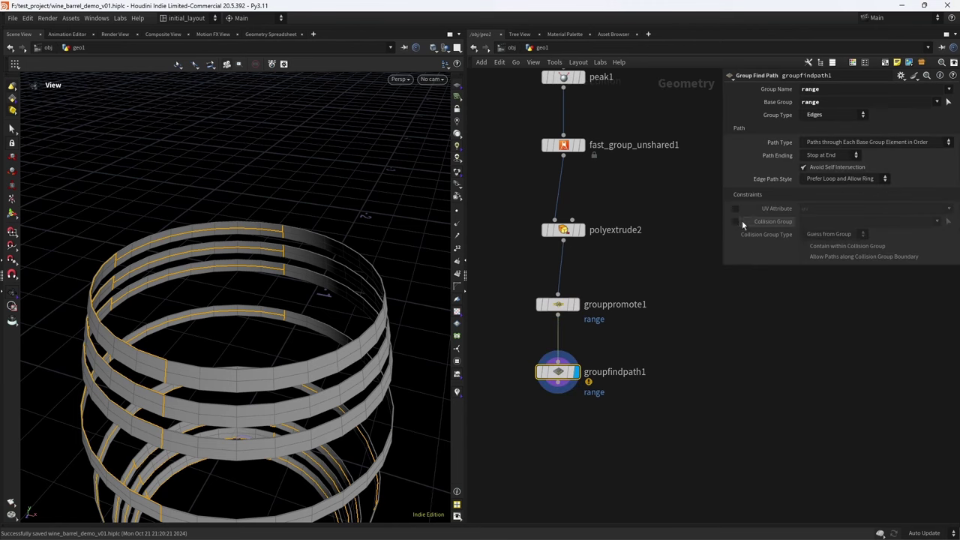
click(827, 144)
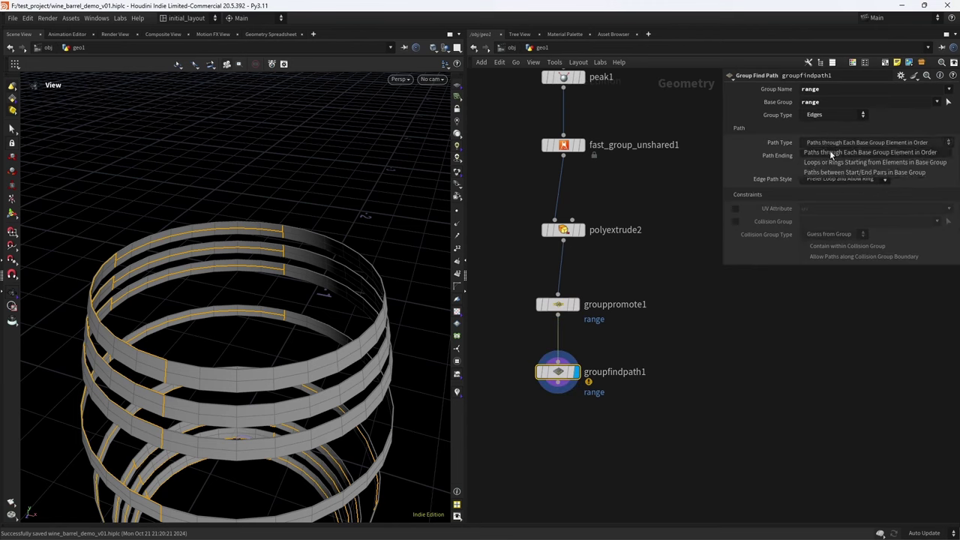
click(832, 163)
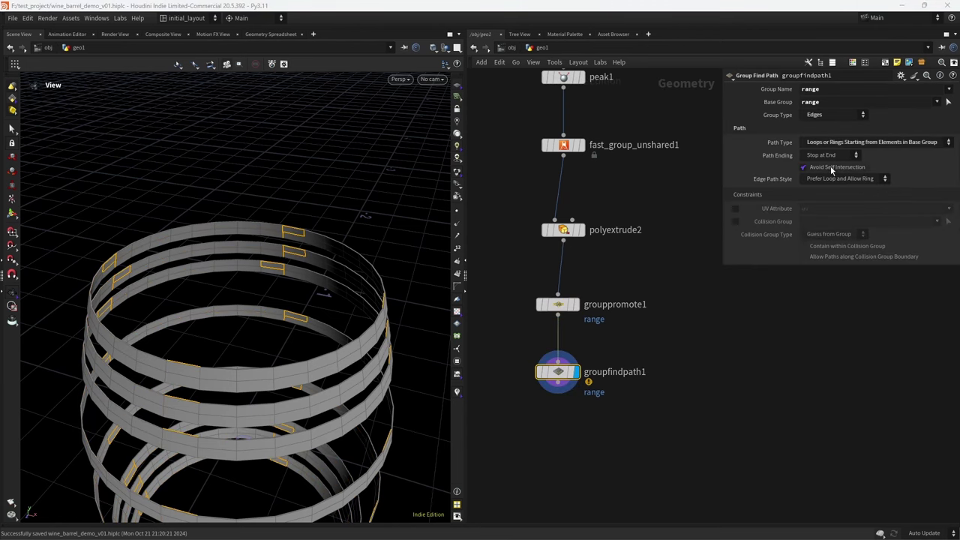
click(831, 155)
click(824, 179)
drag(339, 353, 278, 357)
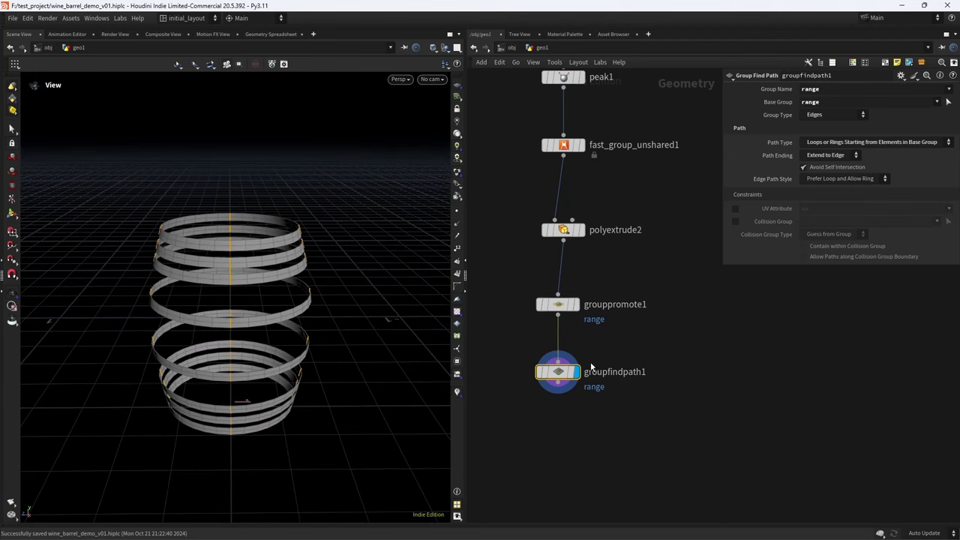
- Add a UV Flatten node below the Group Find Path node, wire it in and display it
scroll(573, 371, up, 4)
key(Tab)
text(uv flatten)
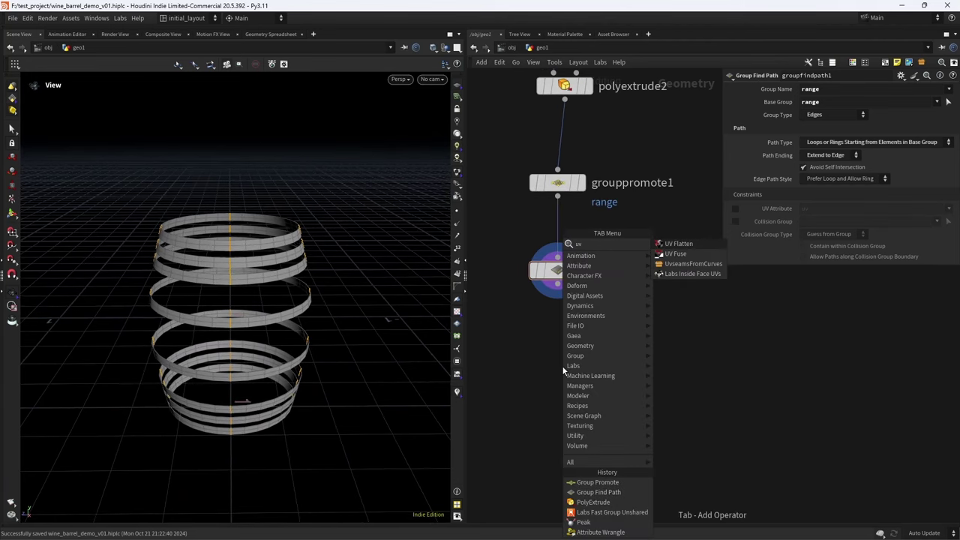
key(Return)
click(558, 367)
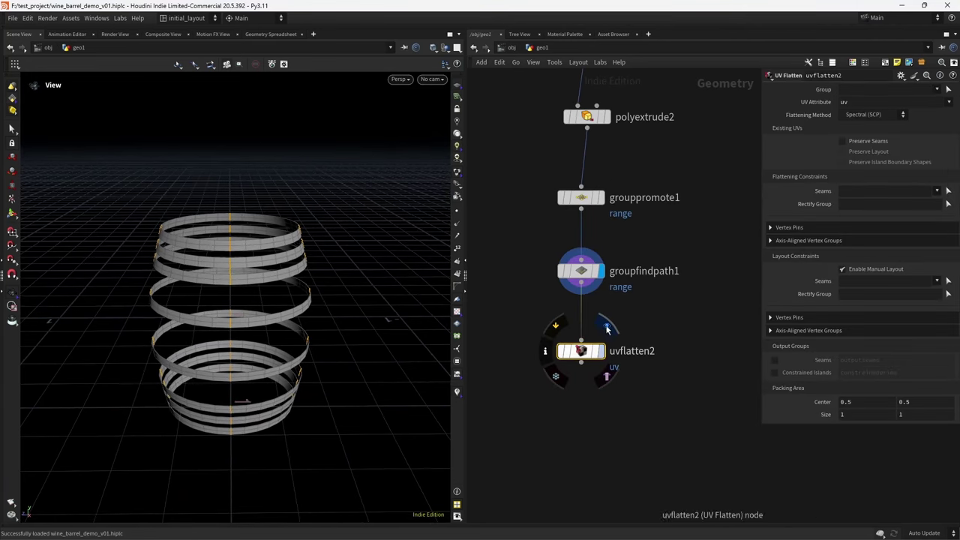
click(606, 326)
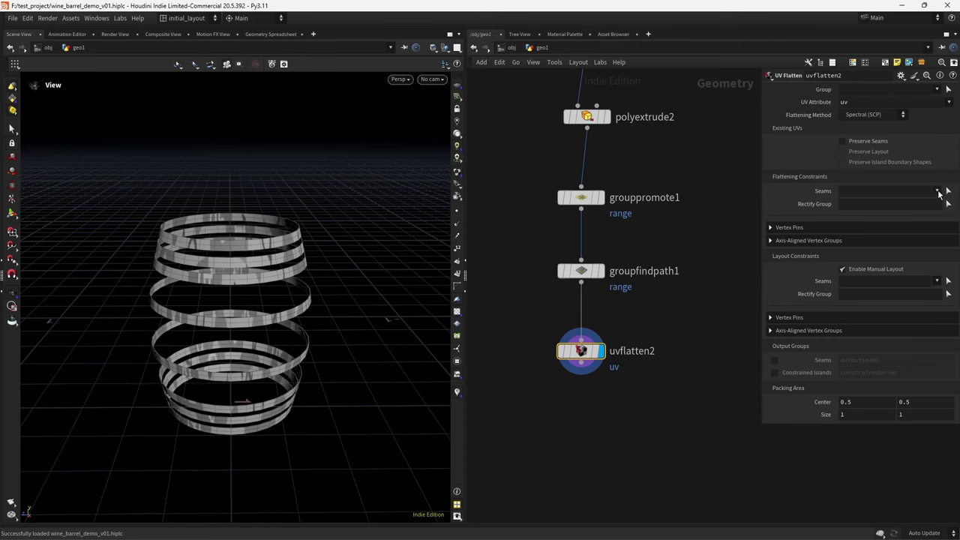
- Set the UV Flatten node's flattening Seams to the range and unshared groups
click(938, 193)
click(887, 211)
click(938, 193)
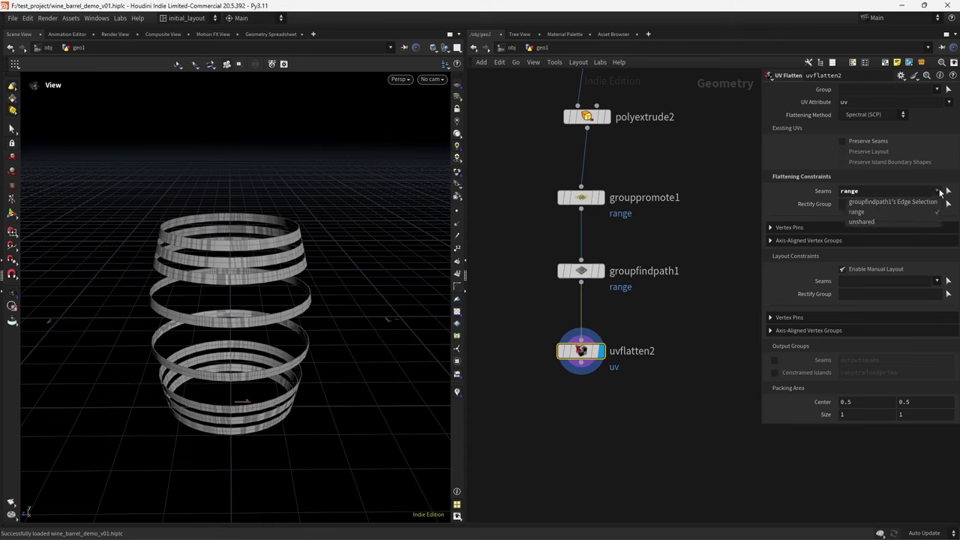
click(888, 221)
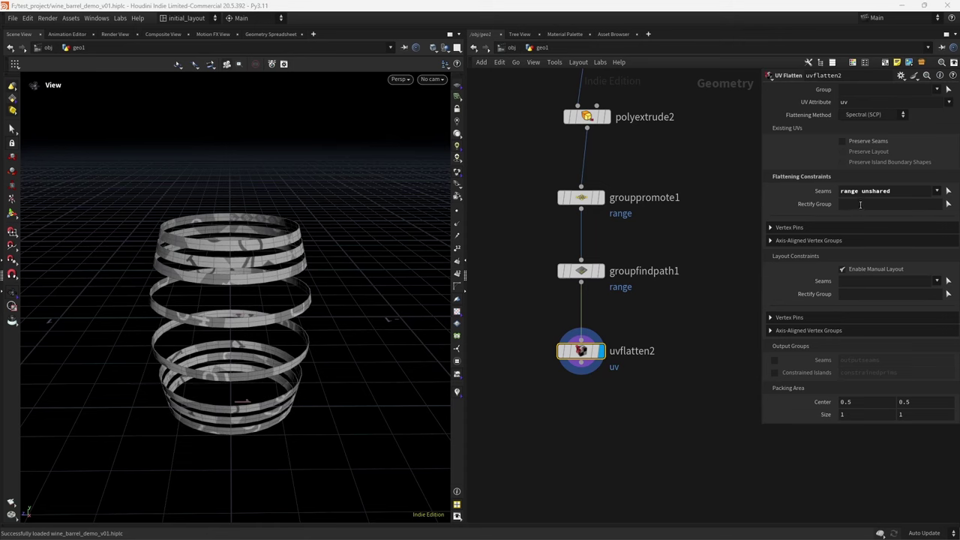
- Set the flattening Rectify Group to *, turn off Enable Manual Layout and save the scene
click(860, 205)
text(*)
key(Return)
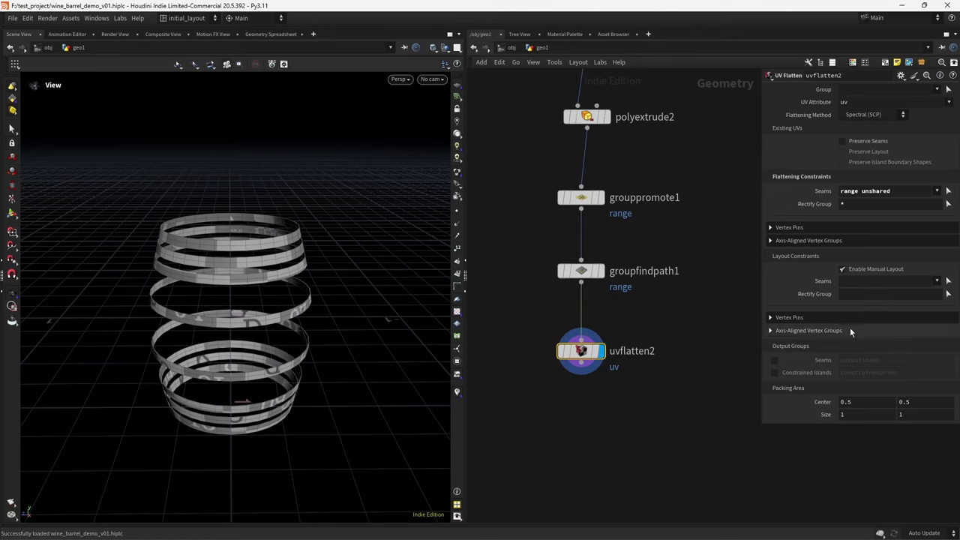
click(862, 270)
scroll(322, 349, up, 3)
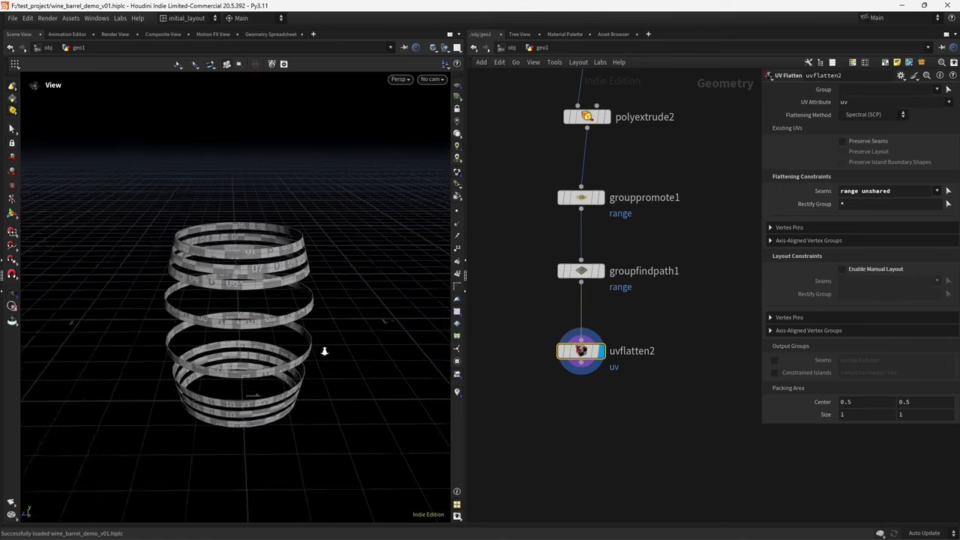
key(ctrl+s)
- Examine the hoops' flattened UV layout in the UV view and their checker texture in the perspective view
scroll(315, 360, up, 2)
key(5)
scroll(330, 351, down, 4)
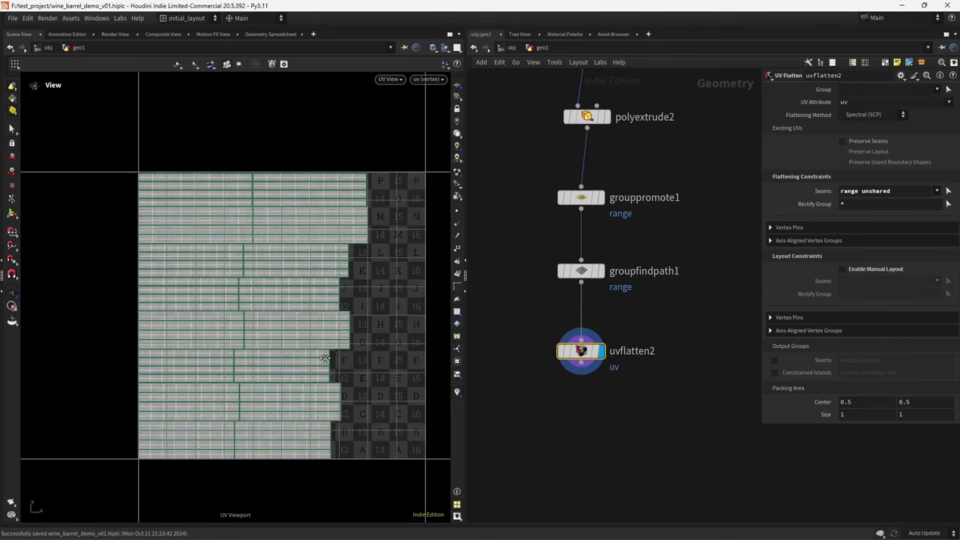
key(super)
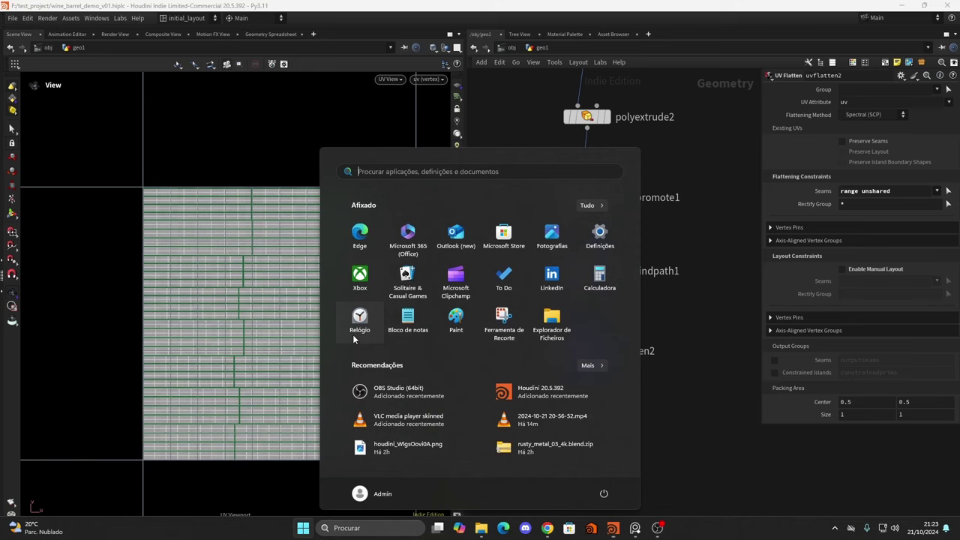
click(264, 364)
scroll(303, 357, down, 2)
key(1)
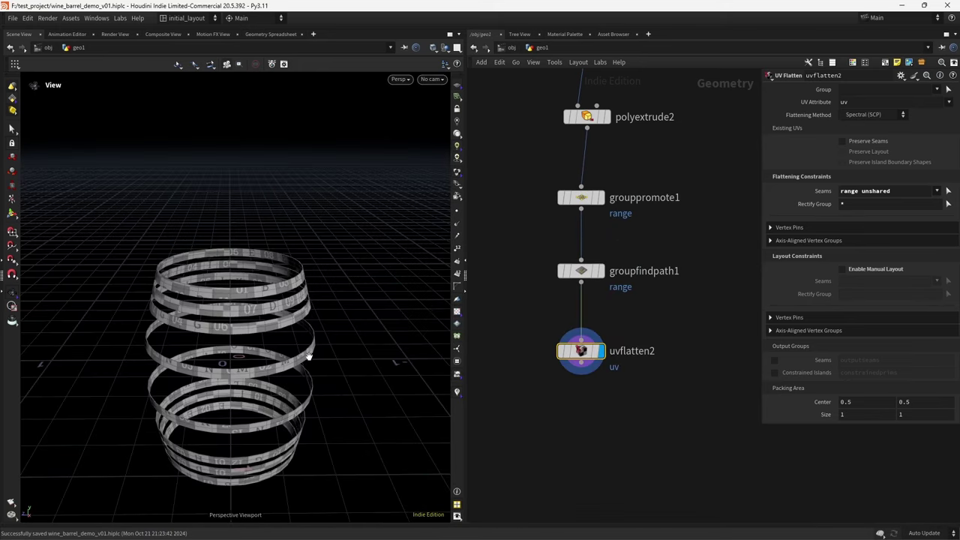
scroll(307, 350, up, 5)
scroll(601, 416, up, 2)
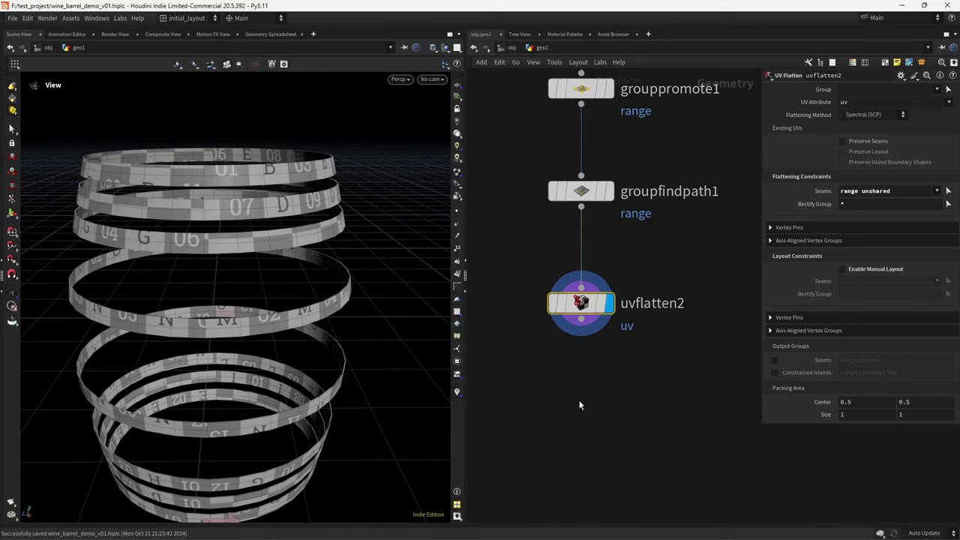
- Add a PolyBevel node below the UV Flatten node, wire it in and display it
key(Tab)
text(uvla)
key(Return)
click(572, 406)
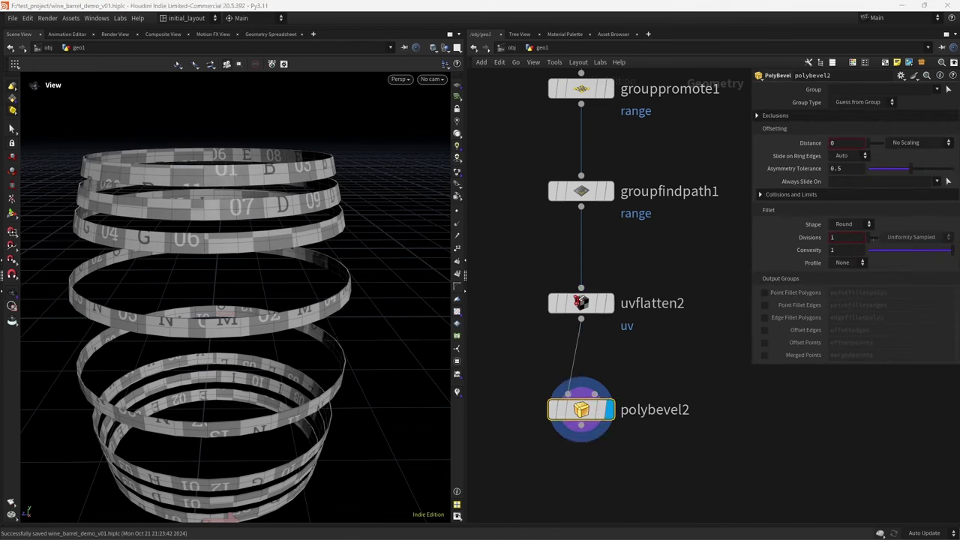
- Bevel the hoops ignoring flat edges, with Maximum Normal Angle 45, Distance .0008 and Divisions 3
click(816, 117)
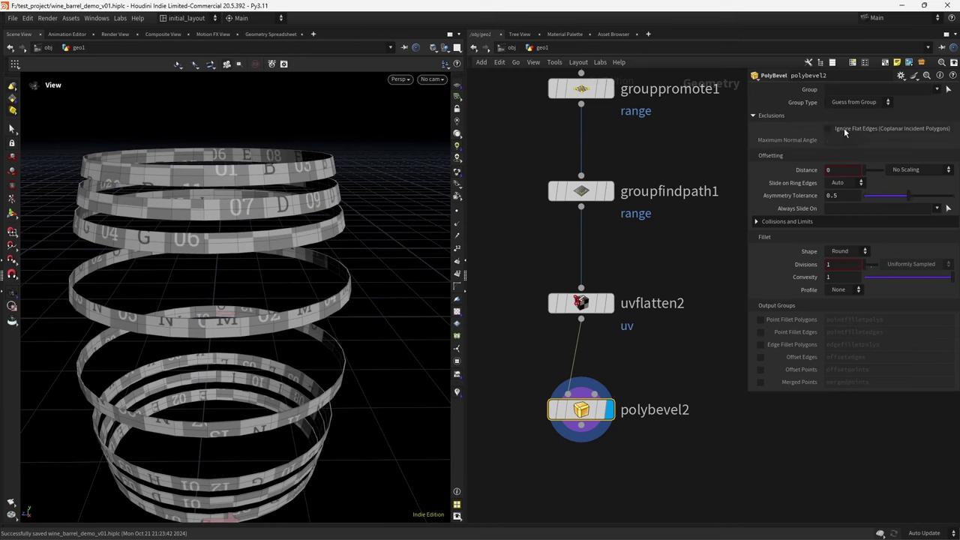
text(45)
key(Tab)
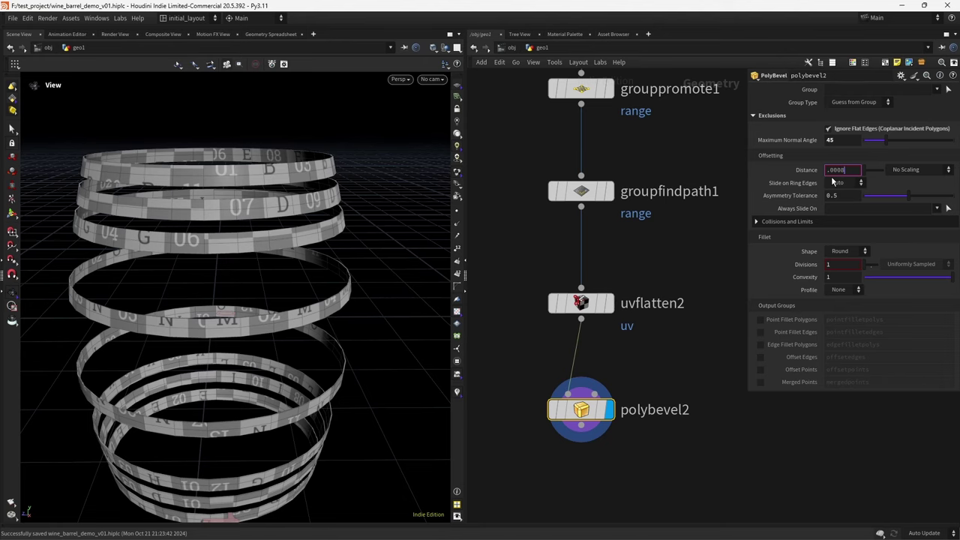
key(Return)
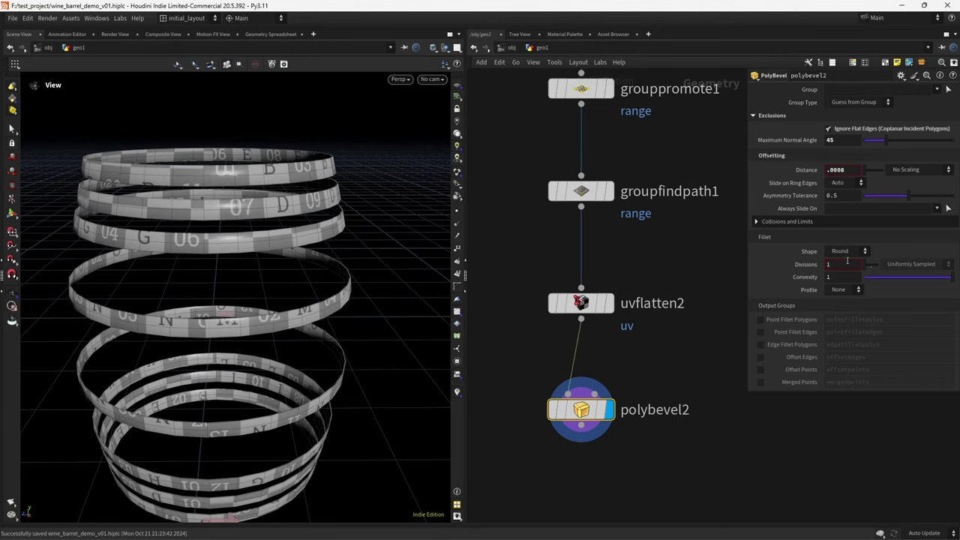
text(3)
key(Return)
scroll(245, 242, up, 5)
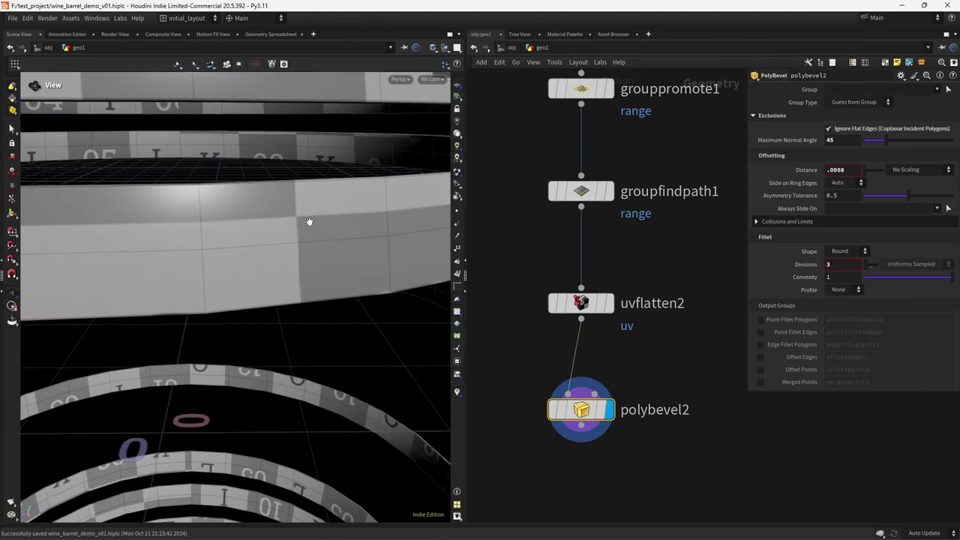
alt+drag(310, 222, 300, 285)
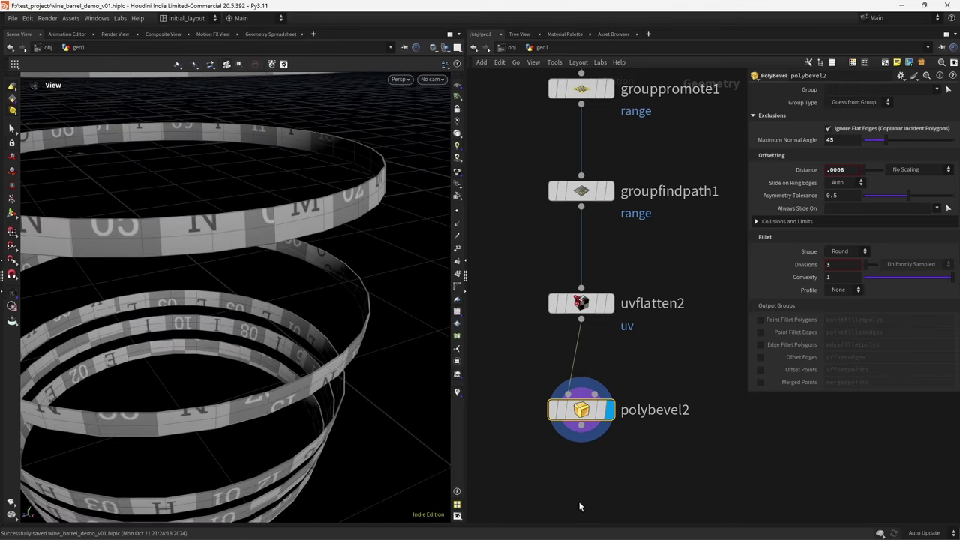
- Add a Subdivide node below the PolyBevel node, wire it in and display it
middle_drag(578, 501, 575, 440)
key(Tab)
text(subdivide)
key(Return)
click(577, 435)
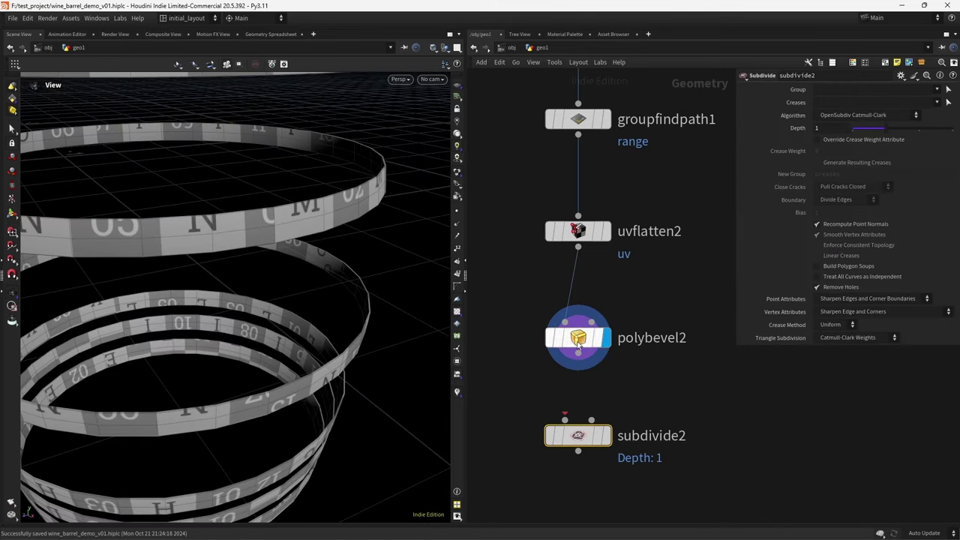
click(605, 435)
alt+drag(315, 330, 288, 343)
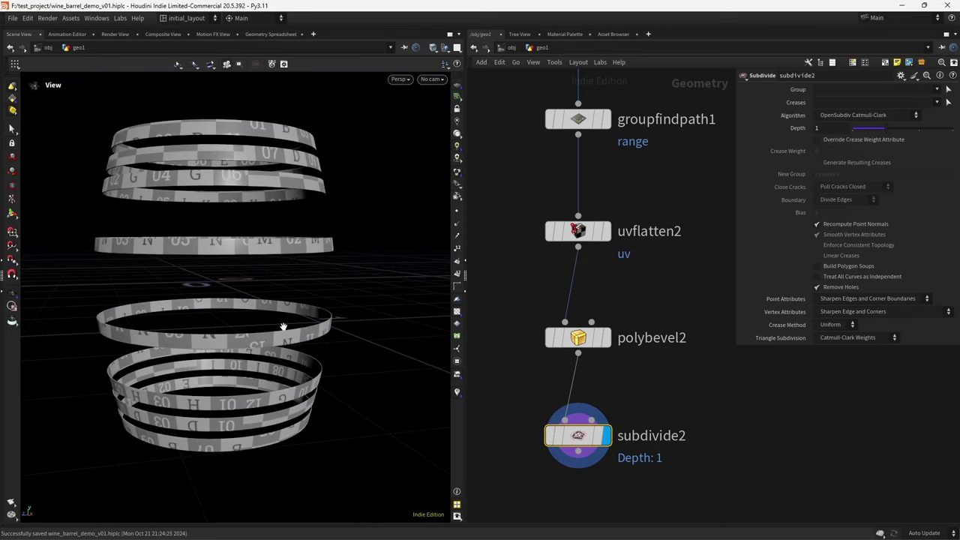
- Add a Labs Soften Normals node below the Subdivide node and display it
key(f)
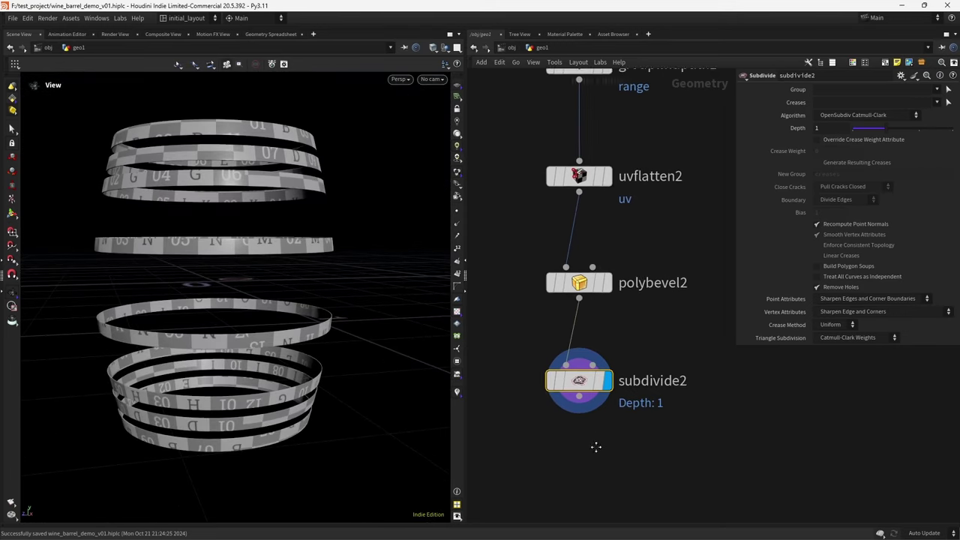
key(Tab)
text(soft)
key(Down)
key(Down)
key(Return)
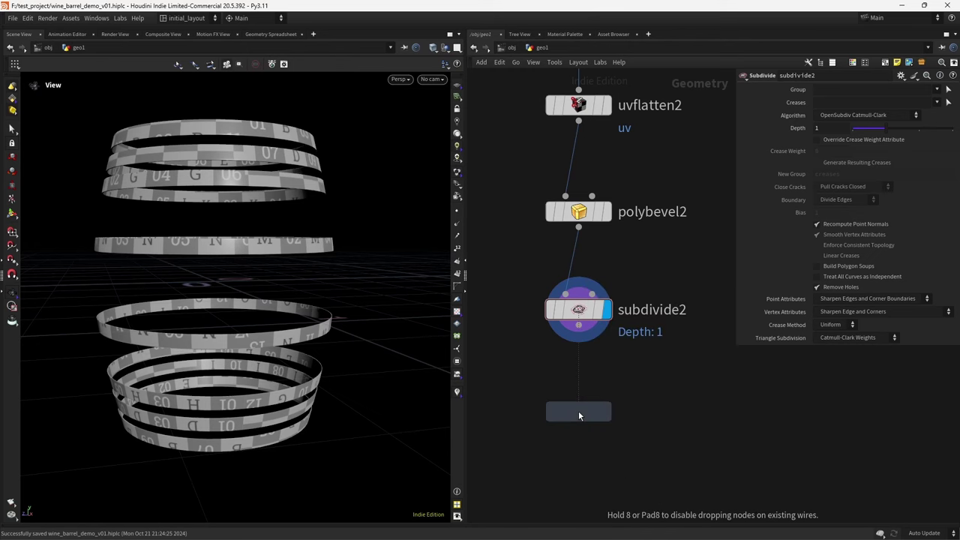
click(578, 411)
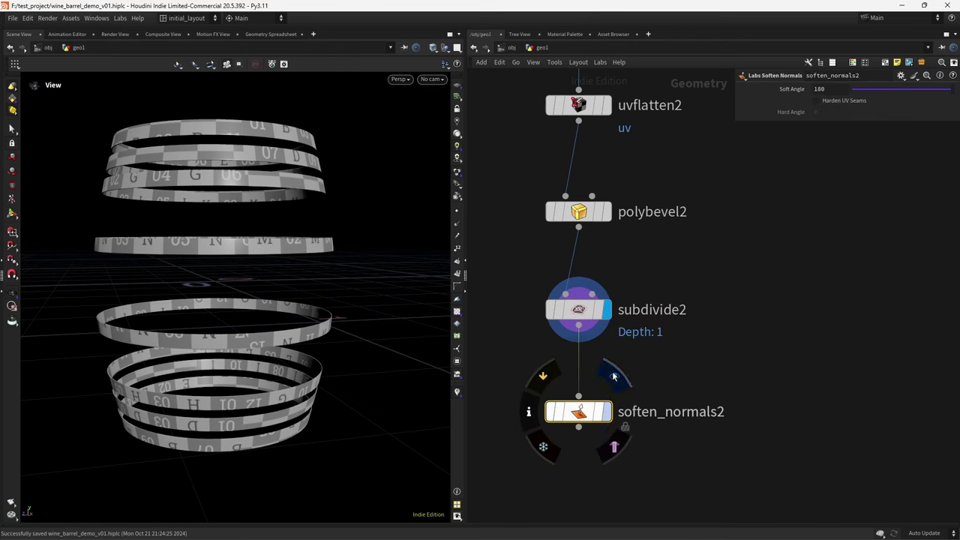
- Add a Merge node below the Soften Normals node, wire it in and display it
key(f)
key(Tab)
text(merge)
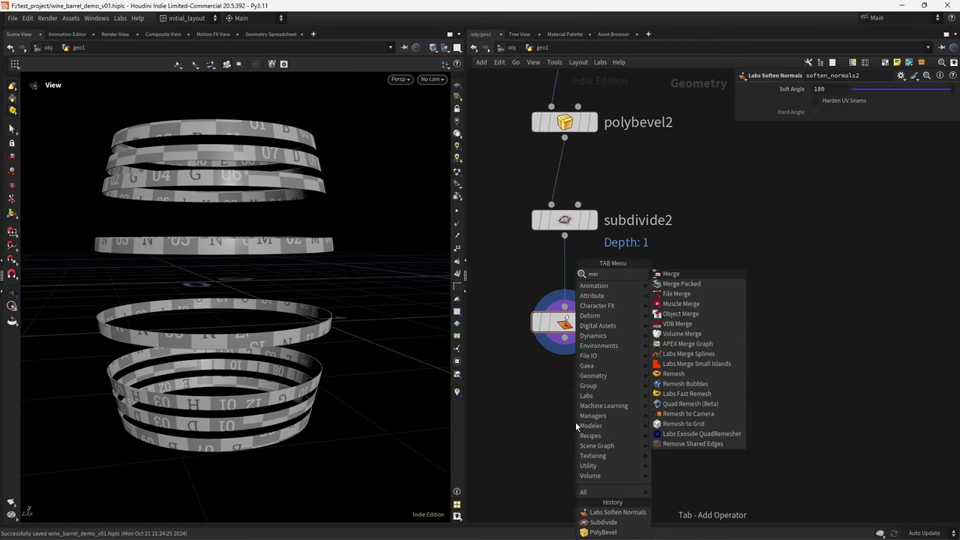
key(Return)
click(575, 421)
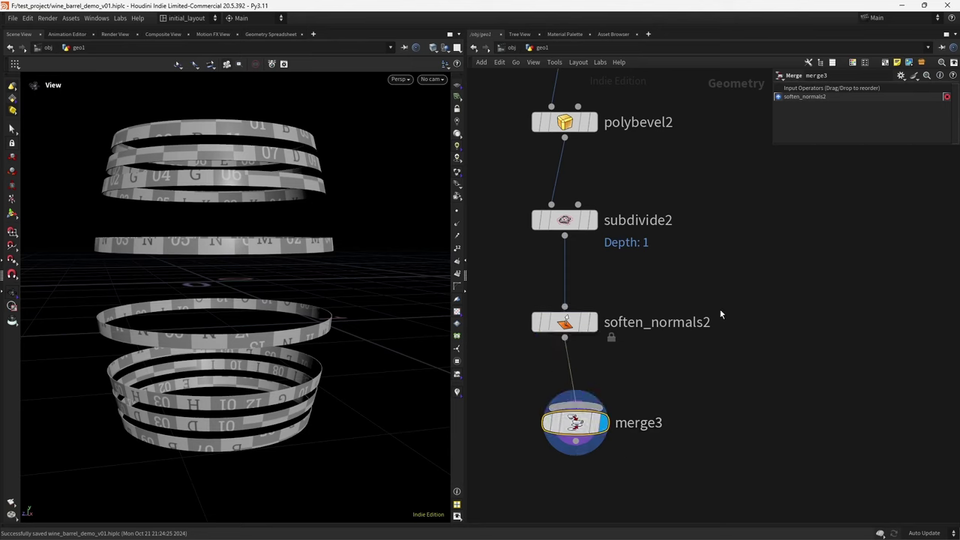
- Place an Object Merge node referencing ../barrel beside the hoop chain and wire it into the Merge node
scroll(707, 262, down, 5)
scroll(659, 285, up, 3)
alt+drag(625, 298, 632, 471)
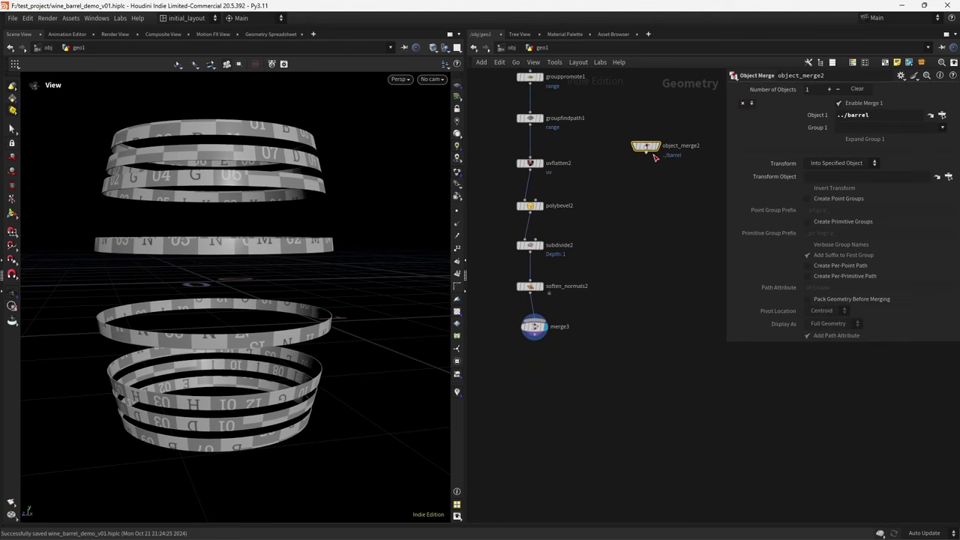
drag(643, 146, 551, 311)
click(551, 310)
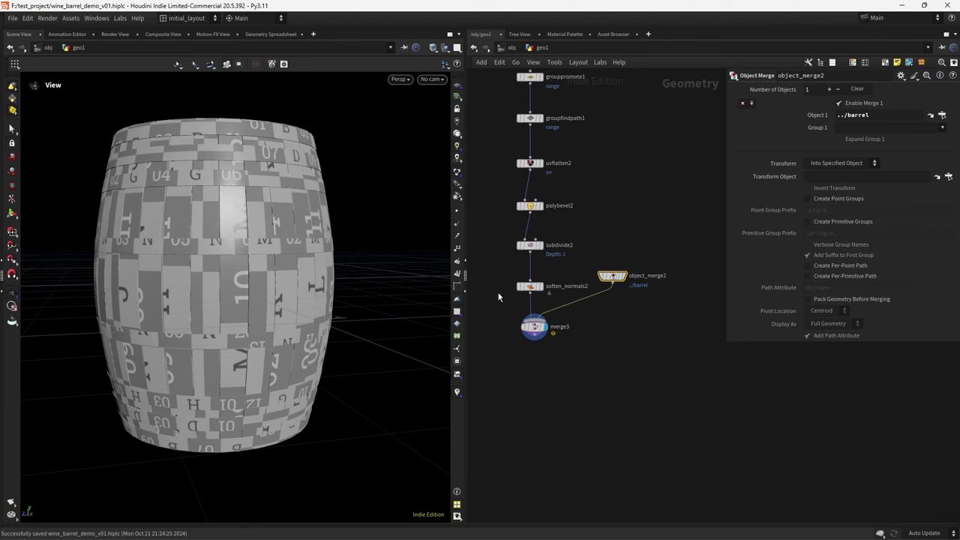
- Check the merged barrel and hoops in the viewport and save the scene
scroll(331, 283, up, 3)
scroll(323, 290, down, 2)
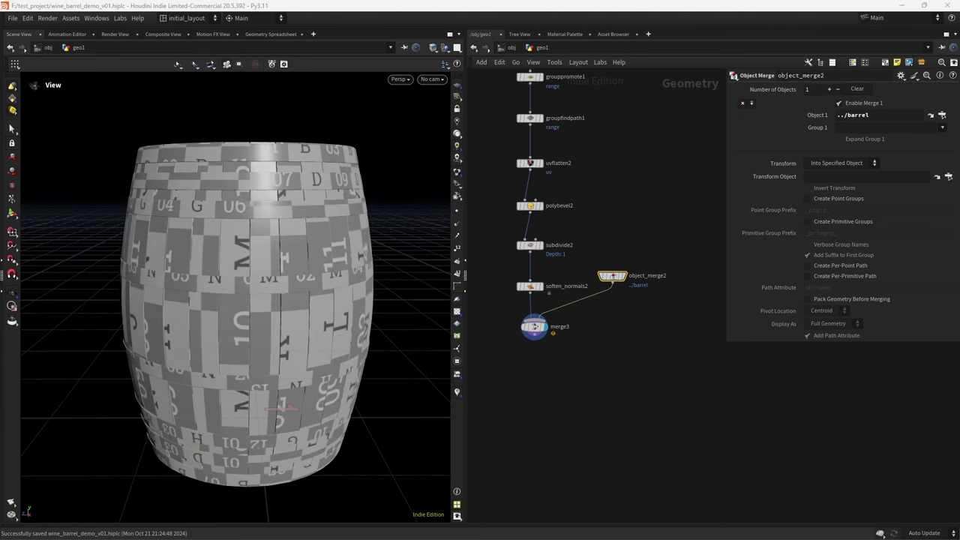
scroll(546, 372, up, 3)
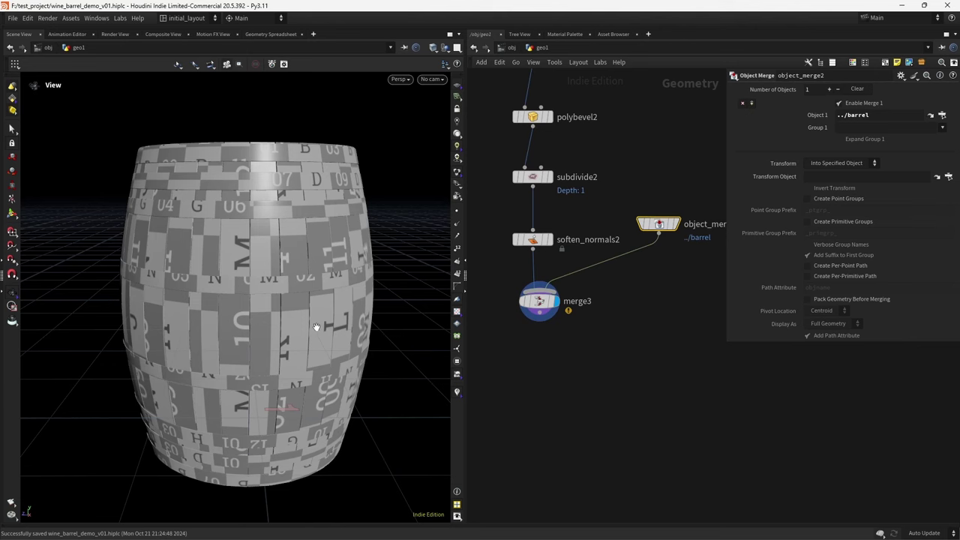
key(ctrl+s)
- Add a UV Layout node below the Merge node, wire it in and display it
middle_drag(543, 393, 560, 367)
key(Tab)
text(uvla)
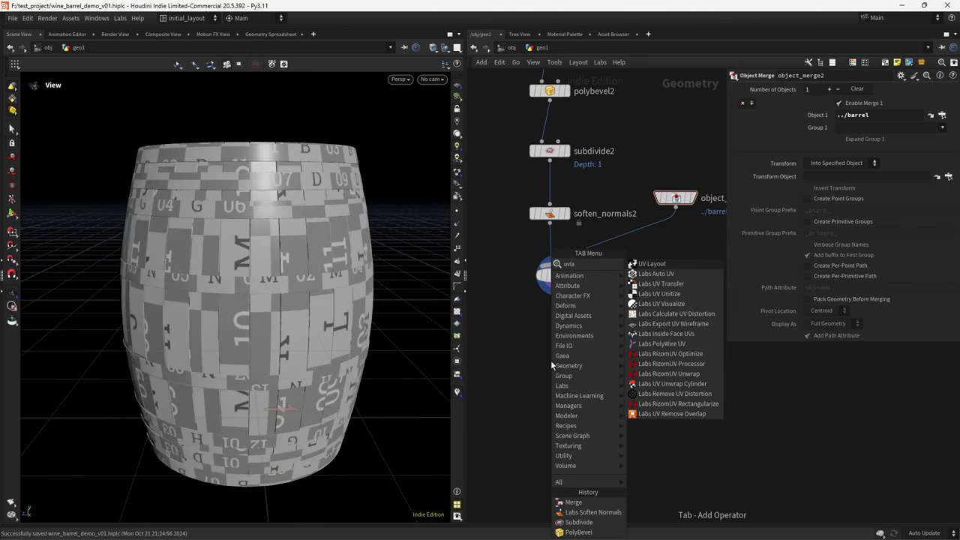
key(Return)
click(551, 360)
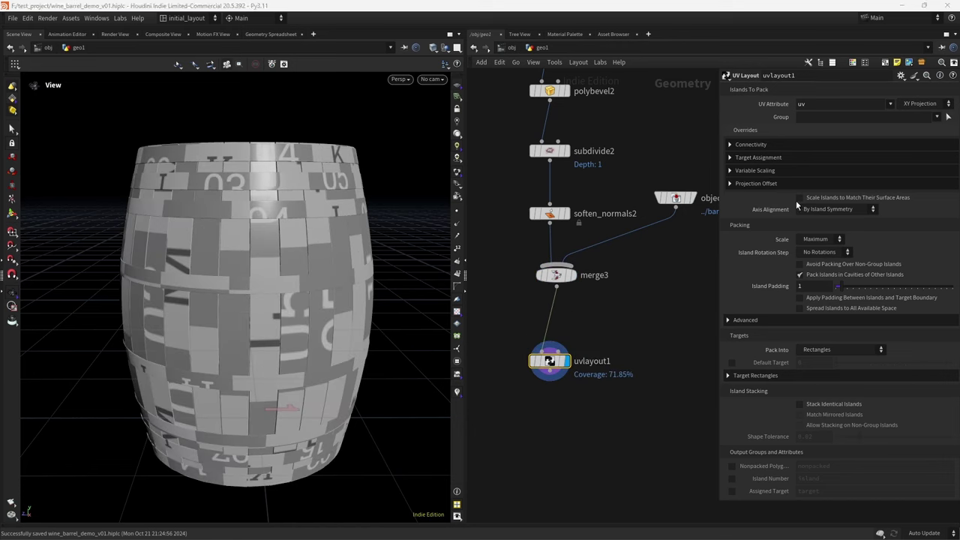
- Scale the UV Layout islands to match their surface areas and check the packing in the UV and perspective views
click(835, 198)
key(space+5)
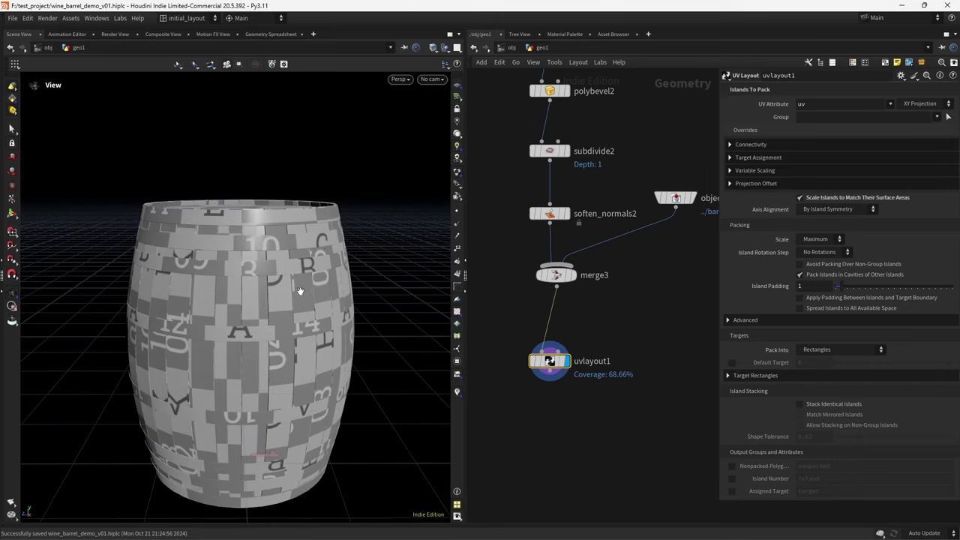
key(space+1)
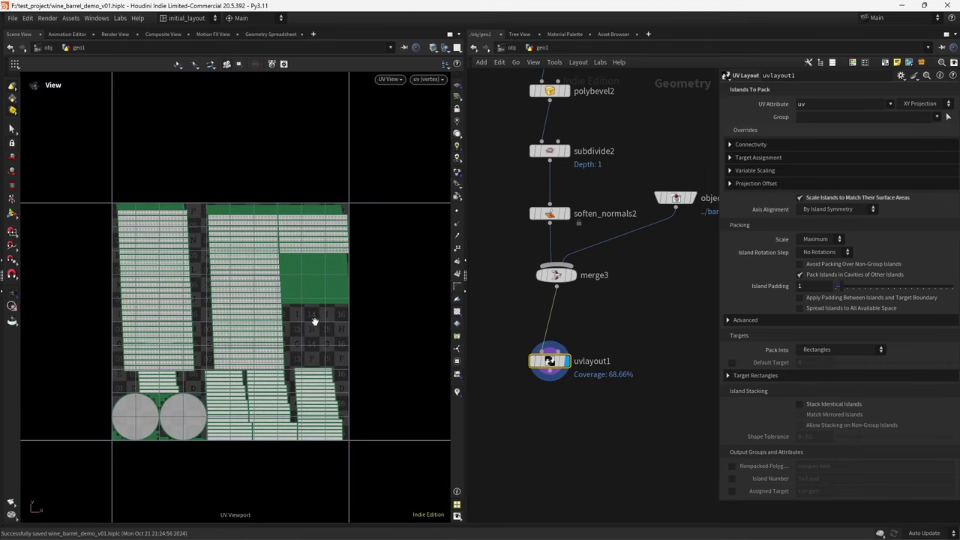
drag(317, 322, 305, 330)
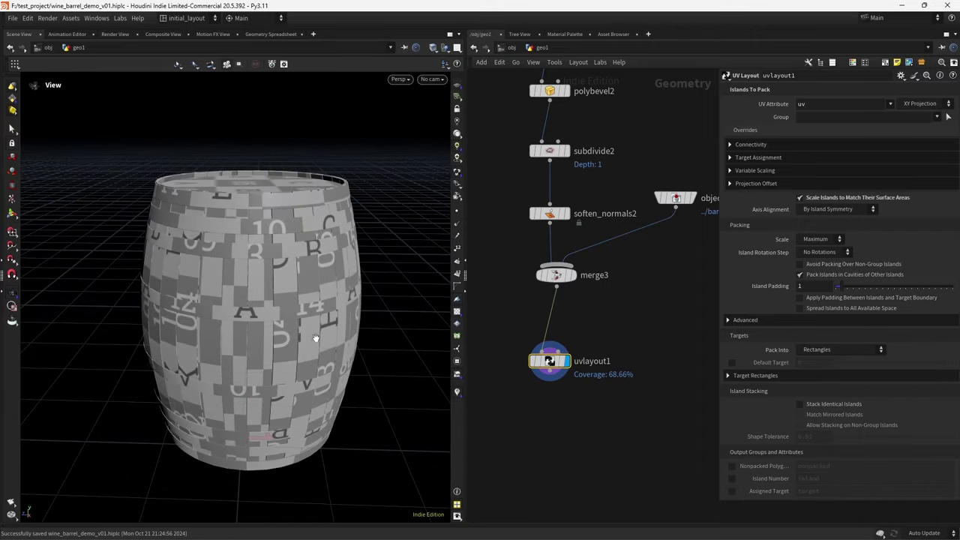
key(space+5)
scroll(330, 317, up, 3)
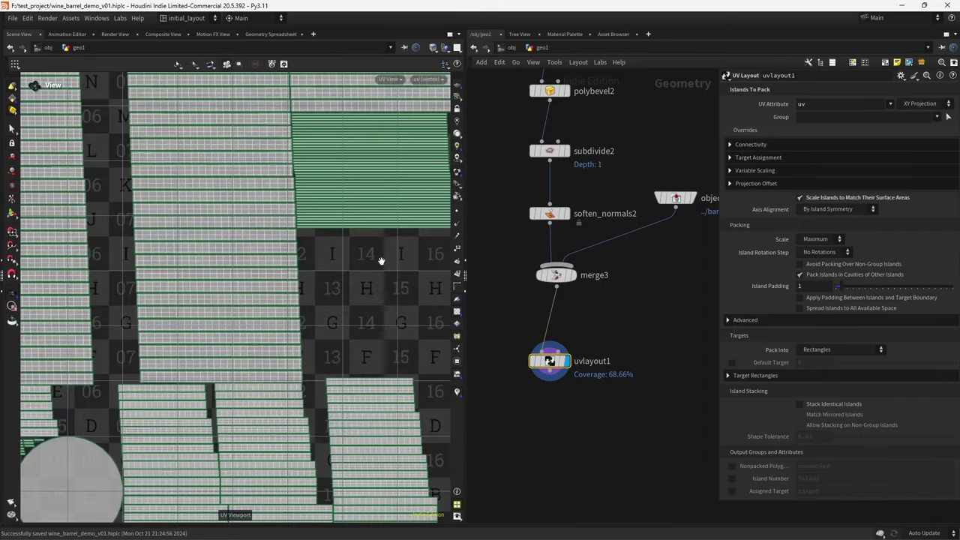
scroll(275, 343, down, 5)
key(space+1)
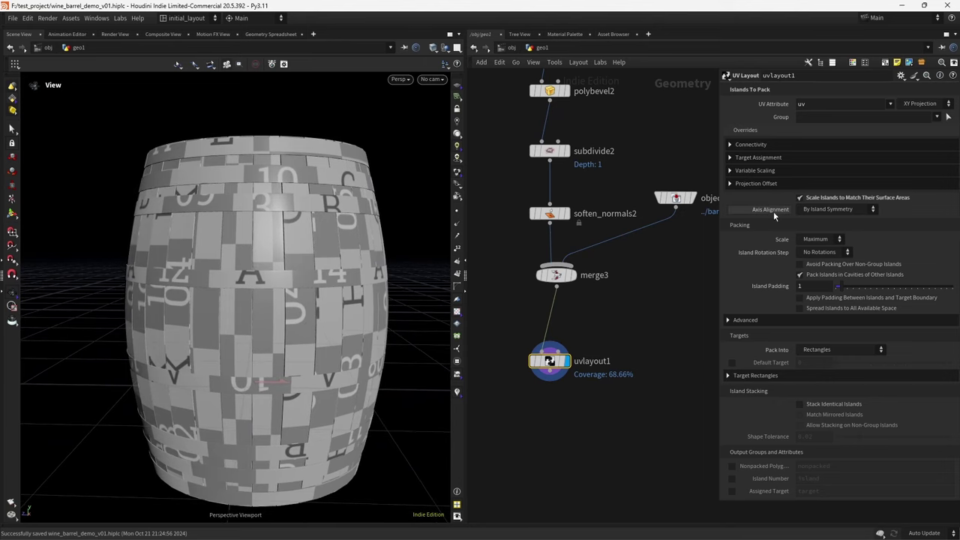
- Set the UV Layout's advanced packing iterations to 10 and check the repacked islands in the UV view
click(799, 274)
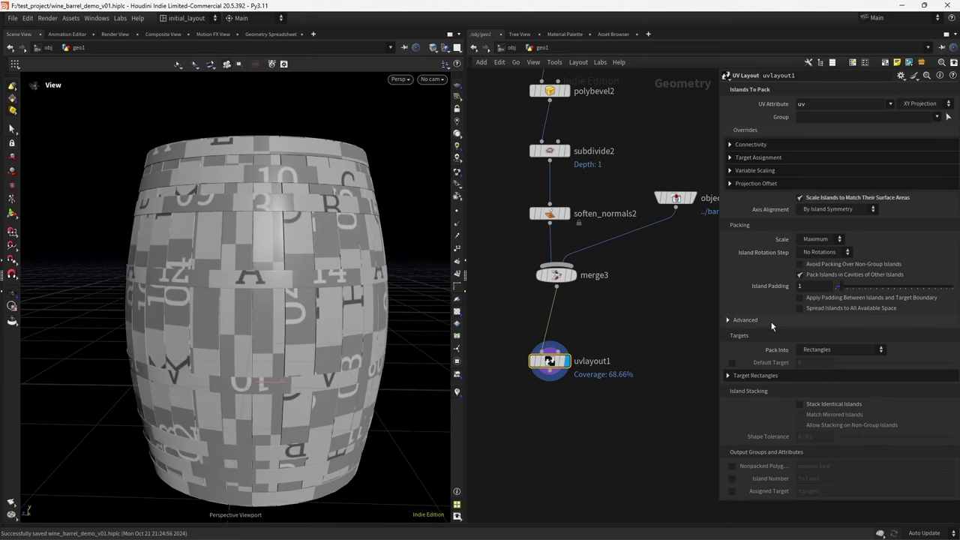
click(783, 321)
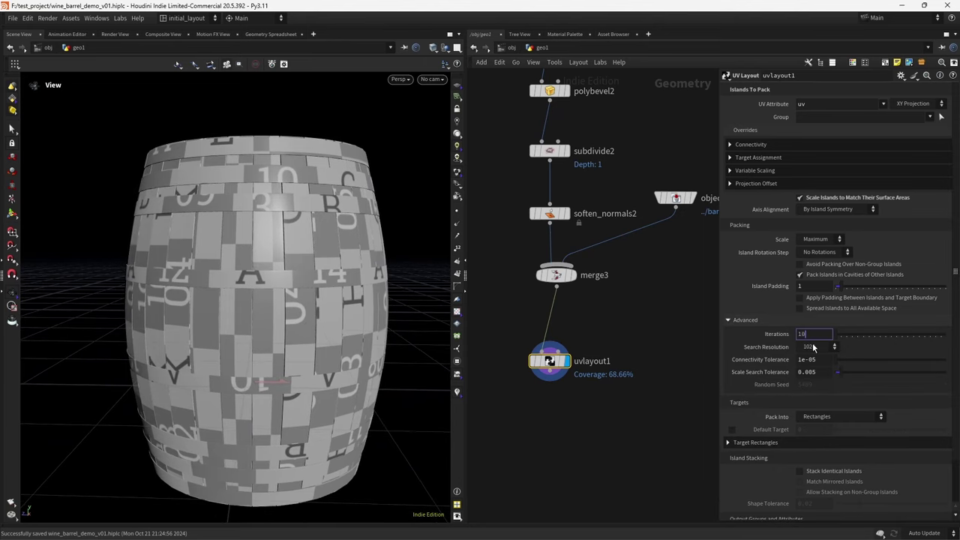
key(Return)
scroll(333, 315, down, 3)
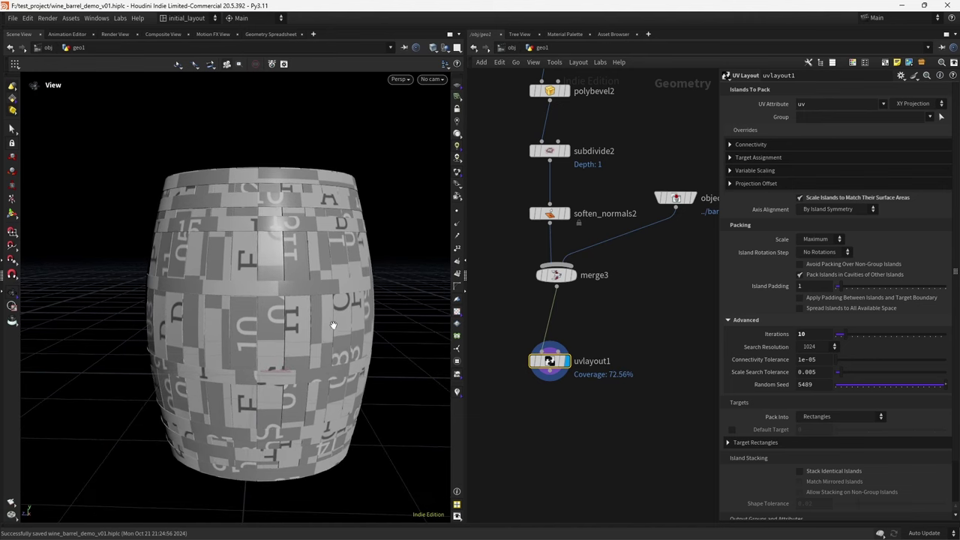
key(space+5)
scroll(330, 323, up, 3)
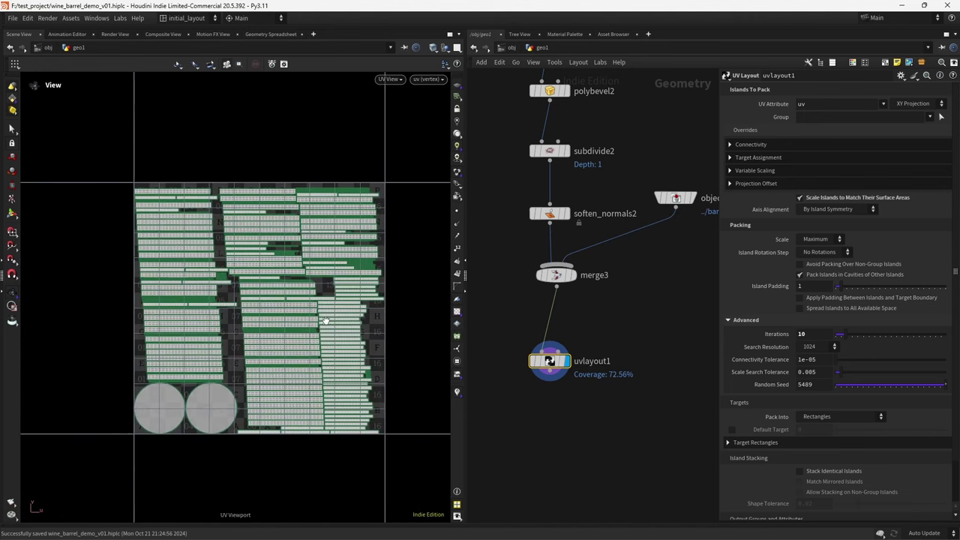
middle_drag(325, 321, 324, 332)
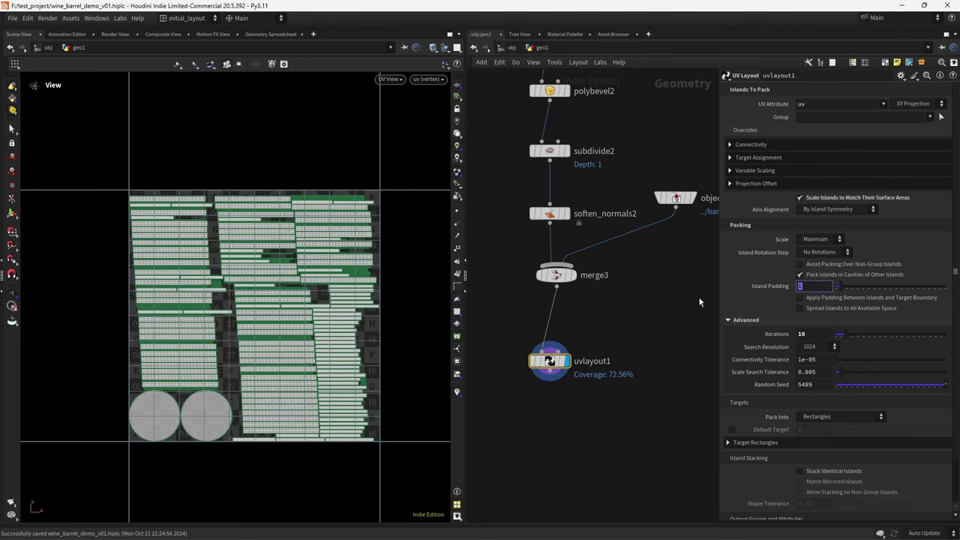
- Set the island padding to 3, apply padding between islands and target boundary, and check the barrel in perspective
text(3)
key(Return)
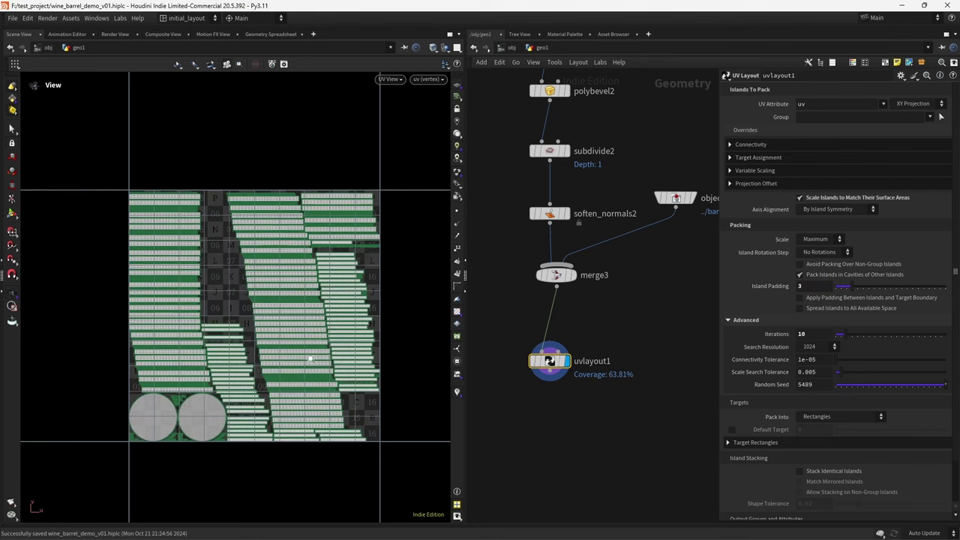
scroll(310, 359, up, 2)
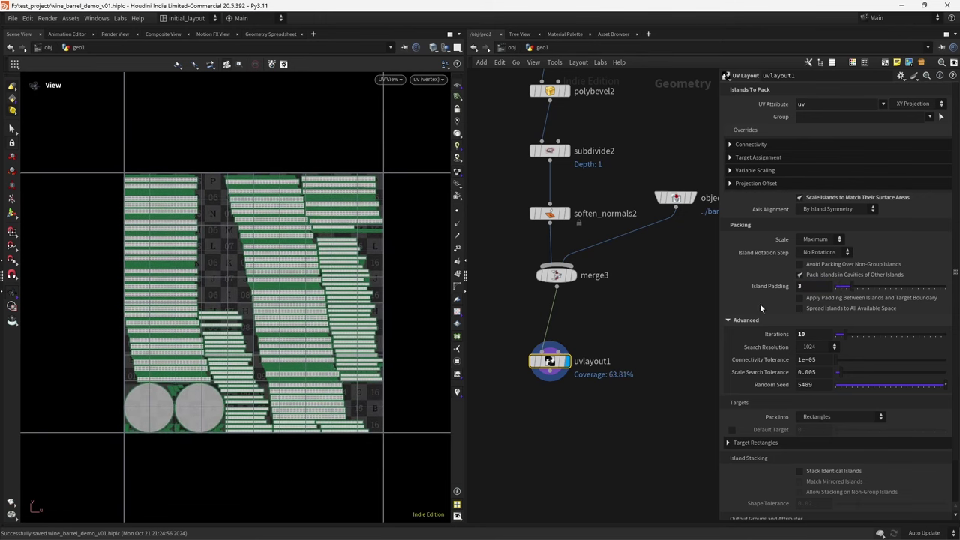
click(822, 299)
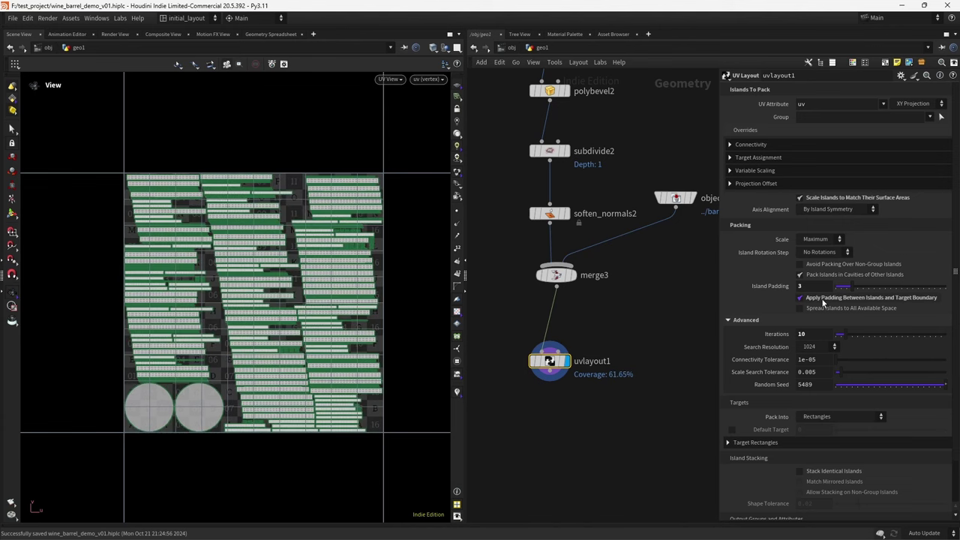
scroll(264, 330, down, 1)
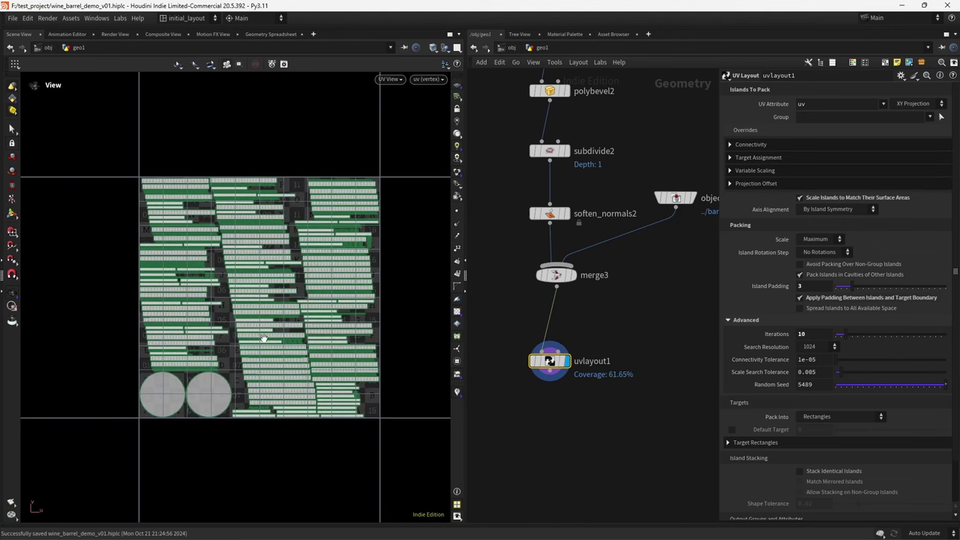
key(space+1)
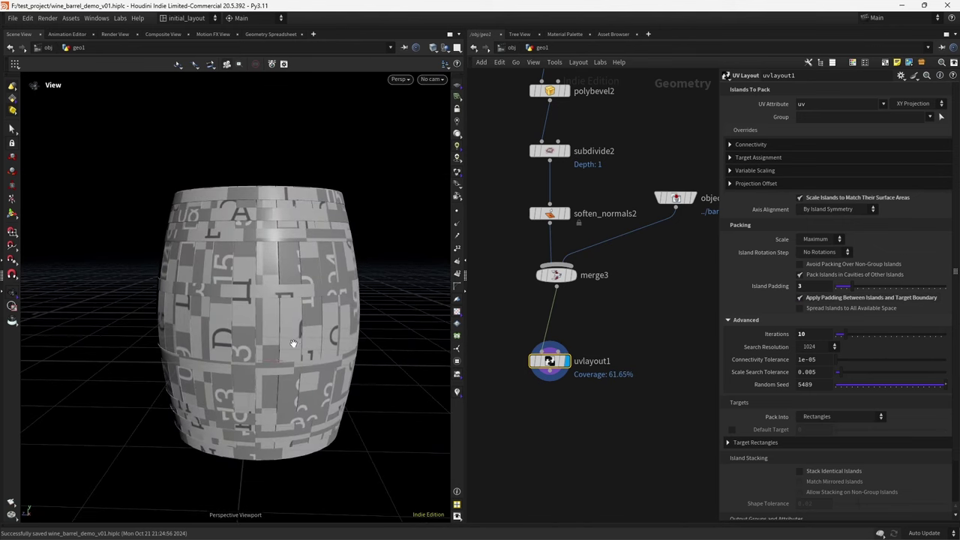
drag(272, 328, 253, 325)
- Add a Null node below the UV Layout node, wire it in and display it
middle_drag(544, 459, 535, 403)
key(Tab)
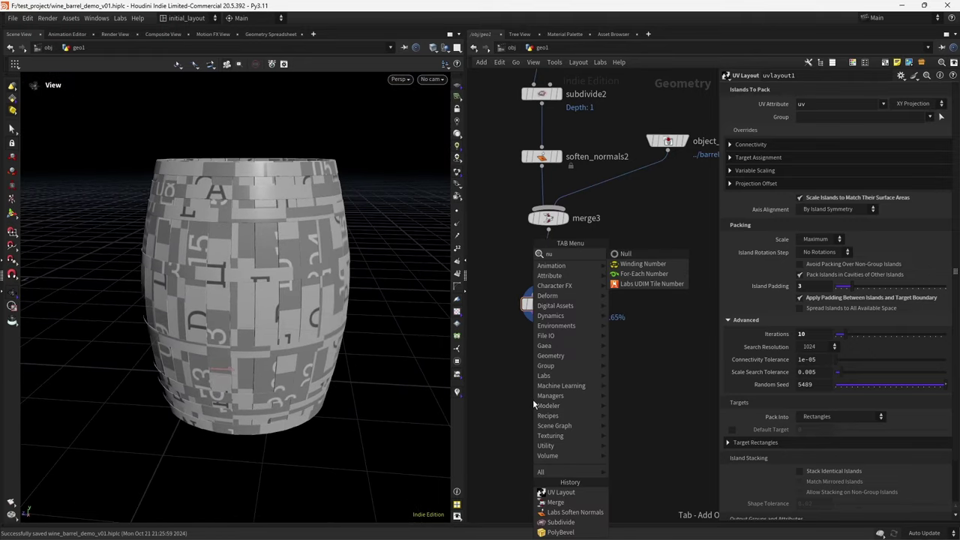
text(null)
key(Return)
click(532, 400)
drag(542, 323, 549, 384)
- Examine the finished barrel from several angles and review the node chain leading down to the Null node
drag(257, 326, 289, 336)
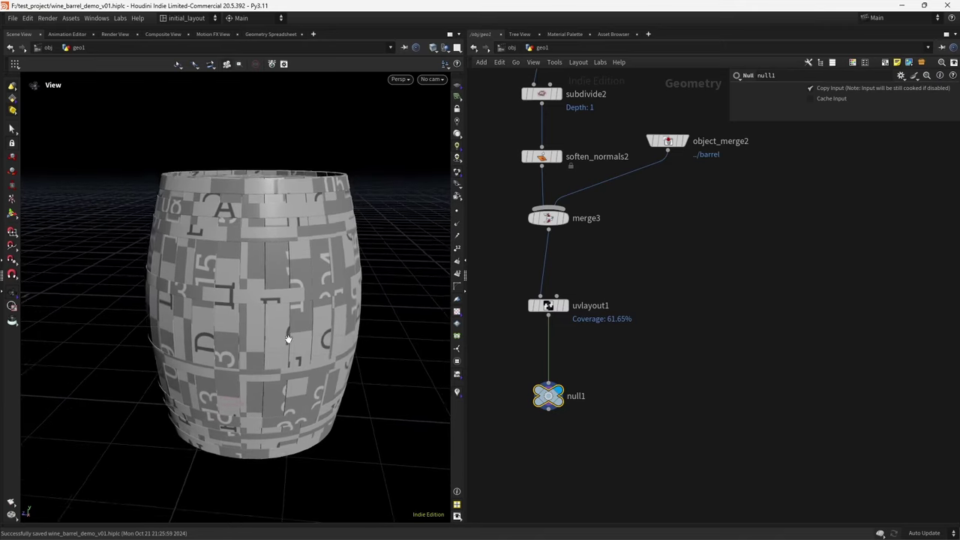
scroll(300, 342, up, 3)
key(space+h)
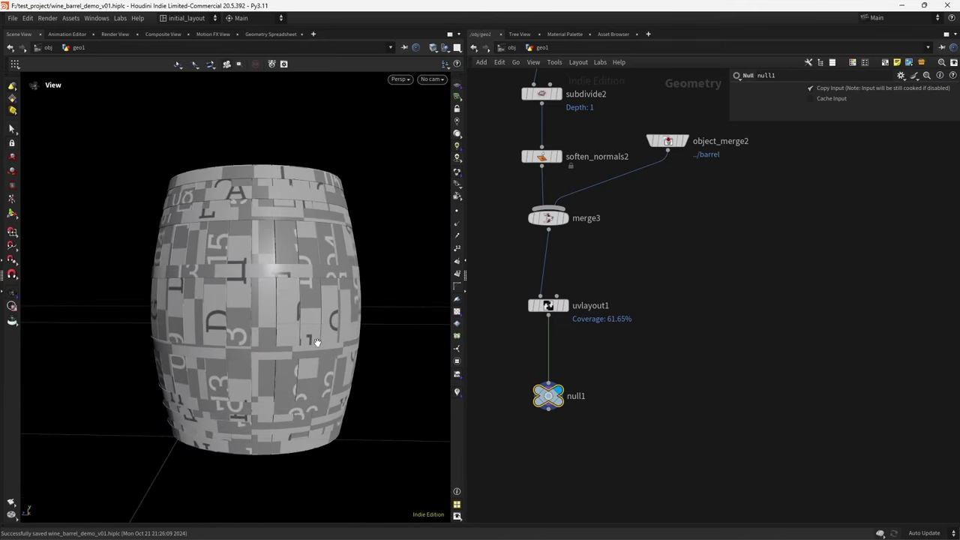
drag(342, 335, 307, 315)
scroll(620, 318, down, 5)
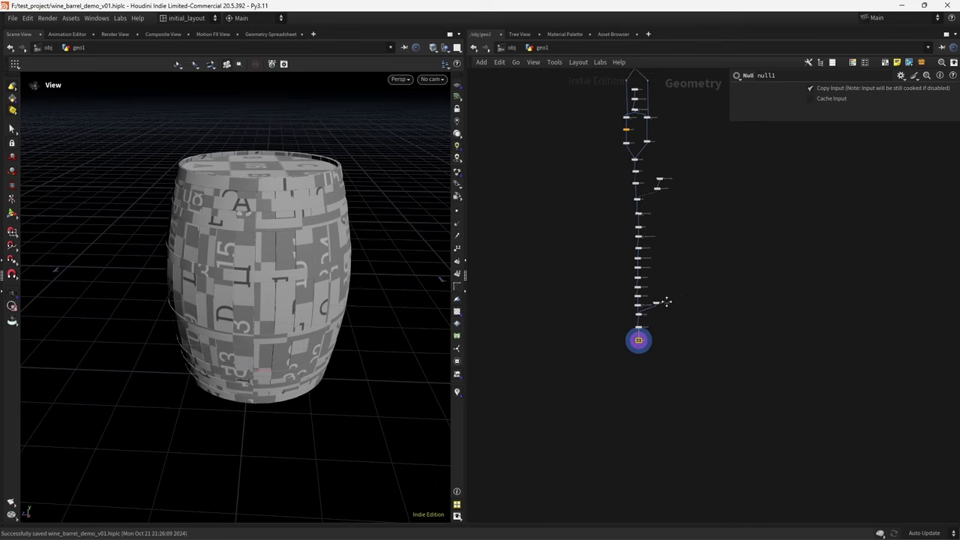
middle_drag(669, 346, 600, 328)
scroll(604, 316, up, 2)
scroll(604, 315, up, 6)
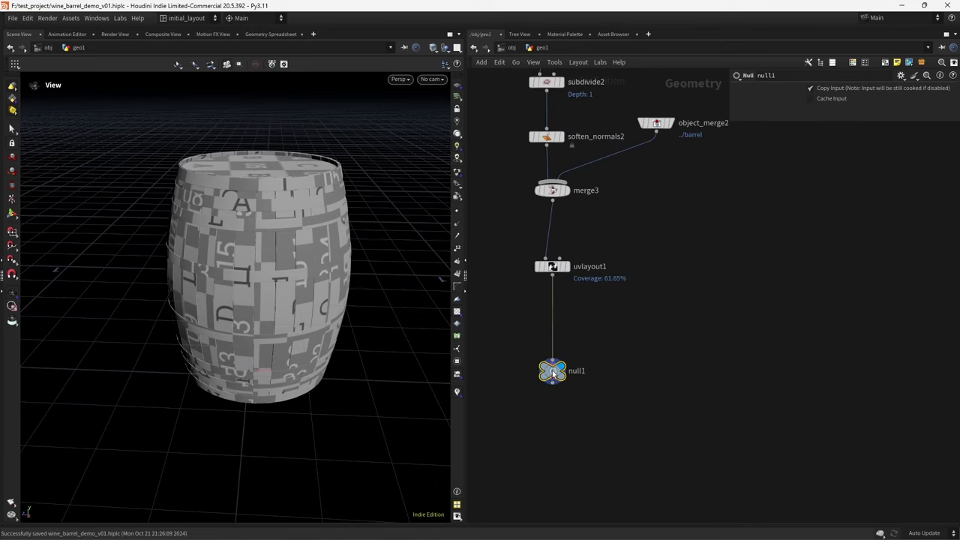
scroll(580, 247, up, 3)
scroll(601, 340, down, 4)
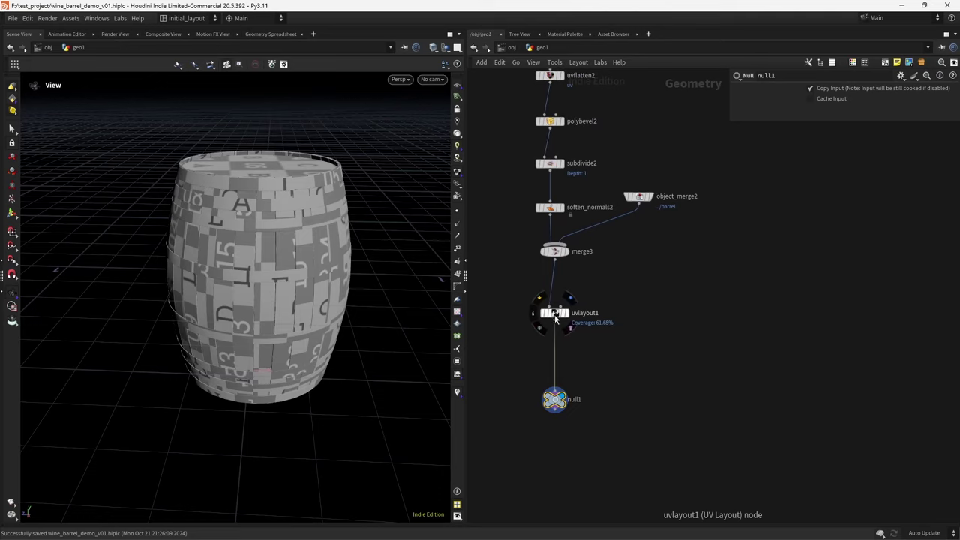
scroll(581, 370, up, 2)
scroll(619, 357, down, 3)
middle_drag(603, 346, 592, 372)
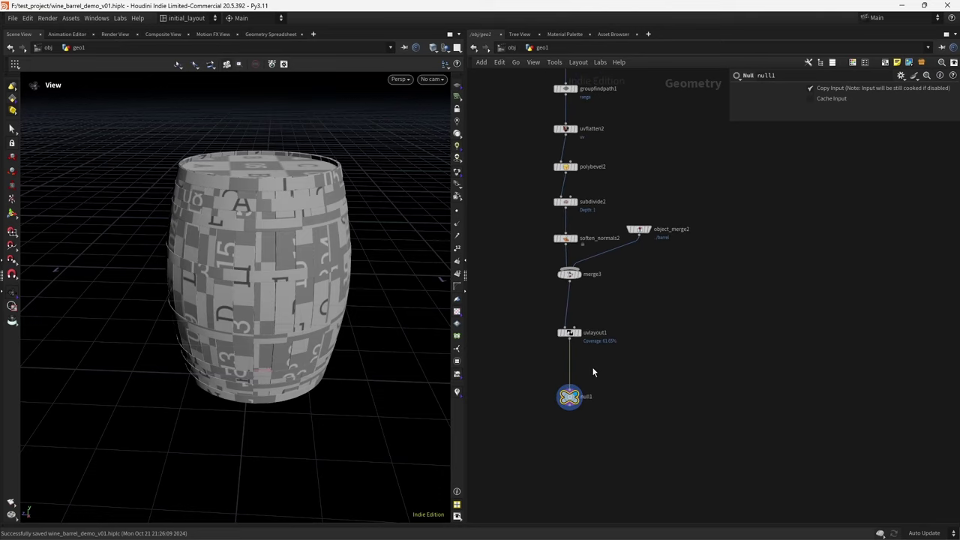